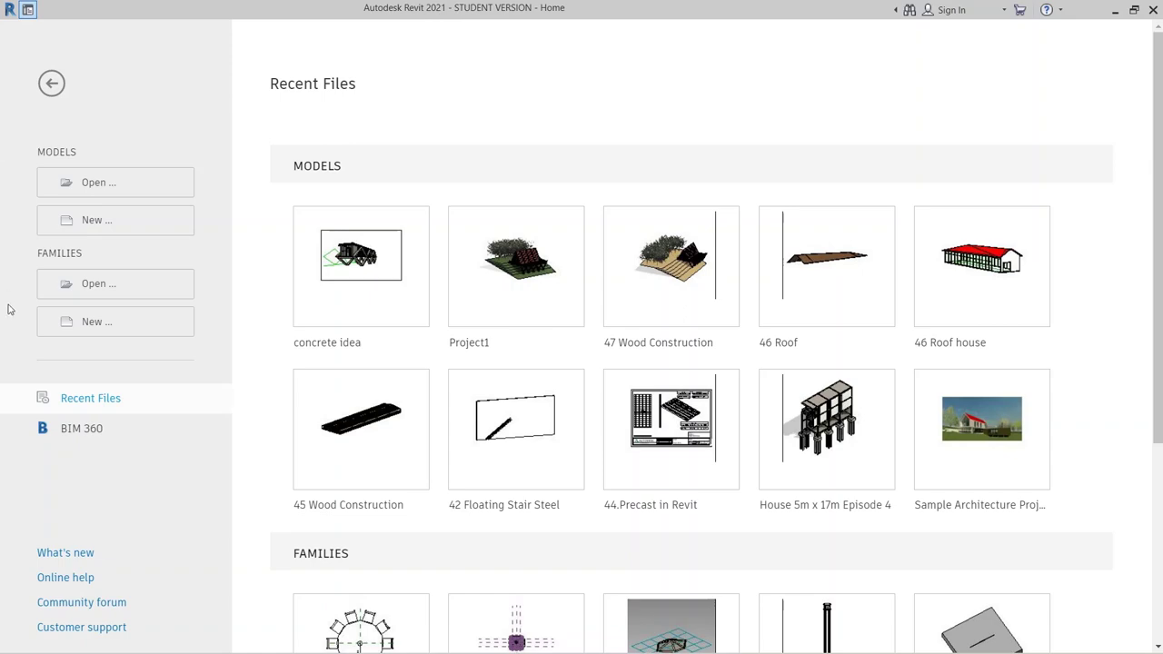
- Create a new family from the Metric Furniture.rft template in the English templates folder
left_click(63, 330)
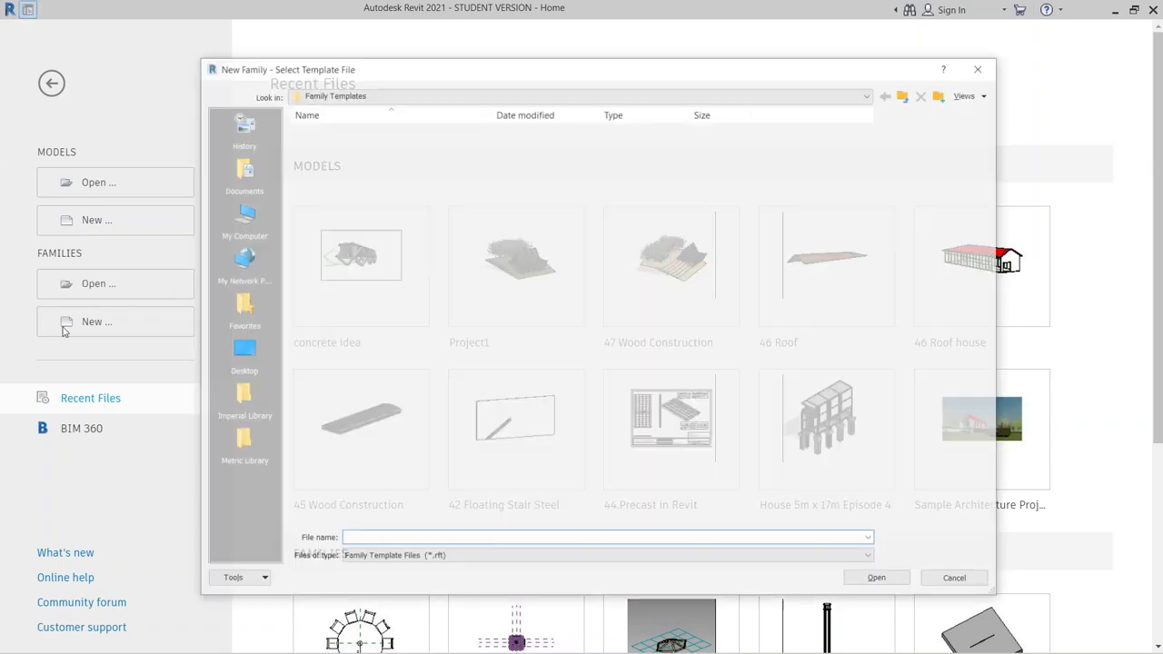
double_click(343, 156)
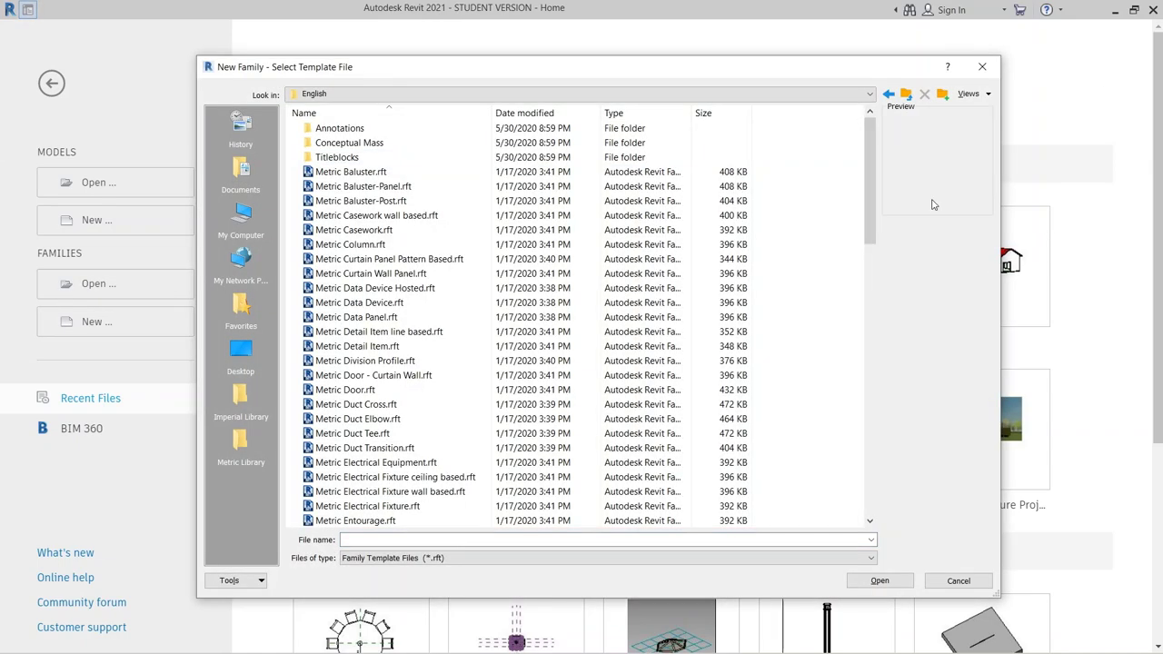
left_click_drag(873, 209, 864, 488)
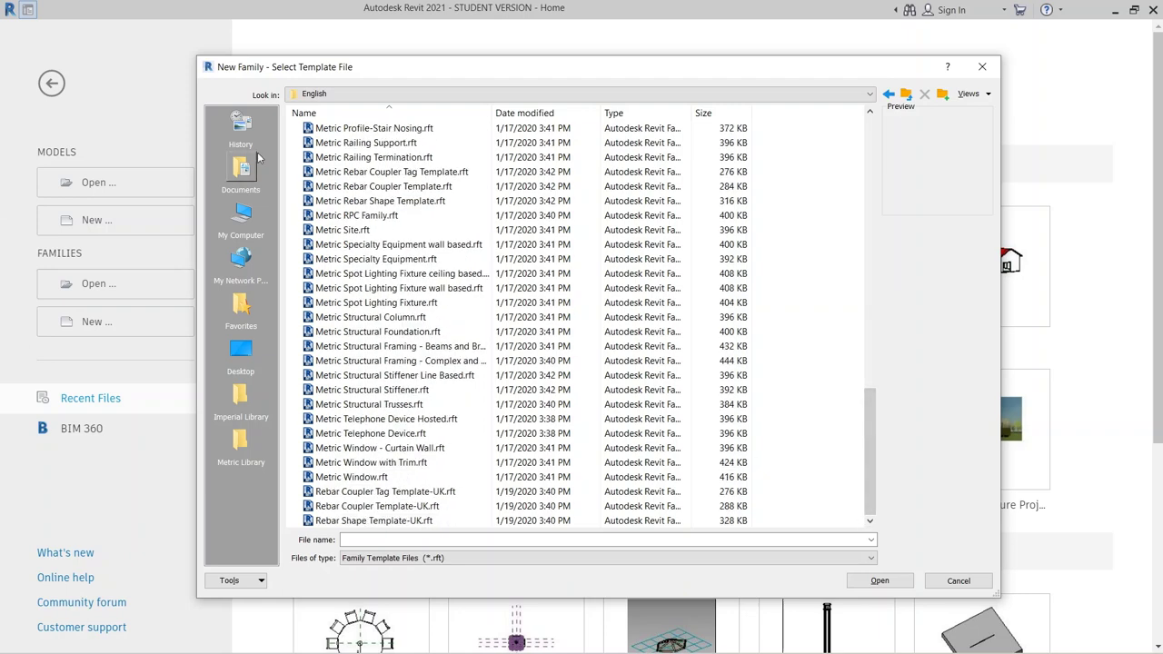
scroll(418, 441, "up", 6)
scroll(441, 436, "up", 2)
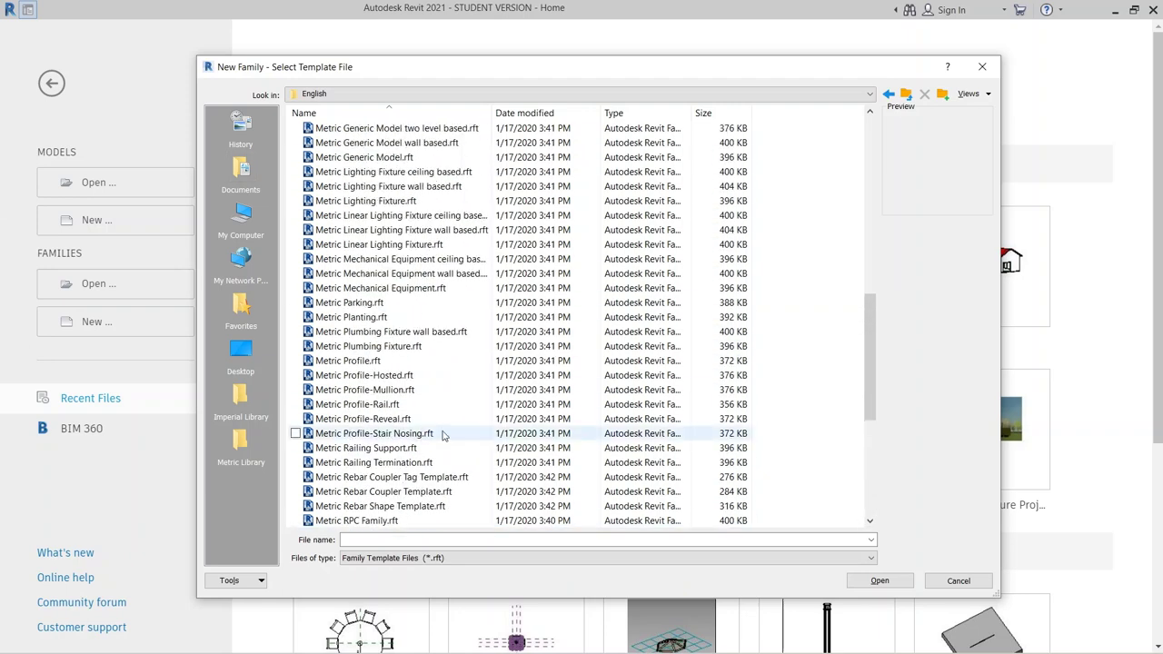
scroll(382, 390, "up", 6)
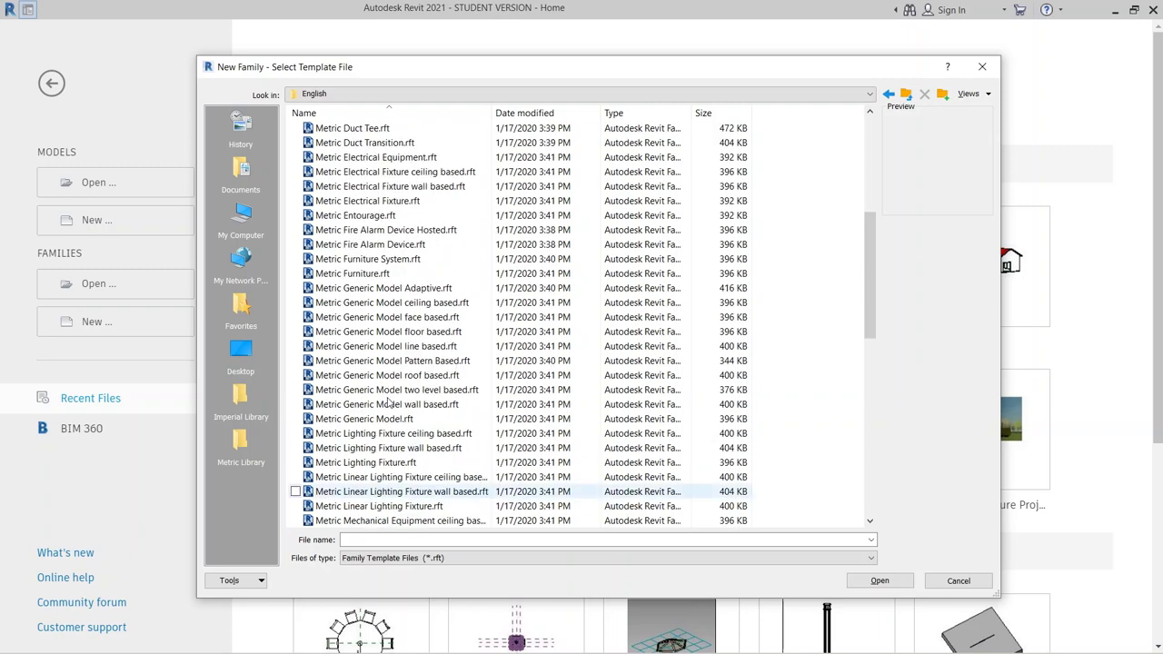
left_click(341, 274)
left_click(880, 581)
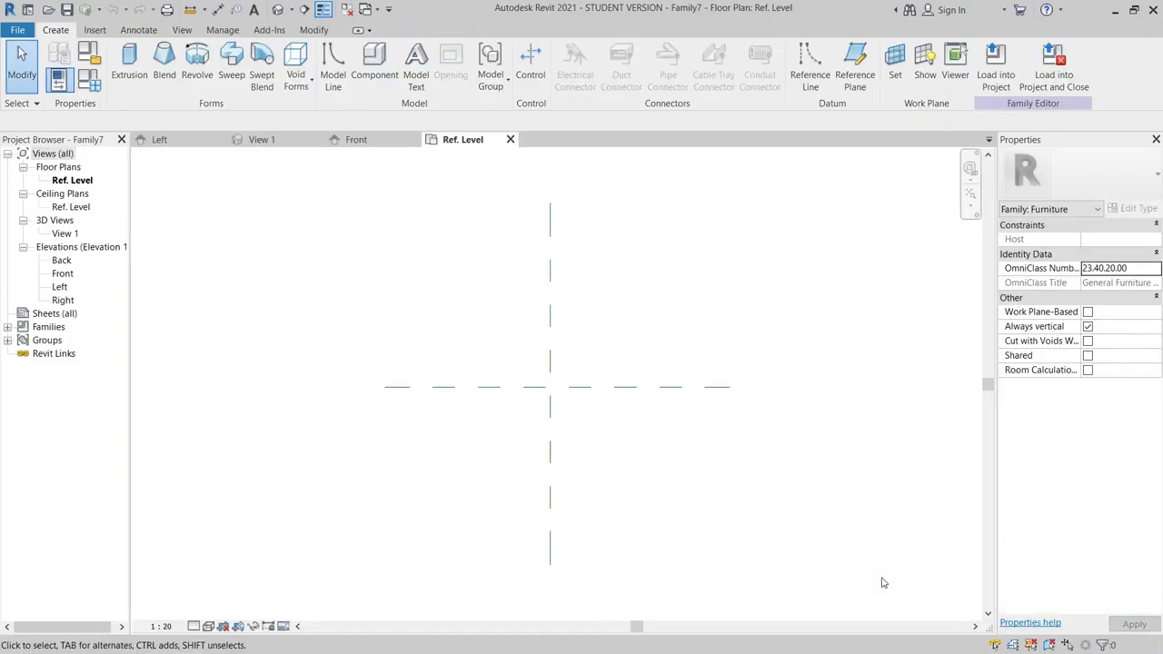
- Load the M_Chair-Breuer family from the Seating folder into the furniture family without placing an instance
middle_click_drag(666, 331, 639, 340)
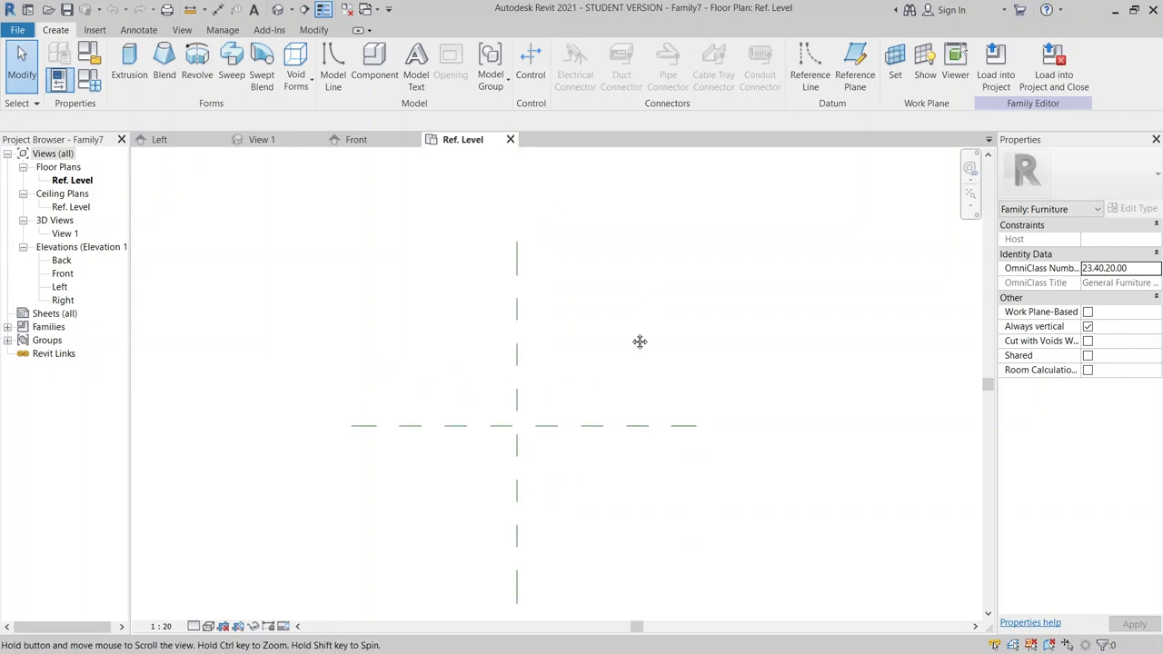
mouse_move(391, 349)
middle_mouse_down()
mouse_move(387, 306)
mouse_move(382, 328)
middle_mouse_up()
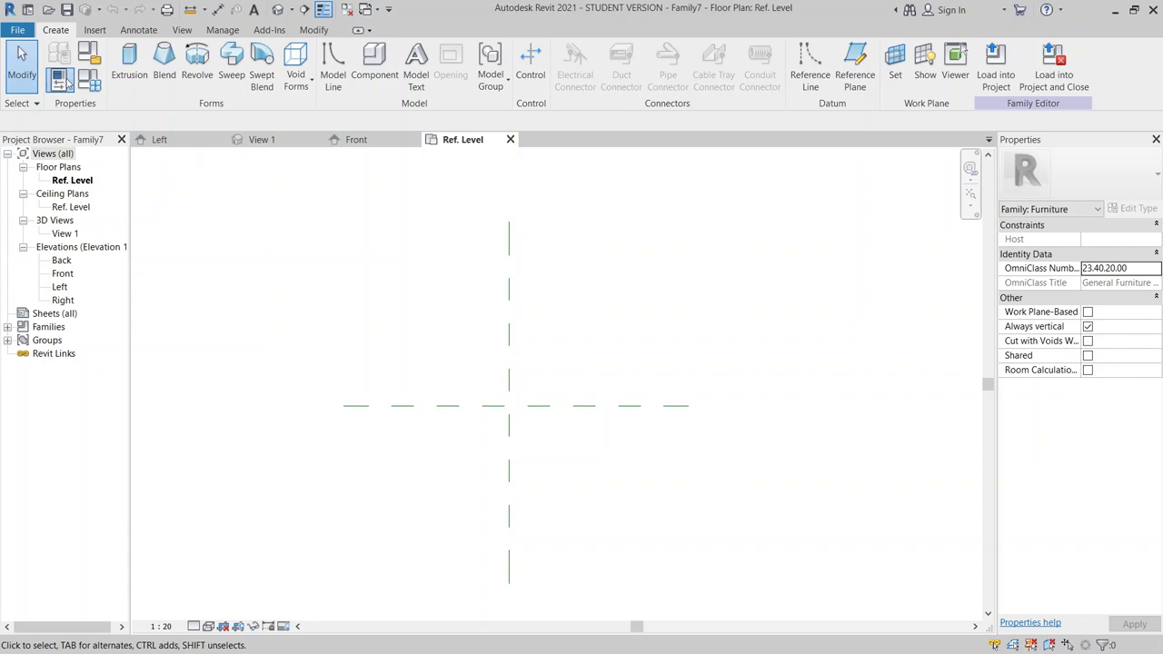
left_click(384, 79)
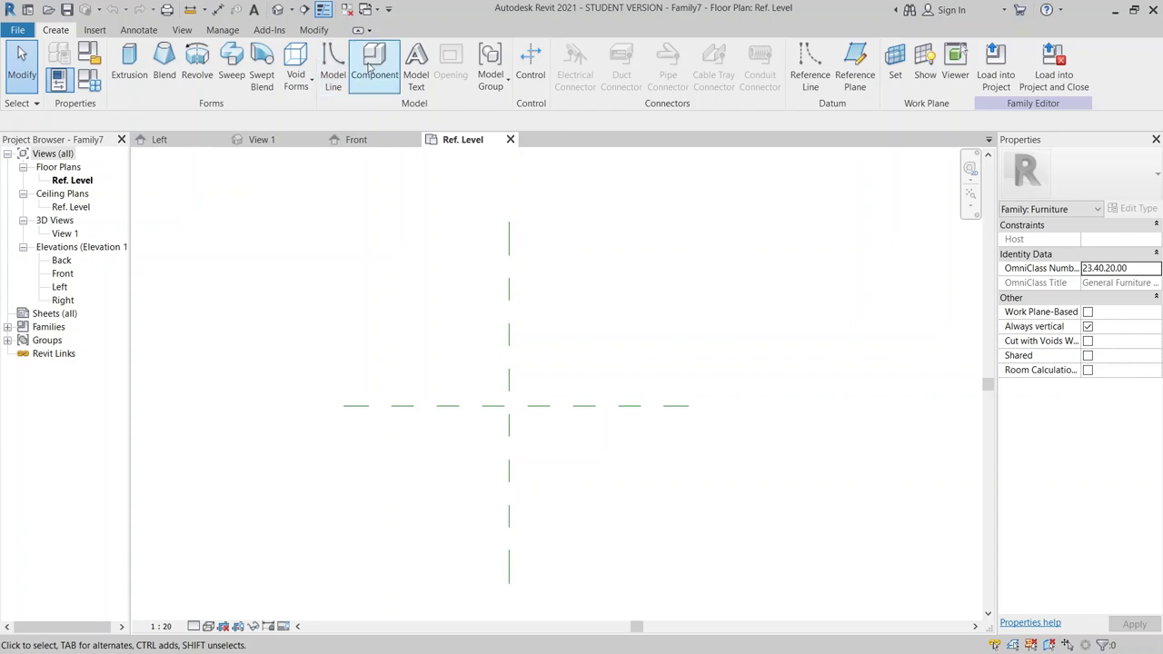
left_click(619, 347)
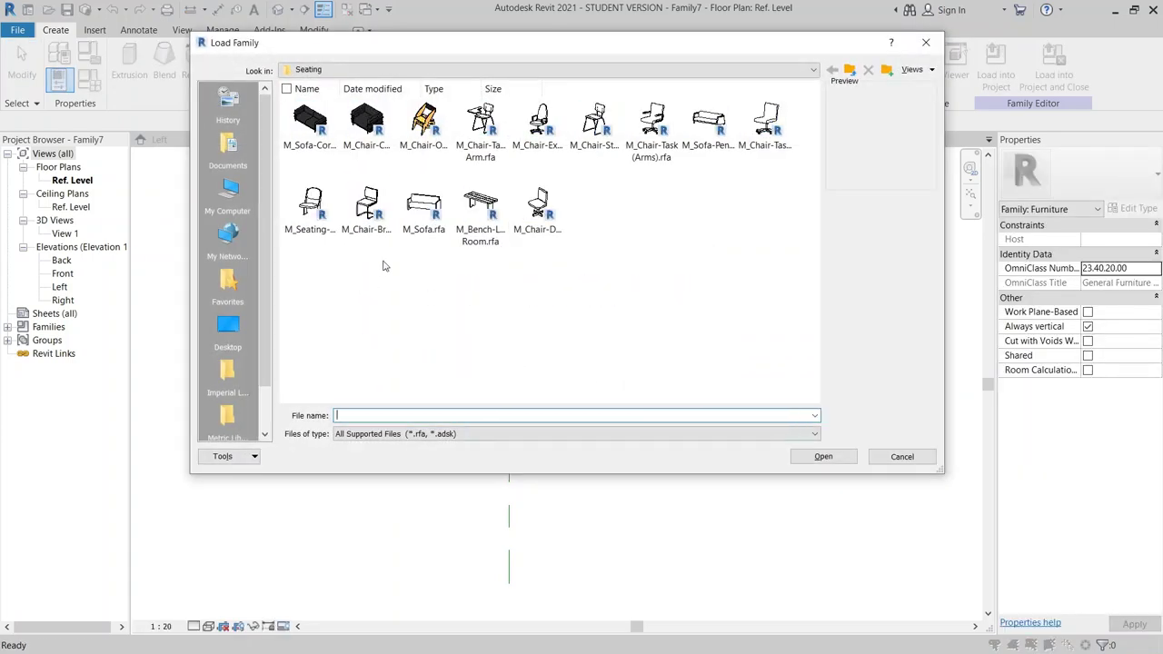
left_click(367, 207)
left_click(823, 456)
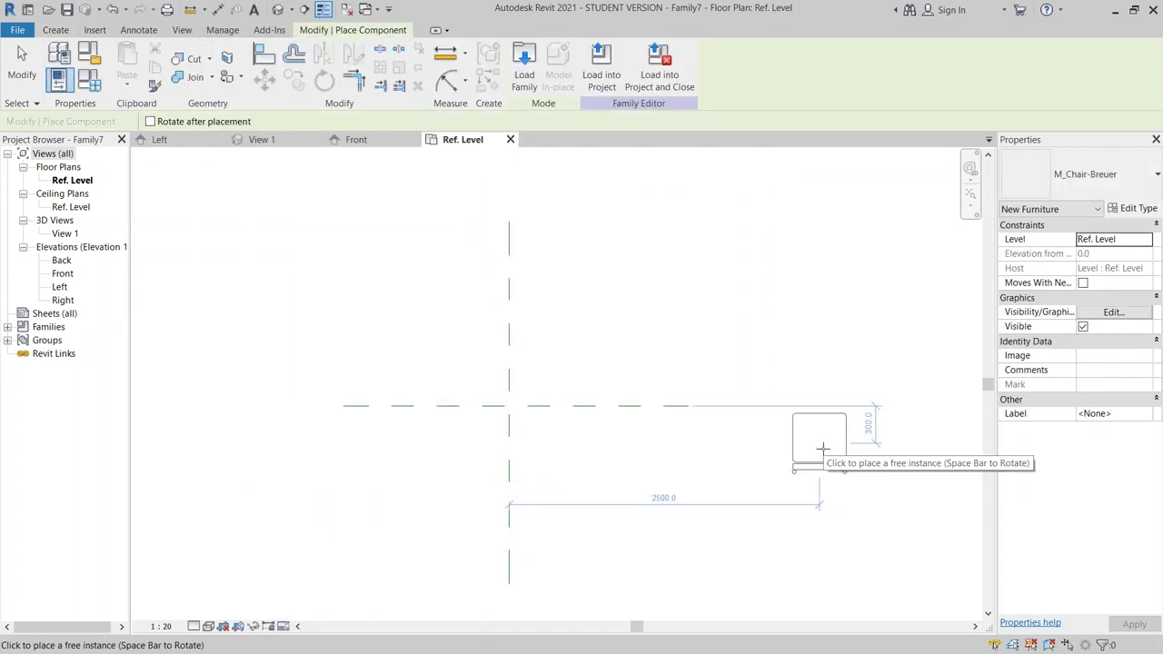
key("Escape")
middle_click_drag(773, 442, 649, 363)
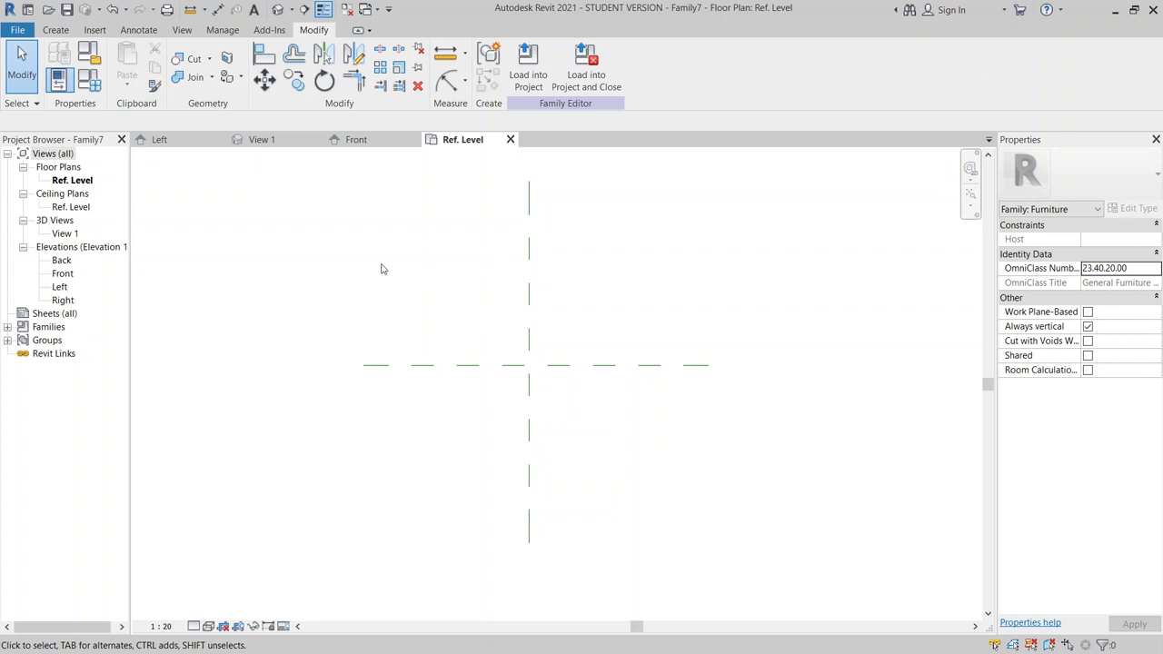
- Start an extrusion and sketch a circle of 900 radius centred on the reference plane intersection
left_click(55, 30)
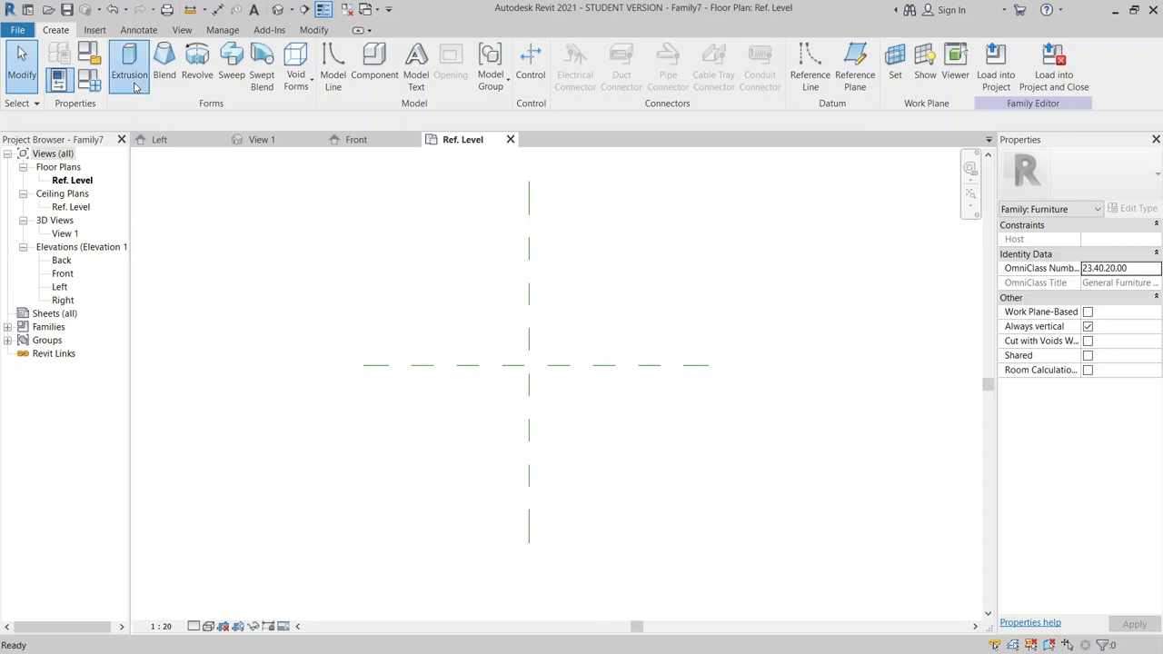
left_click(129, 73)
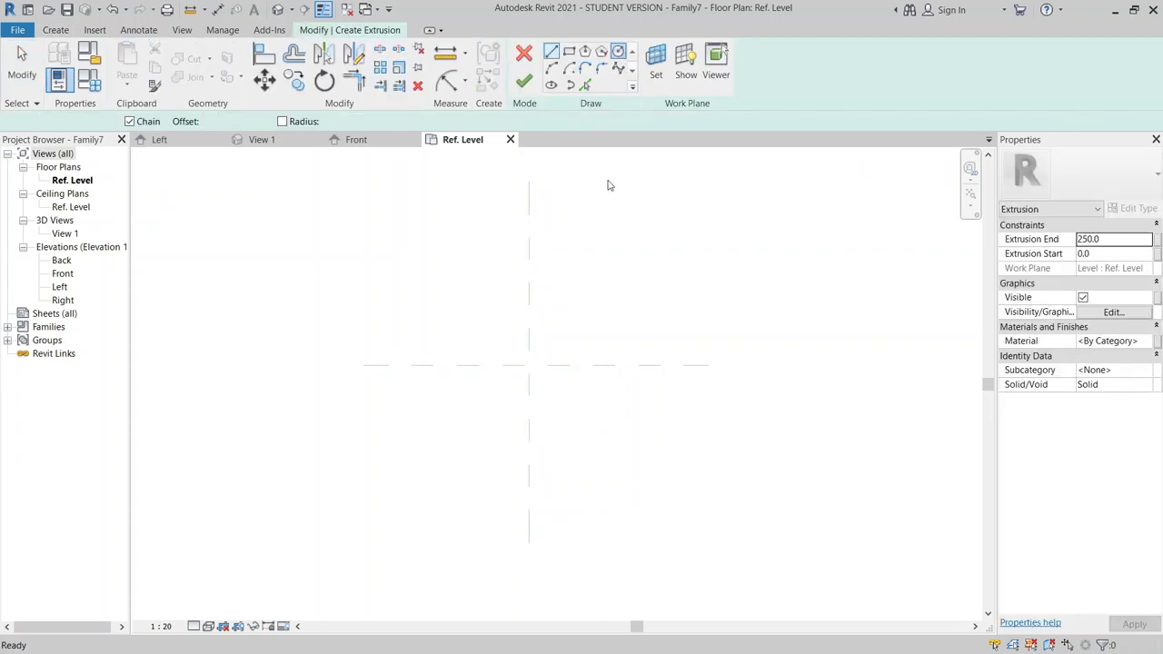
left_click(529, 365)
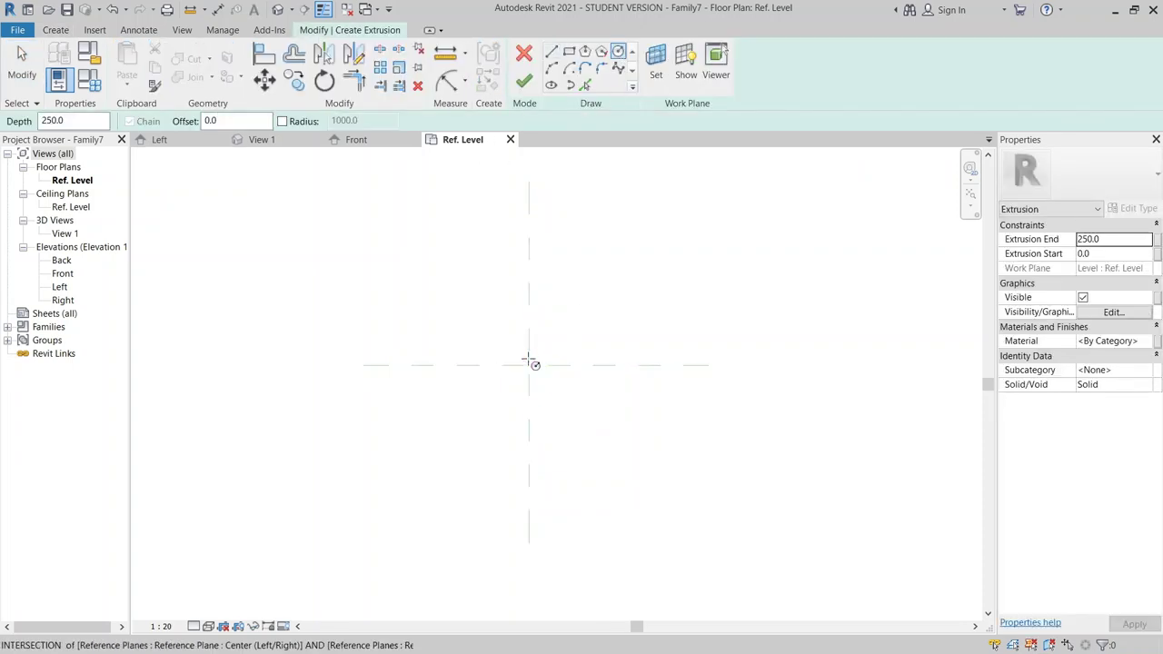
left_click(527, 477)
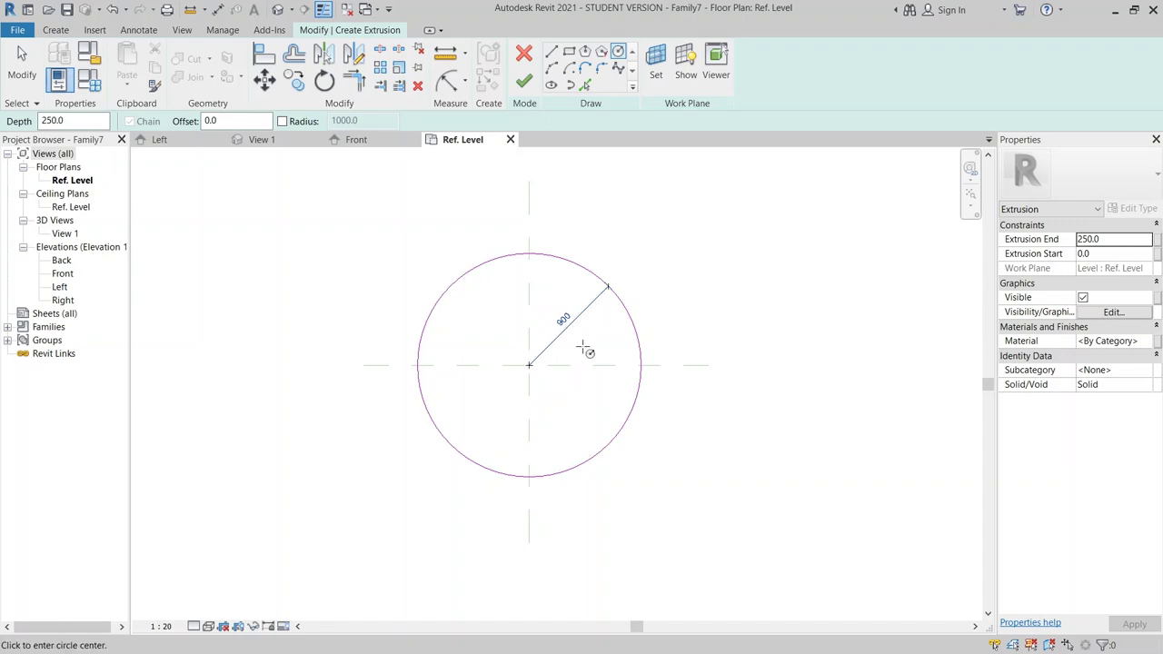
key("Escape")
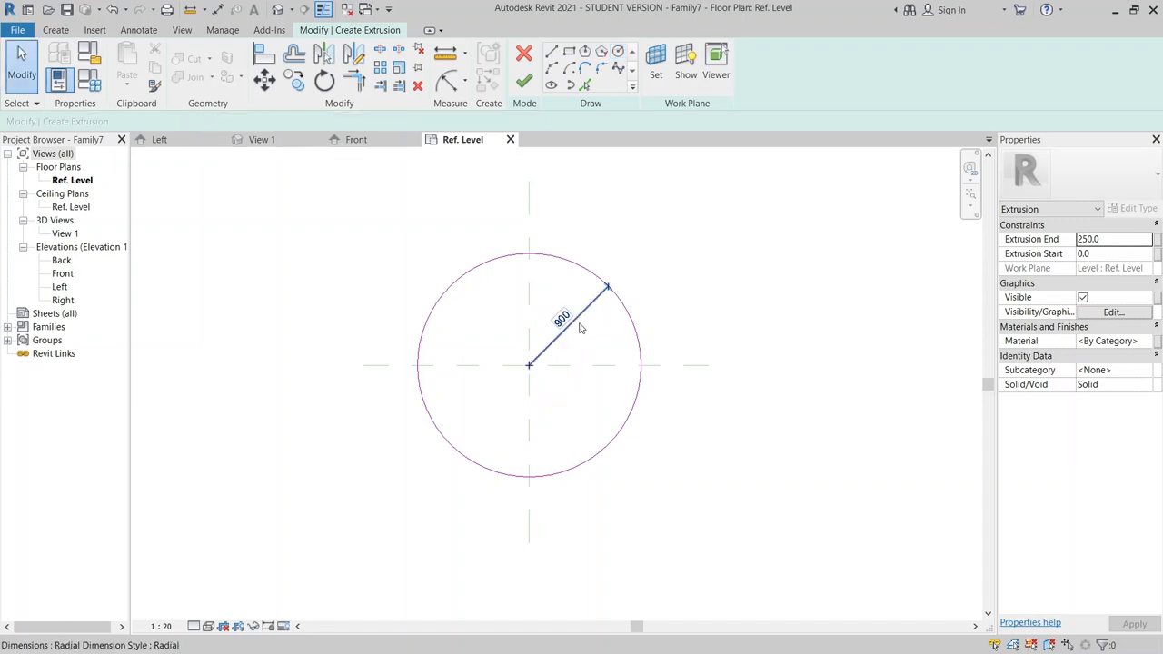
- Label the 900 circle's radius dimension with a new family type parameter named Table Radius and finish the extrusion
left_click(581, 329)
left_click(669, 64)
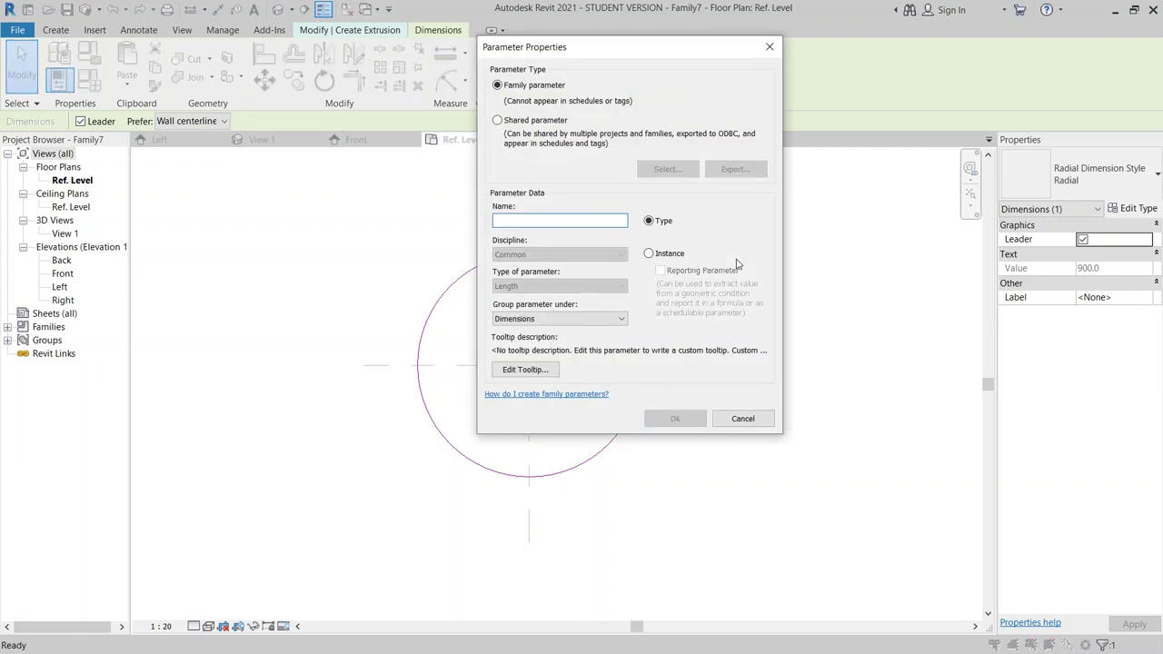
type("Table ")
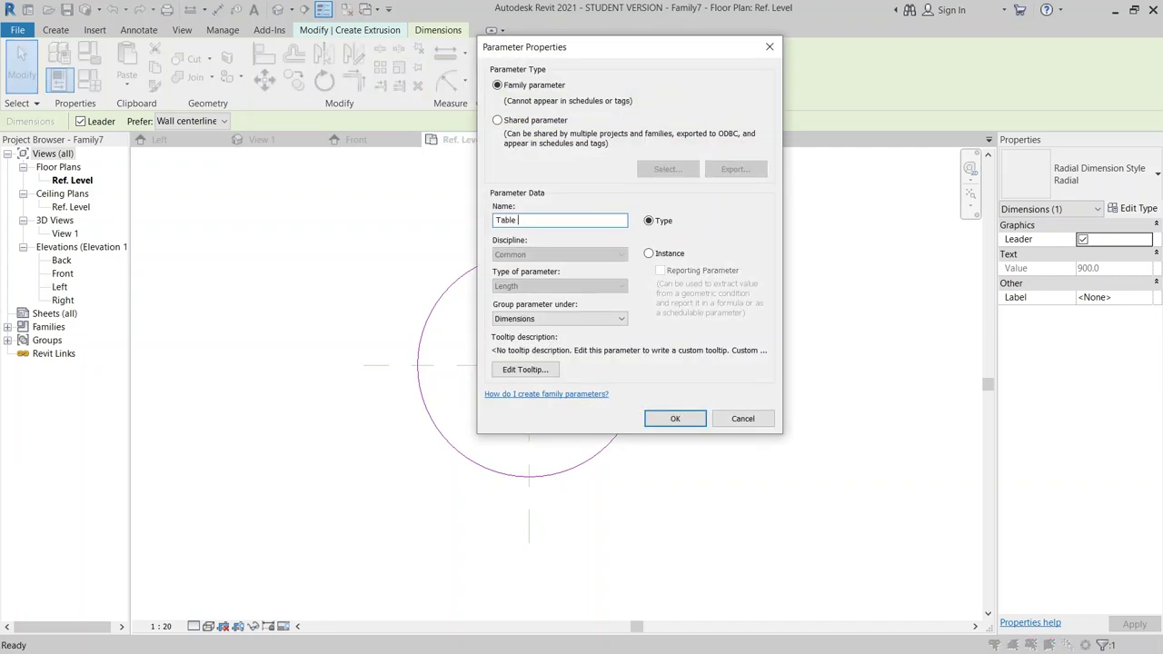
type("Radius")
key("Return")
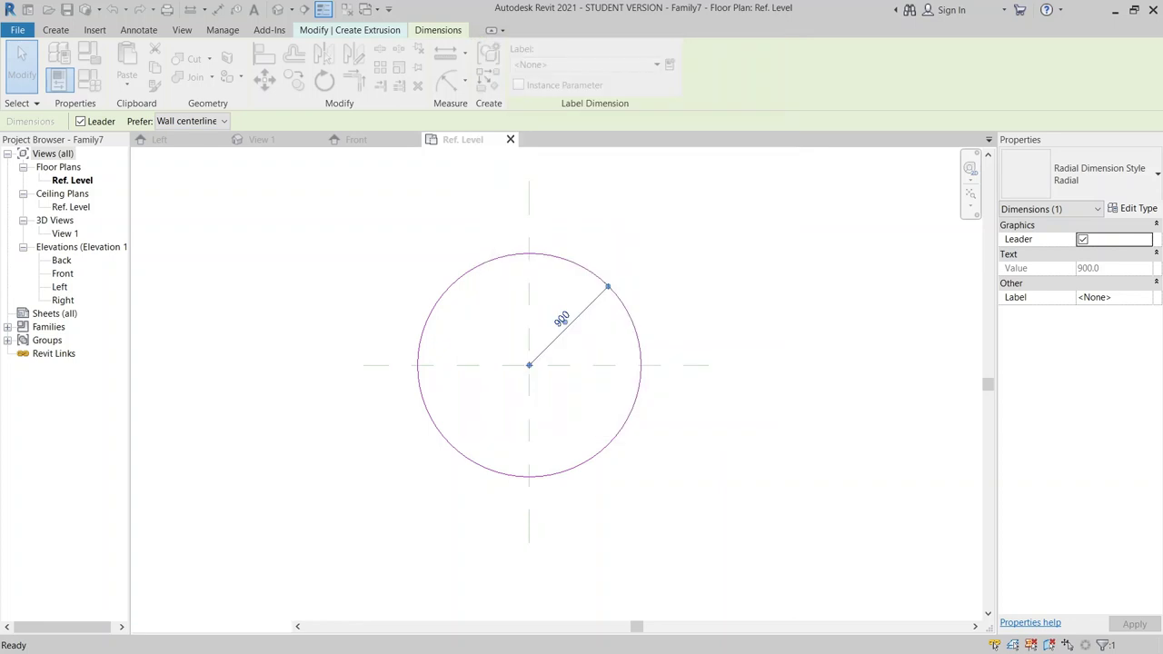
left_click(734, 262)
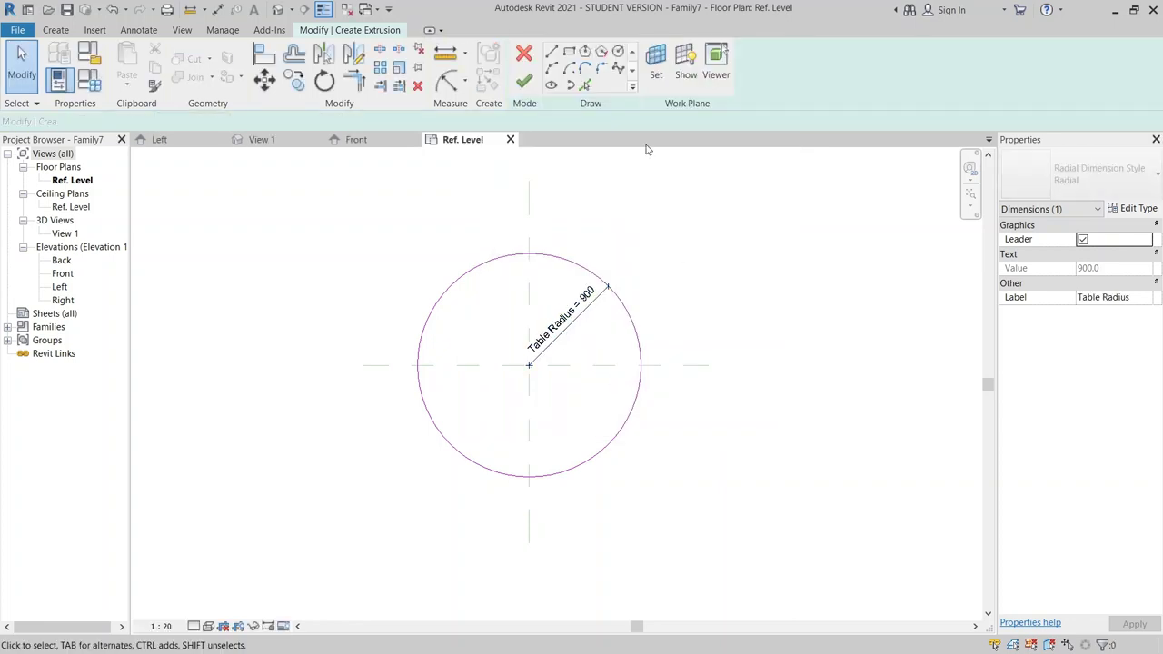
left_click(523, 81)
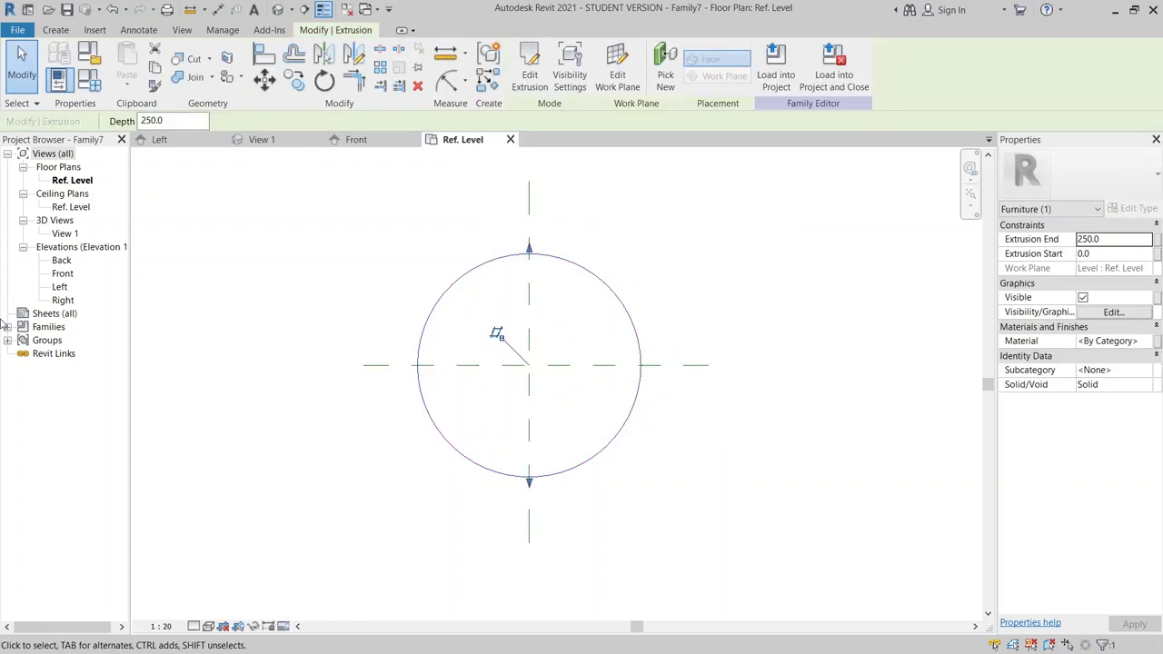
- Start a second extrusion and sketch a concentric circle of 600 radius at the reference plane intersection
left_click(55, 30)
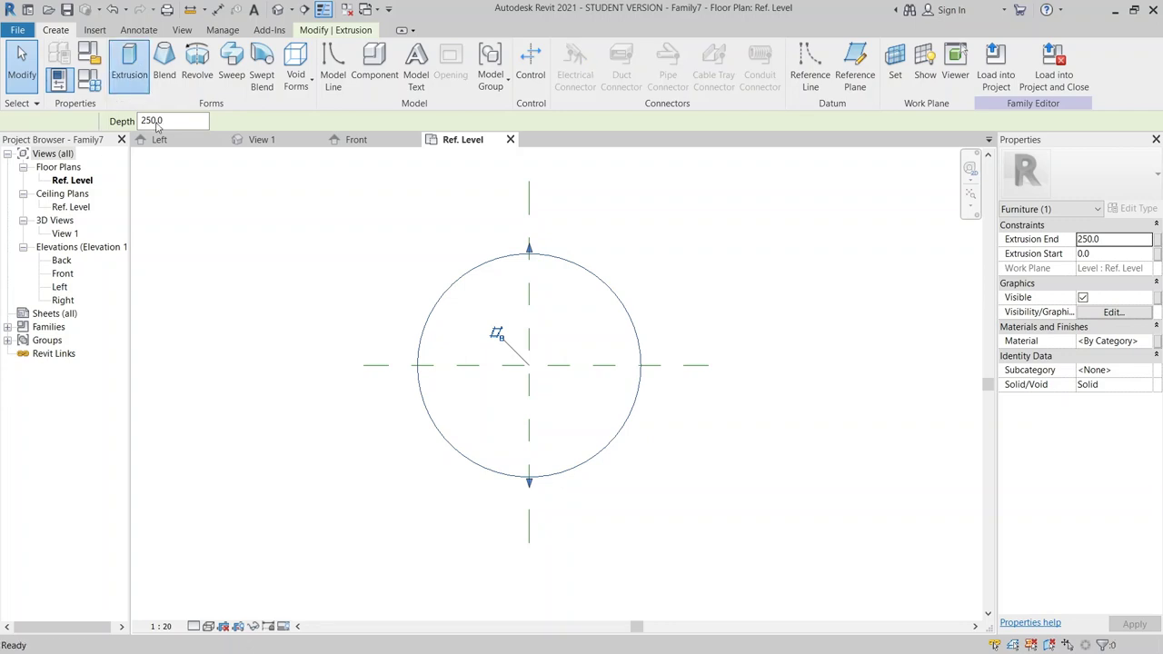
left_click(129, 65)
left_click(618, 51)
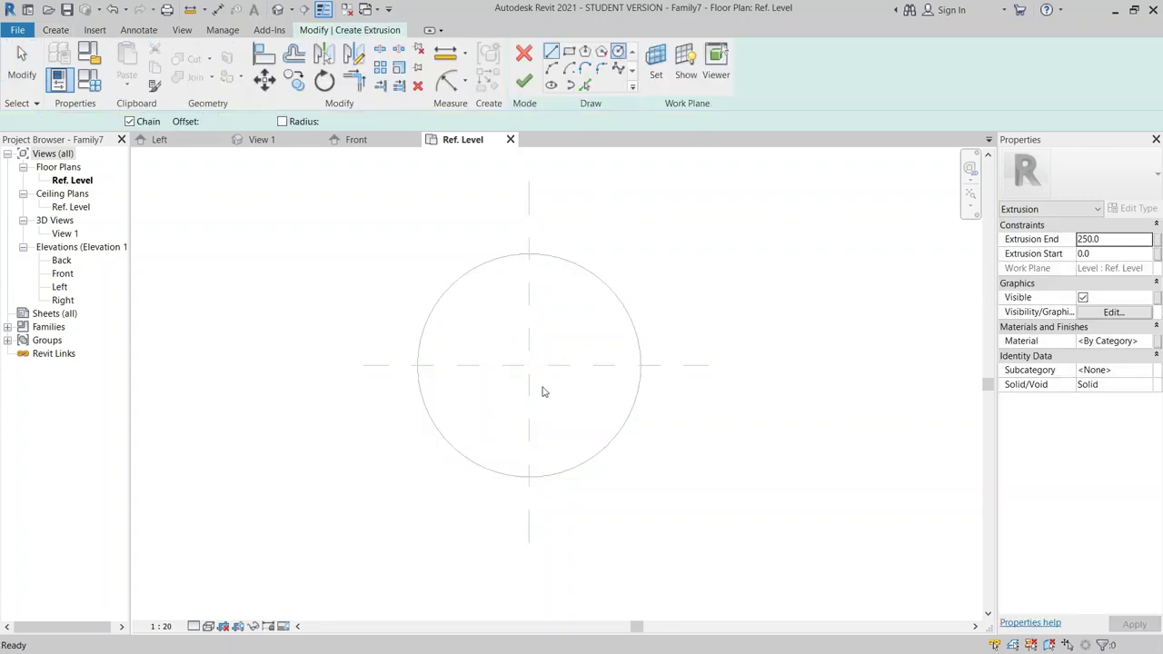
left_click(529, 365)
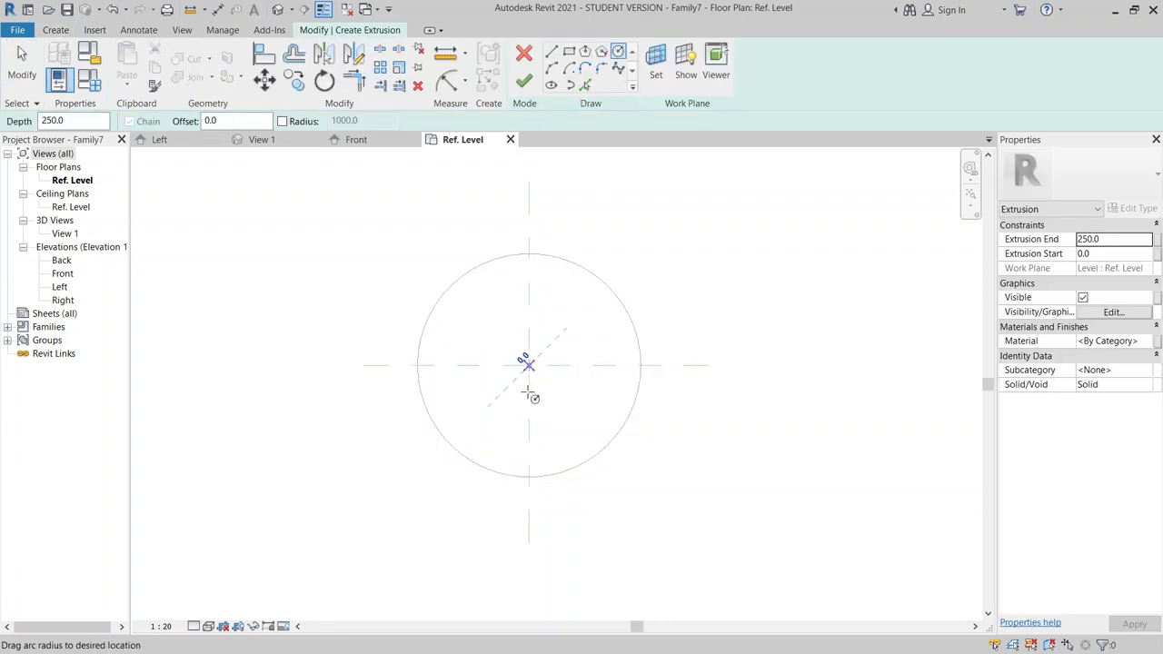
left_click(529, 440)
key("Escape")
key("Escape")
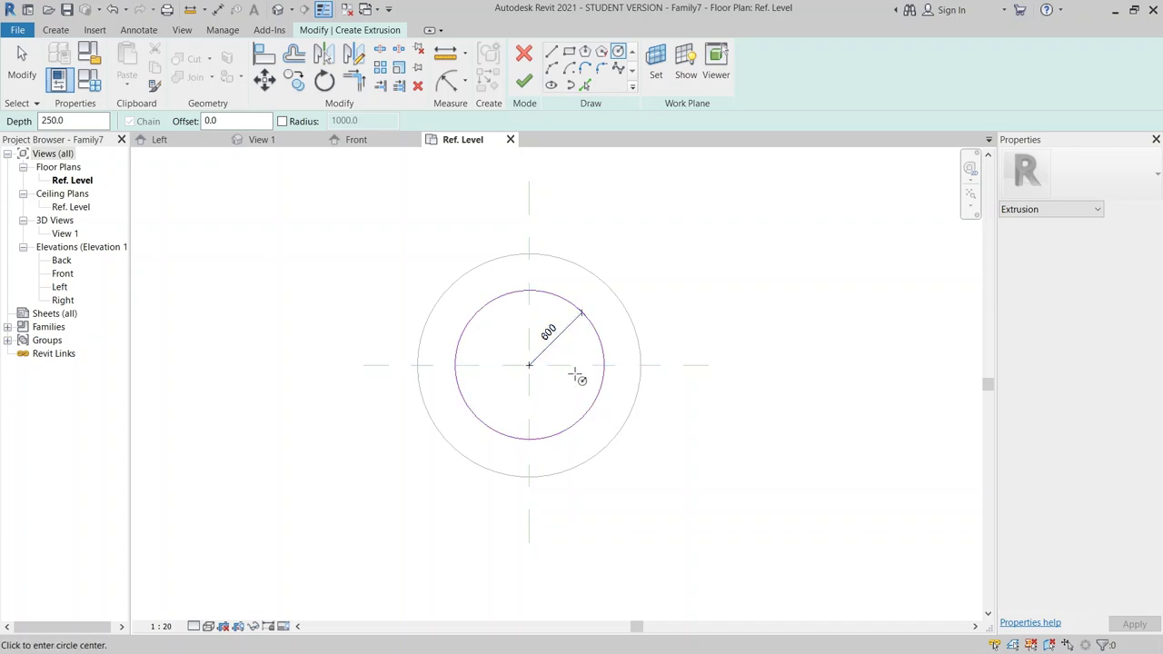
- Label the inner circle's radius dimension with a new family type parameter named Table legs and finish the extrusion
left_click(556, 345)
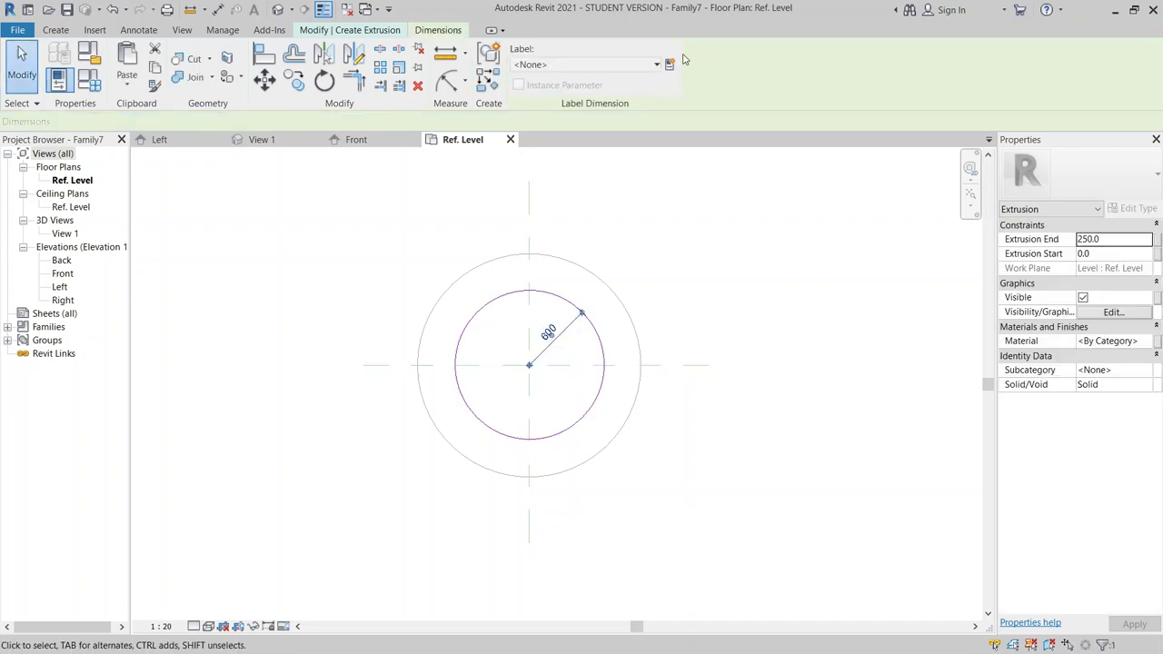
left_click(670, 65)
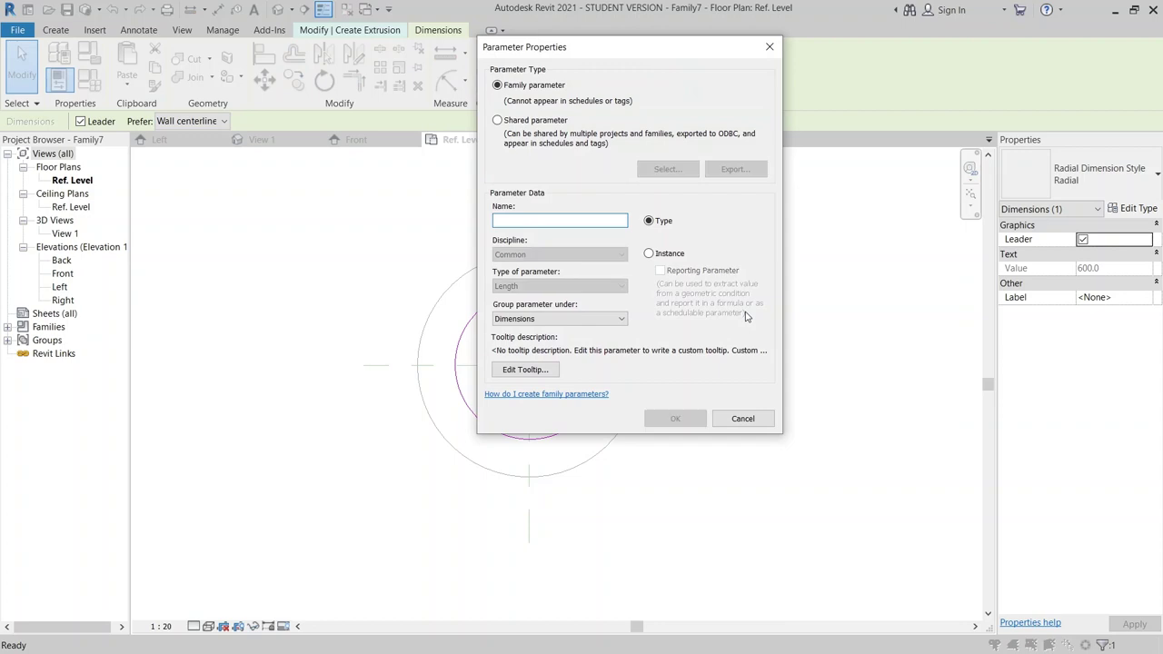
type("Table ")
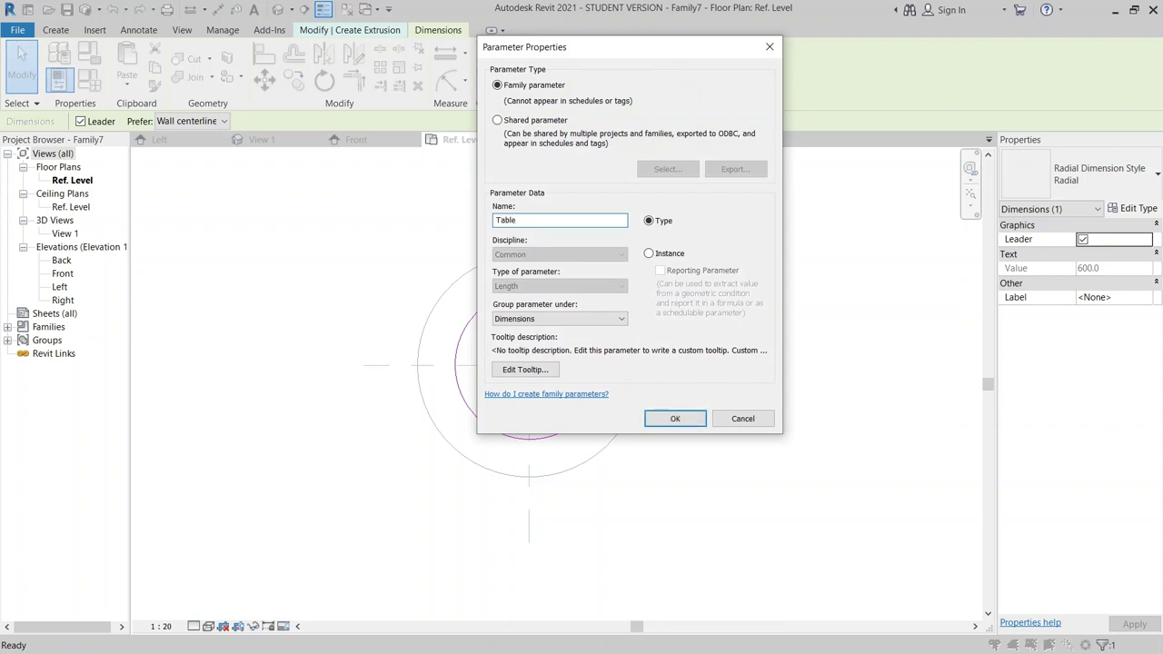
type("legs")
key("Return")
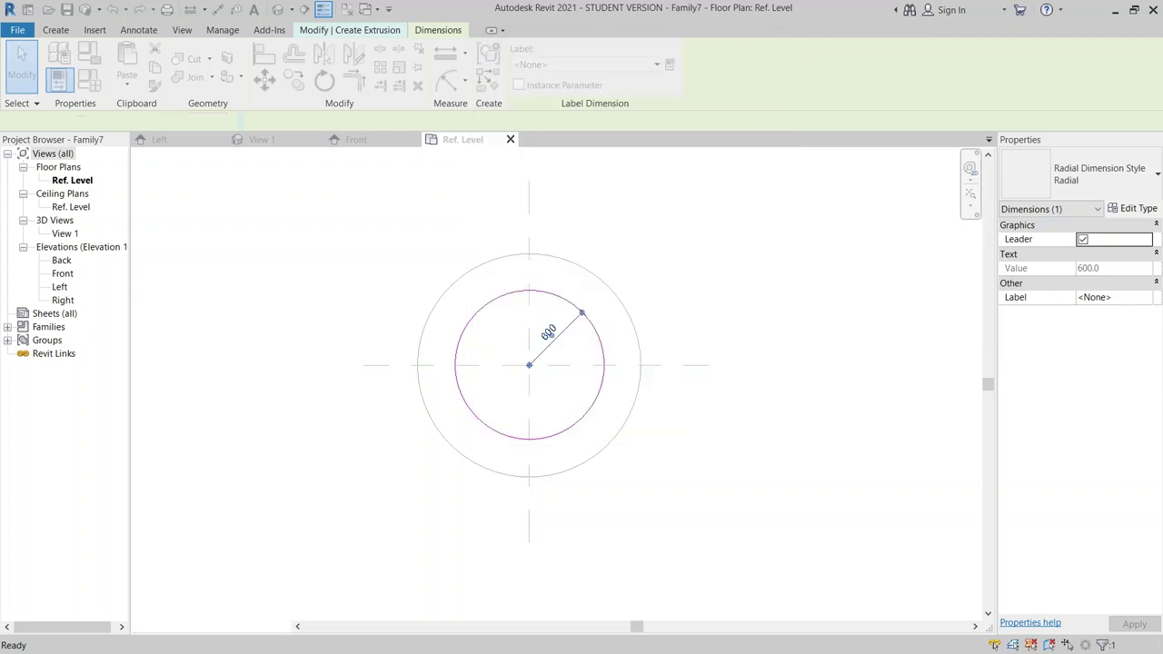
left_click(511, 338)
left_click(524, 81)
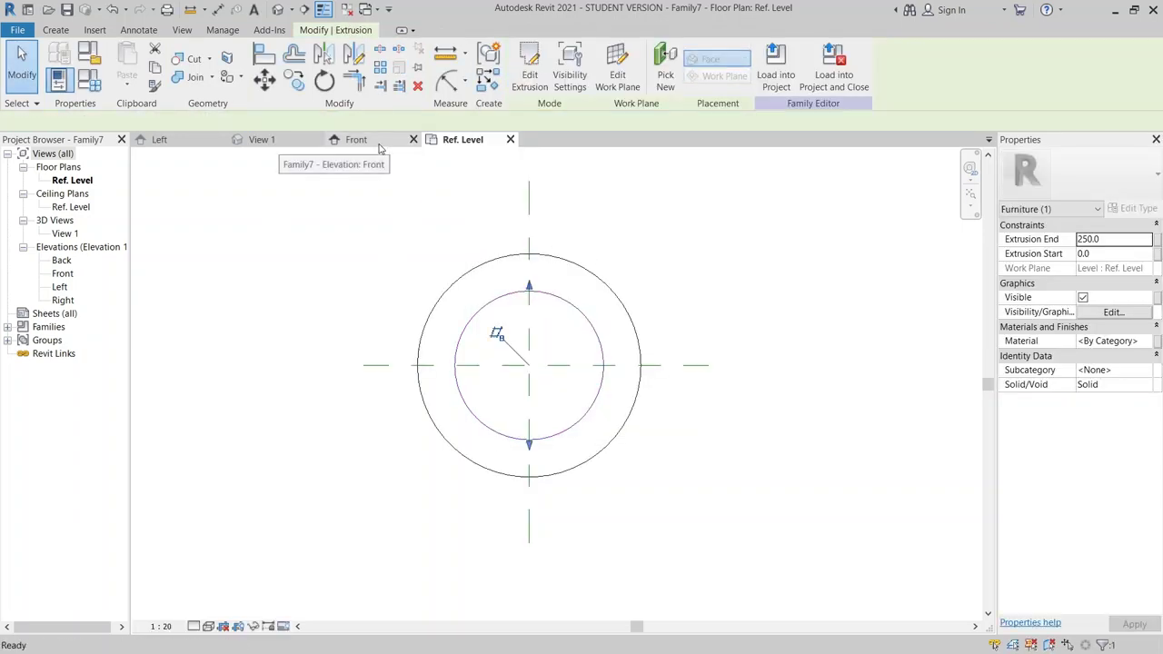
- Open the Front elevation and examine the outlines of both circular extrusions relative to the Ref. Level
left_click(373, 144)
scroll(516, 362, "down", 1)
scroll(607, 457, "up", 2)
middle_click_drag(734, 532, 649, 405)
scroll(584, 368, "up", 8)
left_click(680, 252)
scroll(616, 385, "up", 1)
scroll(623, 444, "up", 2)
middle_click_drag(532, 525, 566, 436)
scroll(561, 432, "up", 2)
left_click(424, 391)
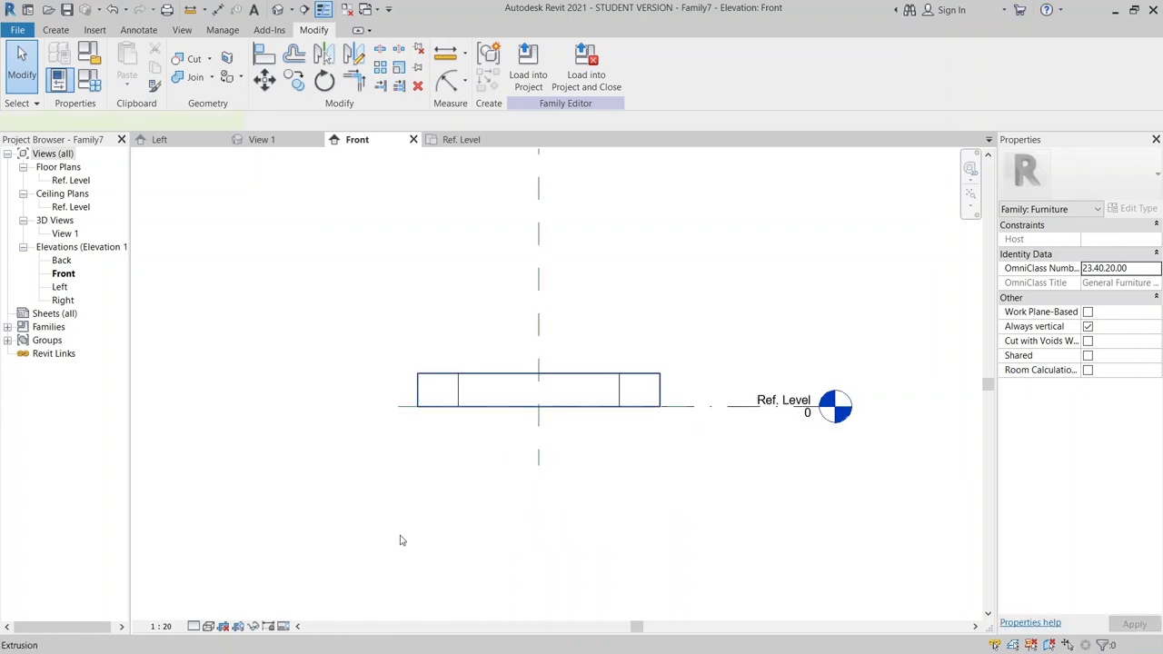
left_click(506, 529)
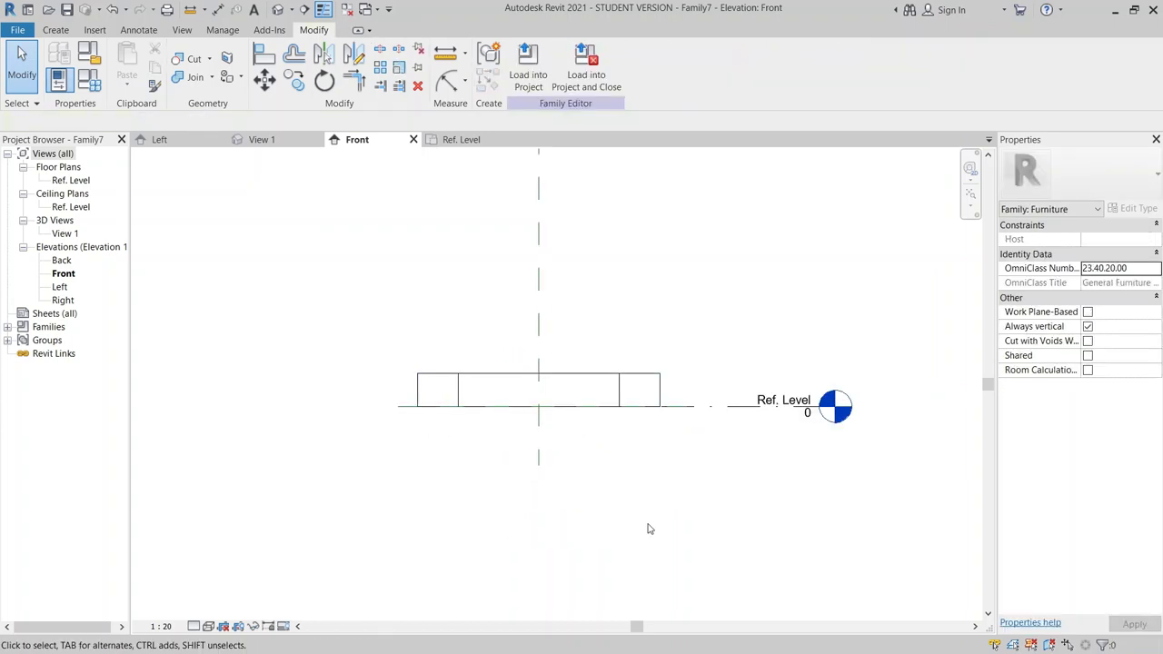
left_click(624, 408)
left_click(680, 460)
scroll(680, 461, "down", 2)
middle_click_drag(680, 461, 682, 488)
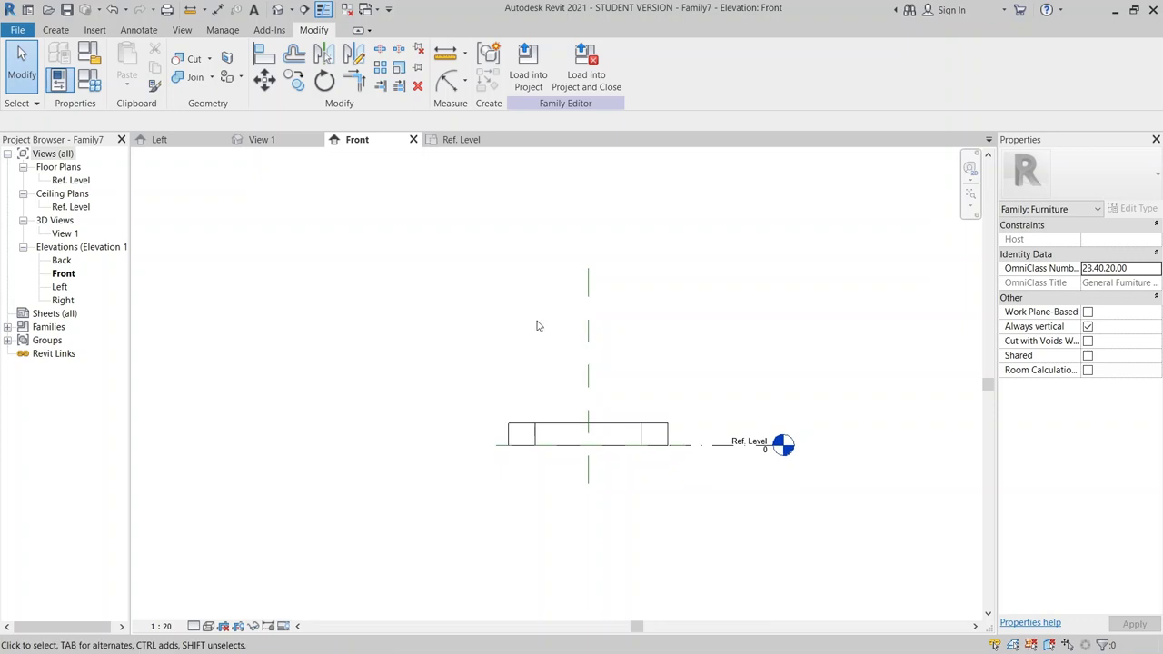
middle_click_drag(671, 255, 663, 339)
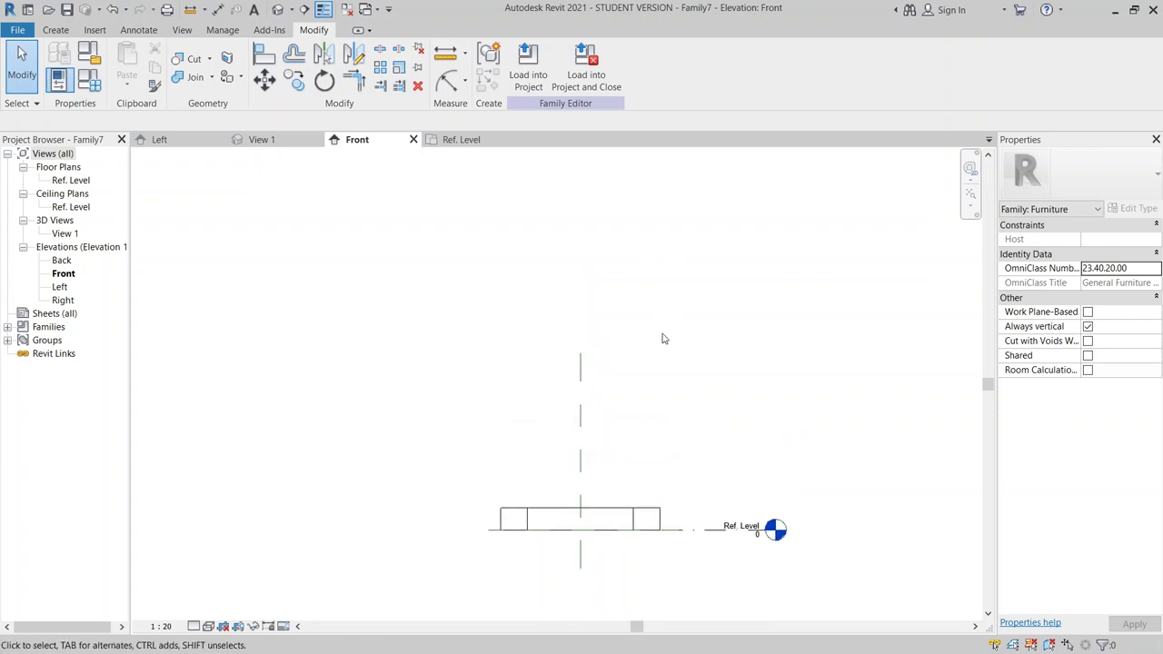
- Draw two horizontal reference planes above the extrusions, about 1557 above Ref. Level and about 274 higher
key("r")
key("p")
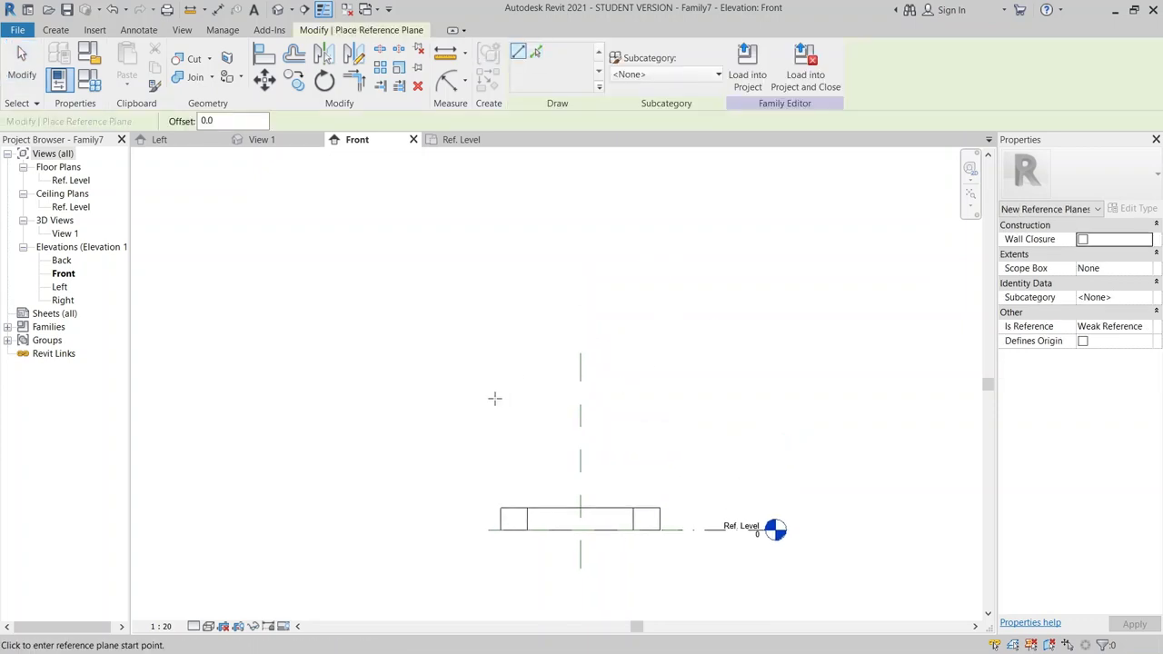
left_click(696, 389)
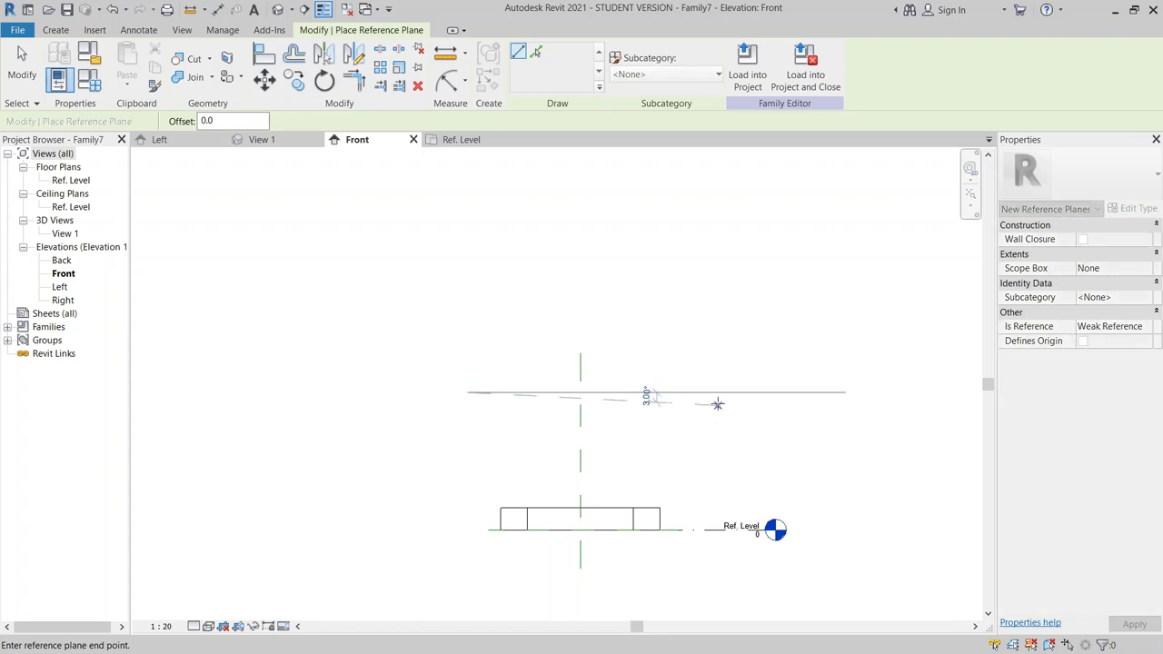
left_click(712, 392)
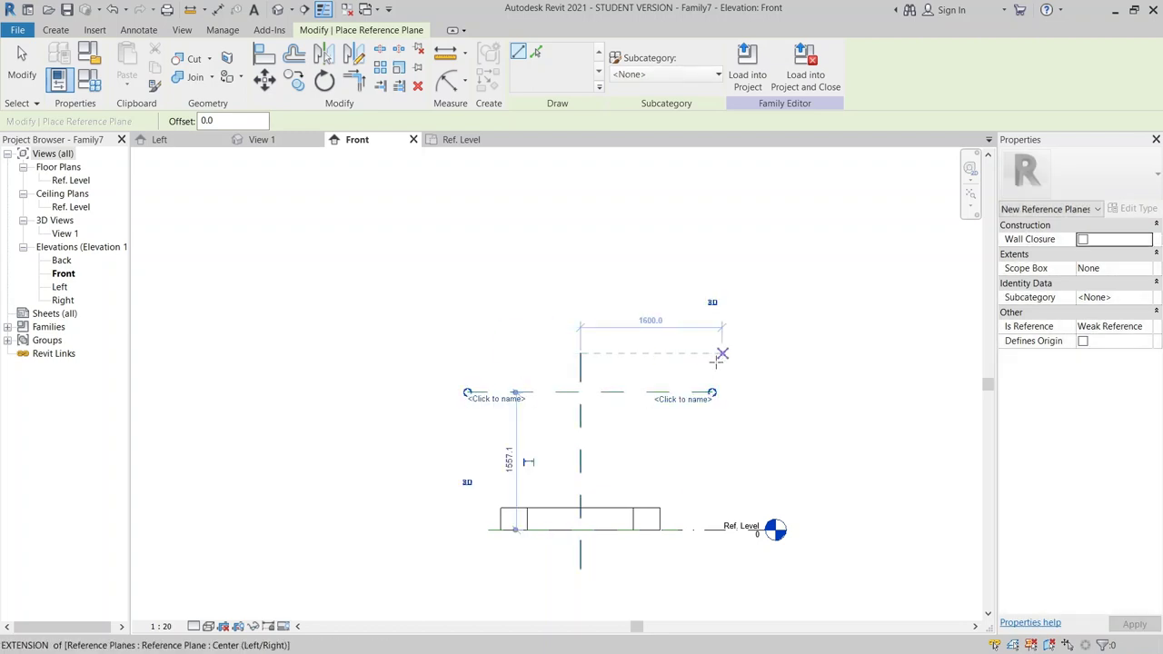
left_click(478, 368)
left_click(712, 368)
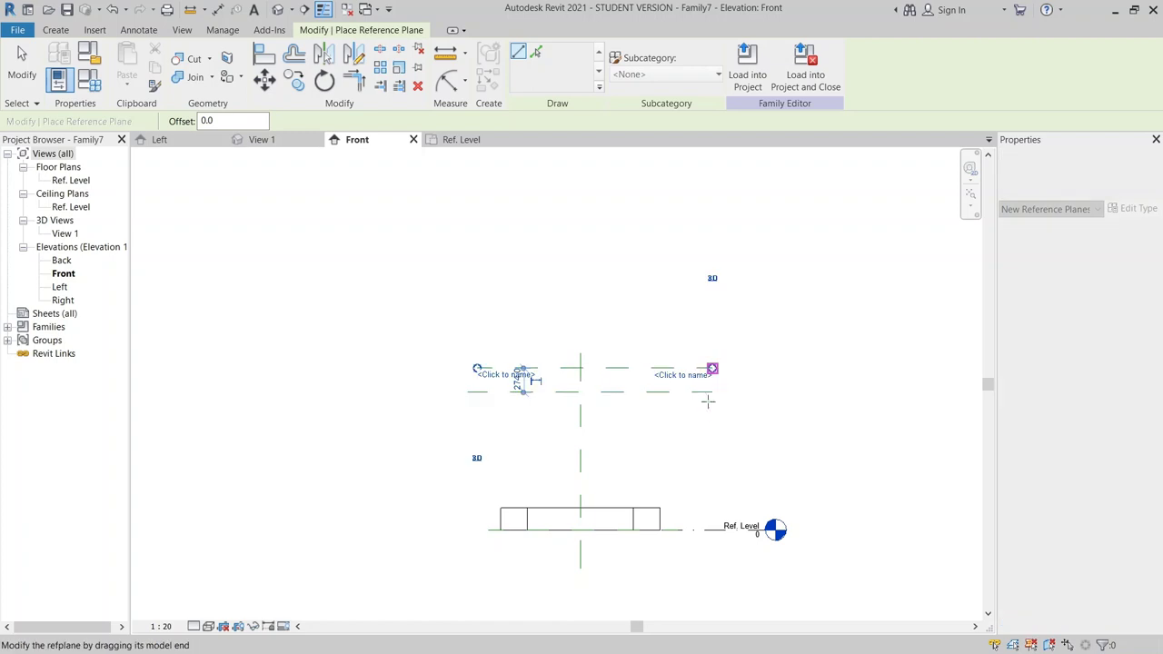
key("Escape")
key("Escape")
- Add an aligned dimension between the two new horizontal reference planes
scroll(566, 441, "up", 2)
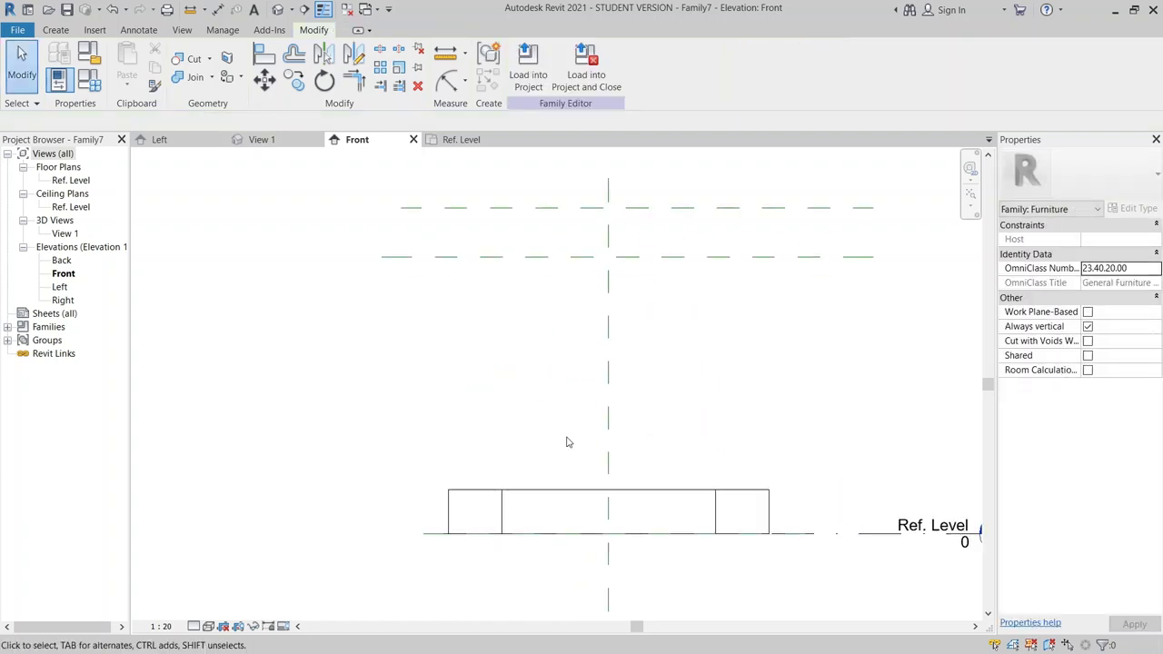
middle_click_drag(532, 286, 490, 414)
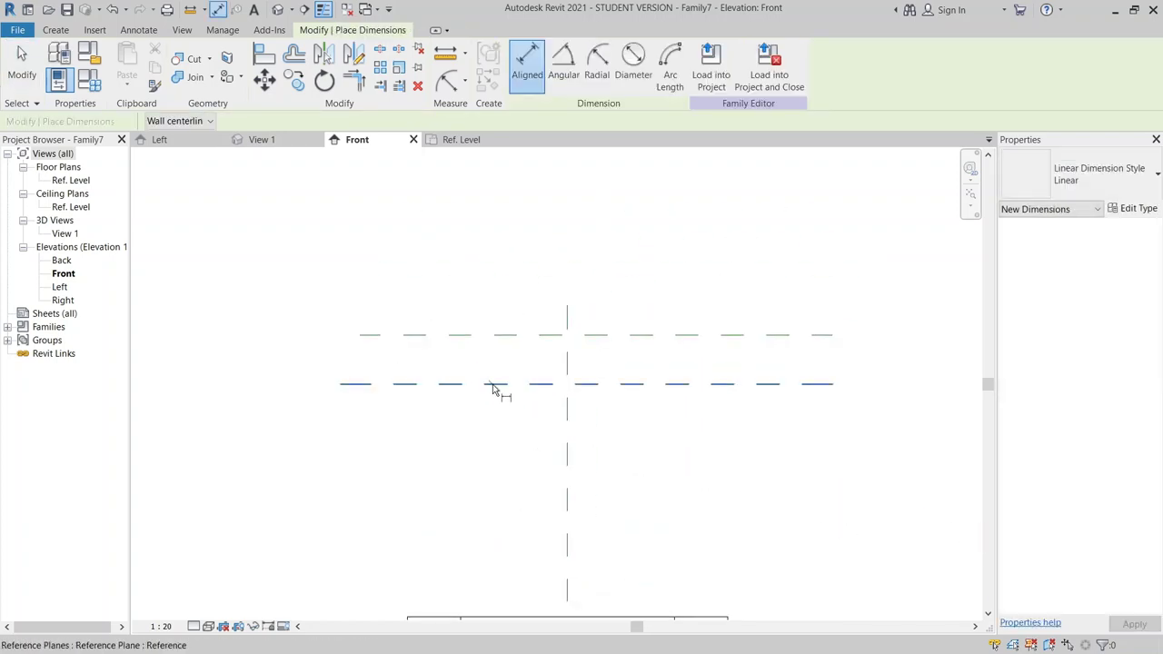
left_click(495, 385)
left_click(496, 338)
left_click(458, 276)
- Add an aligned dimension from Ref. Level to the upper horizontal reference plane
scroll(563, 318, "down", 1)
middle_click_drag(763, 452, 573, 376)
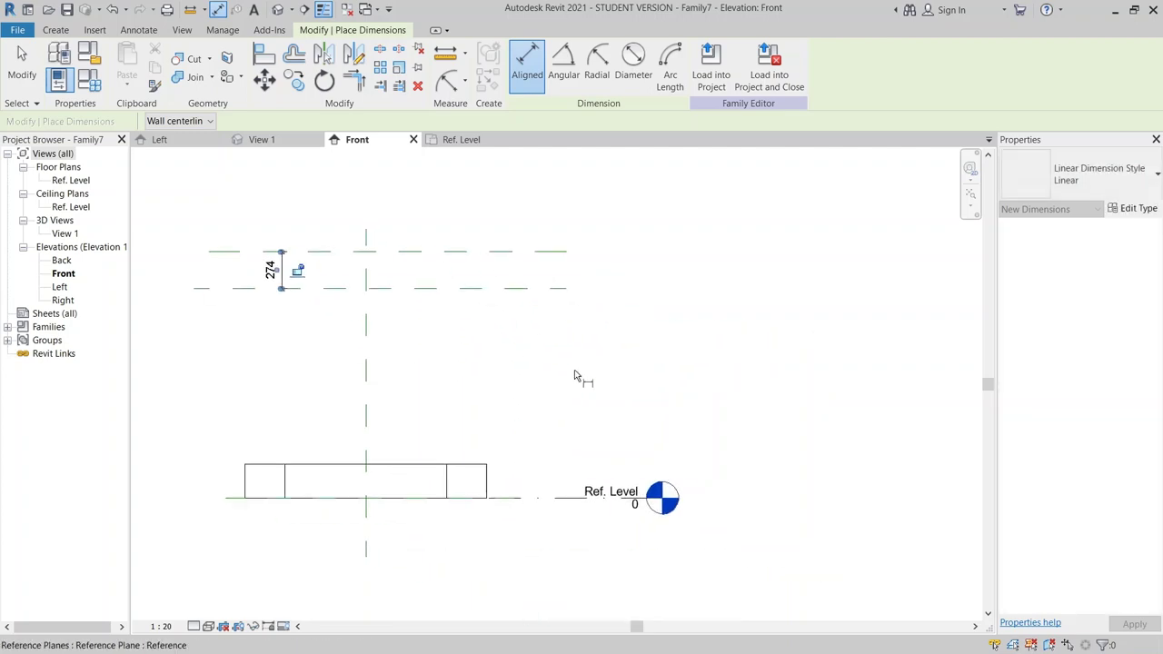
left_click(544, 503)
left_click(540, 252)
left_click(611, 207)
key("Escape")
scroll(708, 263, "down", 2)
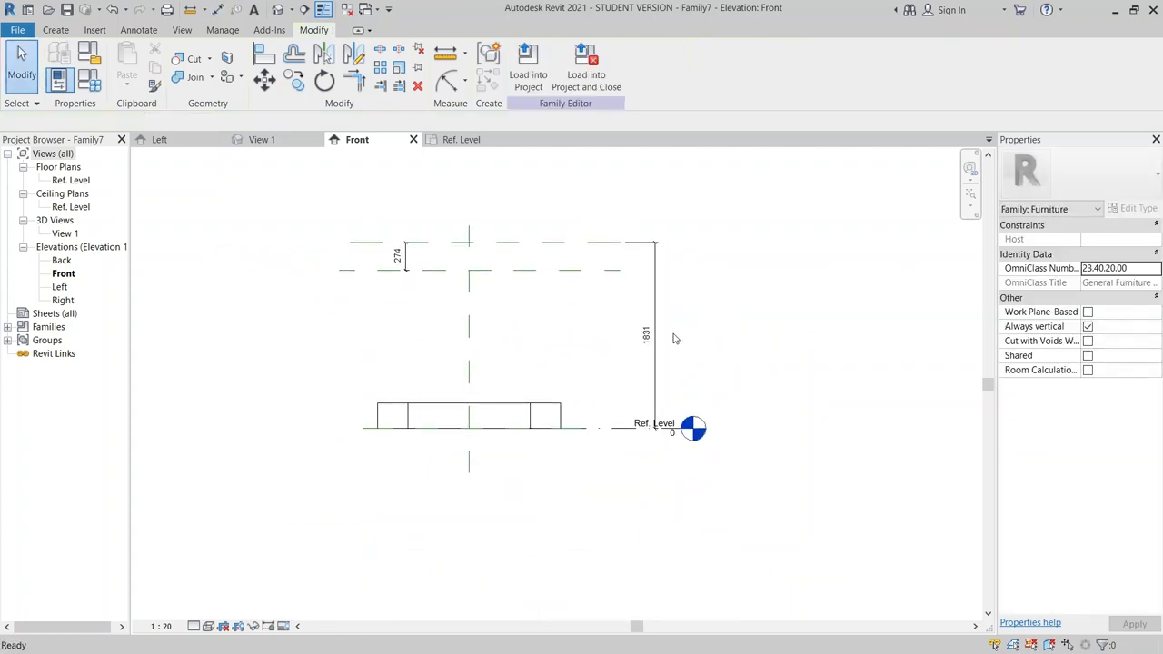
- Label the overall height dimension with a new family type parameter named Table Height
scroll(677, 334, "up", 1)
left_click(646, 362)
middle_click_drag(751, 313, 737, 364)
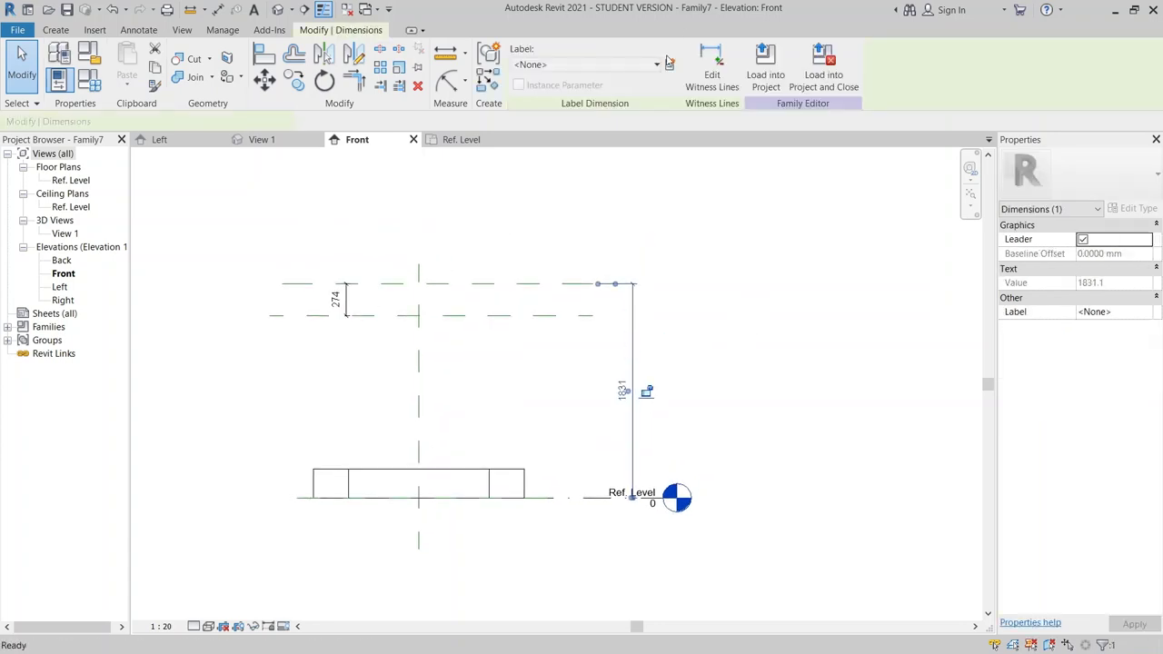
left_click(670, 64)
type("Table Height")
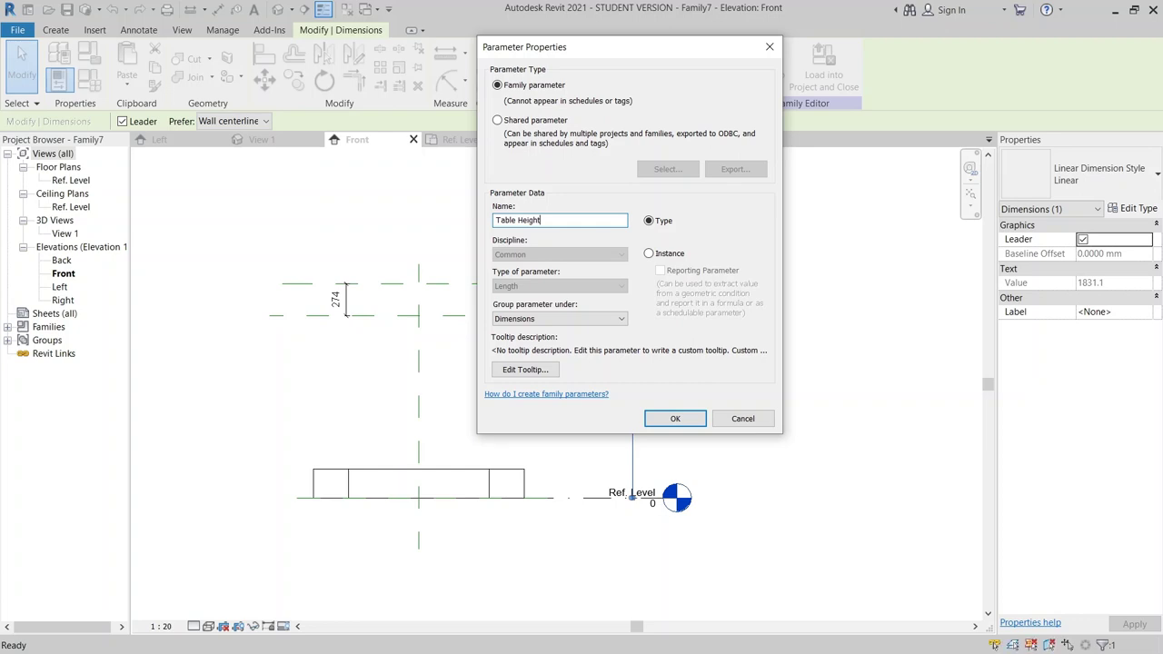
key("Return")
- Label the dimension between the two horizontal reference planes with a new family type parameter named Table top Thickness
left_click(321, 297)
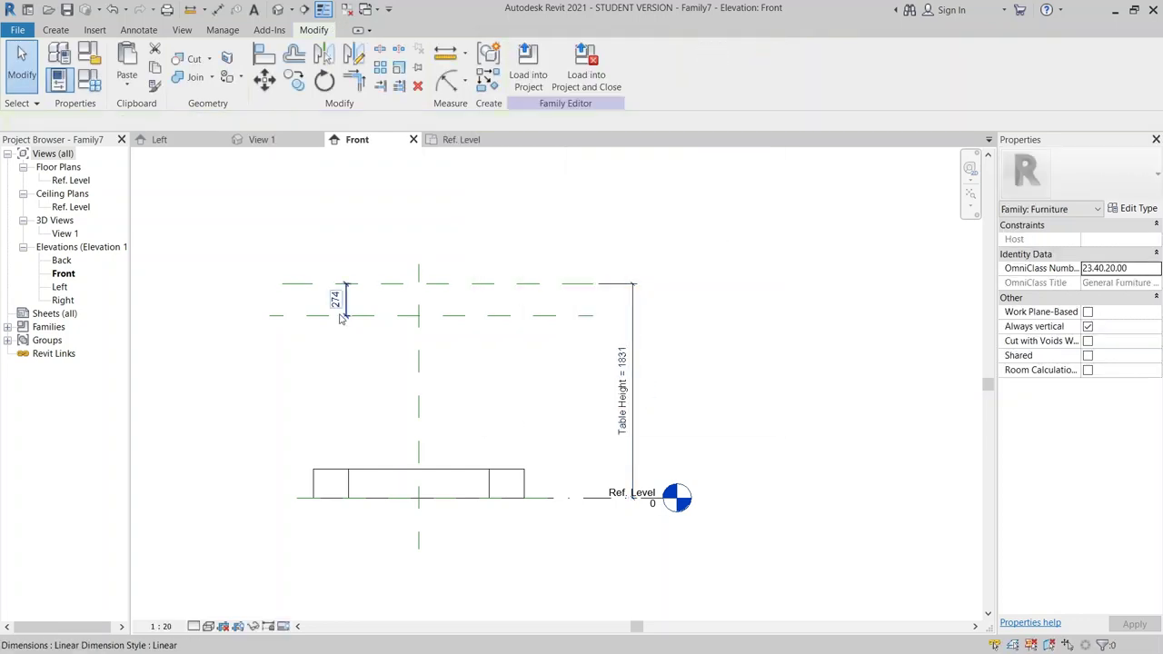
left_click(342, 298)
left_click(669, 64)
type("Table top T")
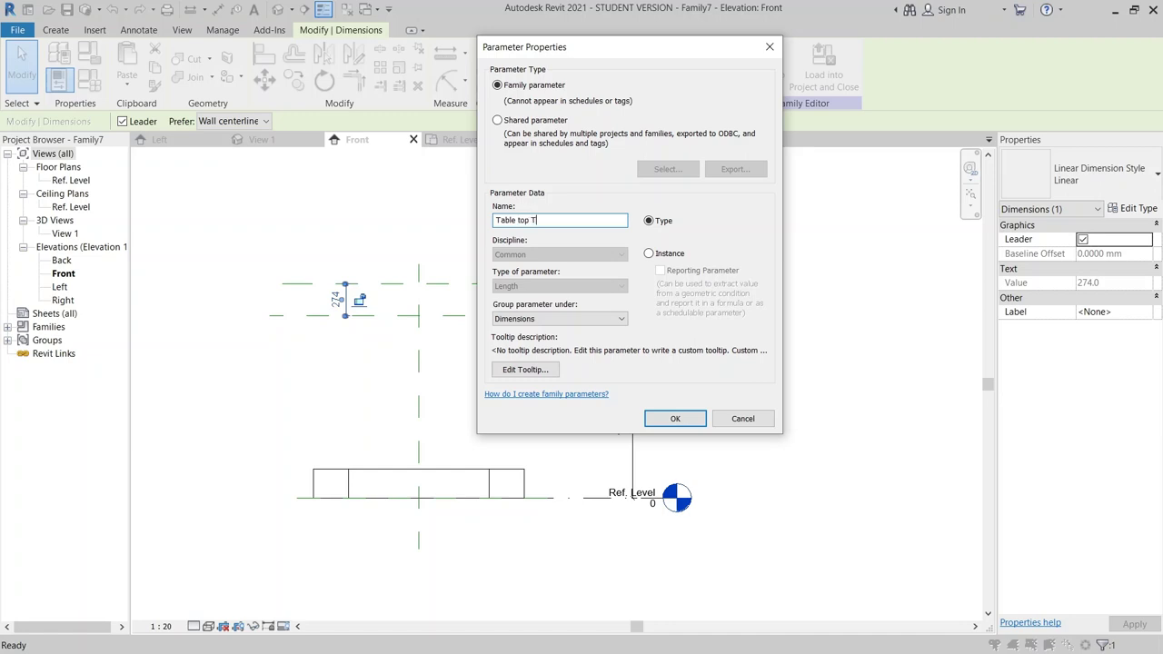
type("hickness")
key("Return")
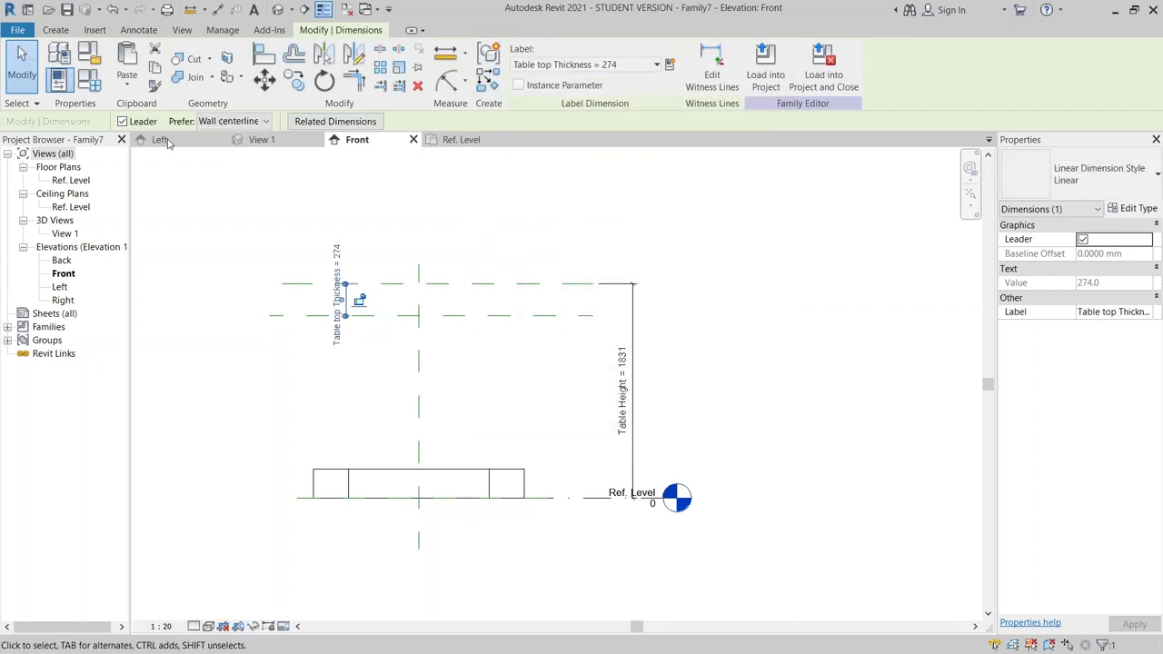
left_click(696, 238)
- Align the top of the wider tabletop extrusion to the upper reference plane and lock the alignment
scroll(647, 325, "down", 1)
middle_click_drag(518, 363, 506, 363)
middle_click_drag(486, 452, 473, 422)
key("a")
key("l")
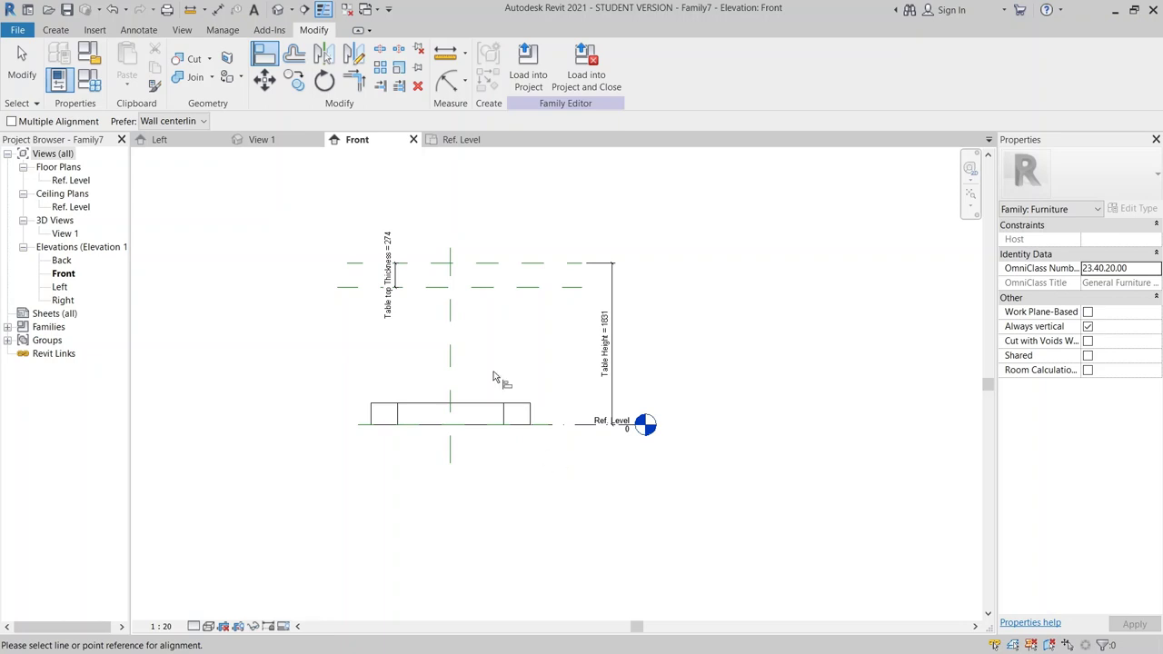
left_click(522, 264)
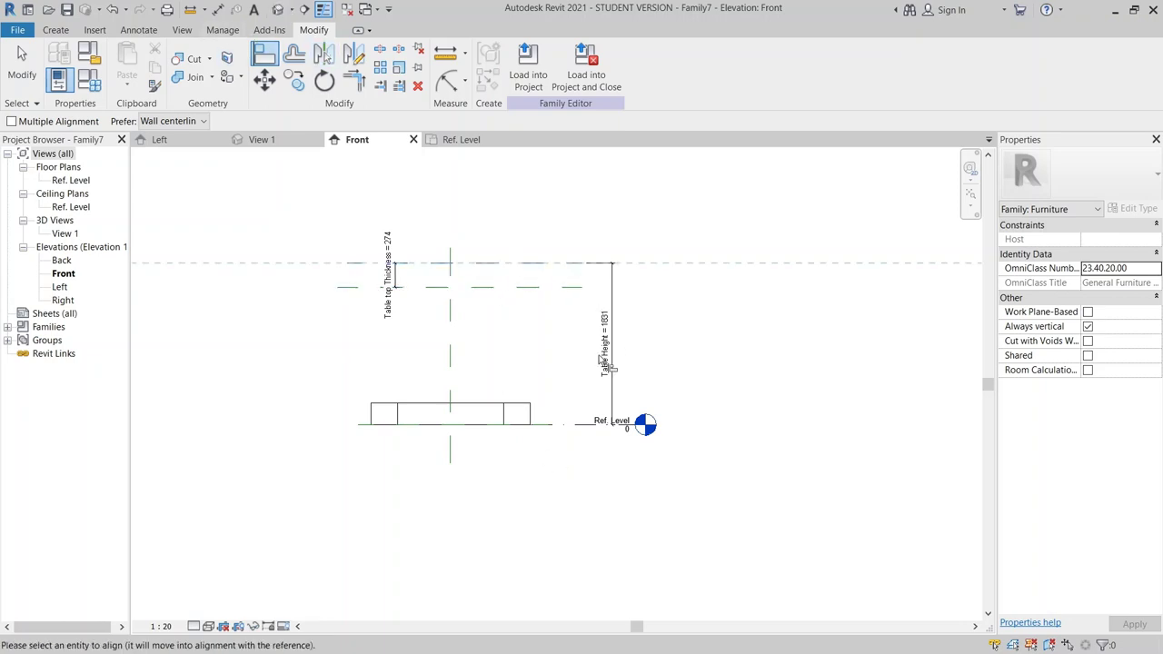
left_click(532, 404)
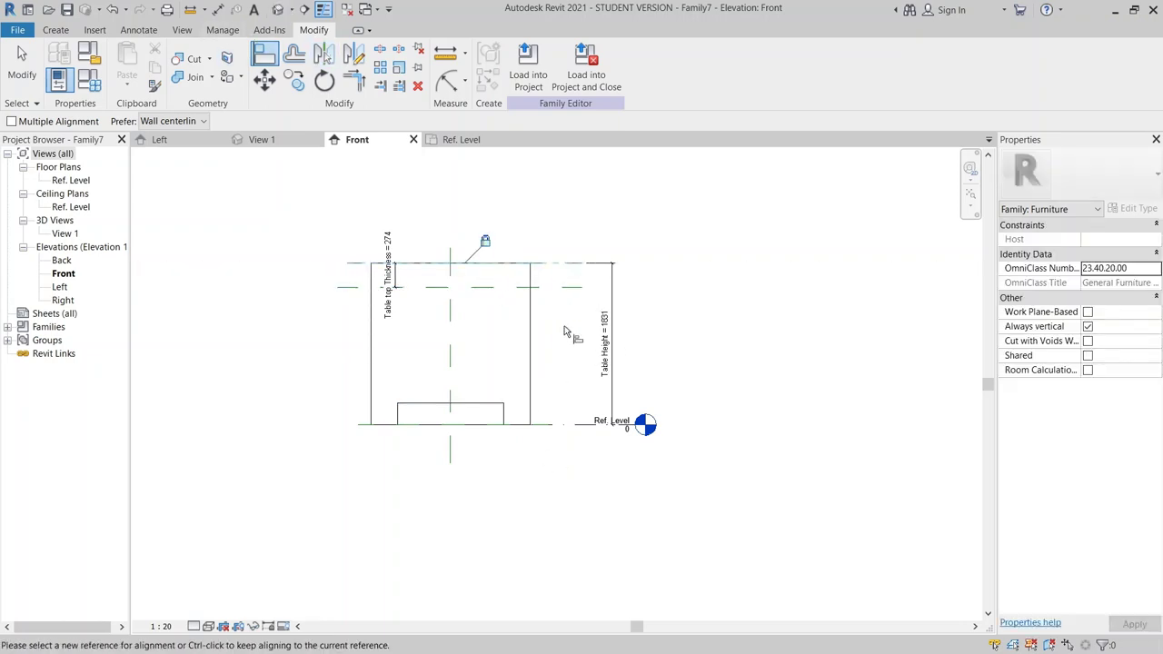
- Align the bottom of the tabletop extrusion to the lower horizontal reference plane and lock the alignment
left_click(568, 288)
left_click(528, 431)
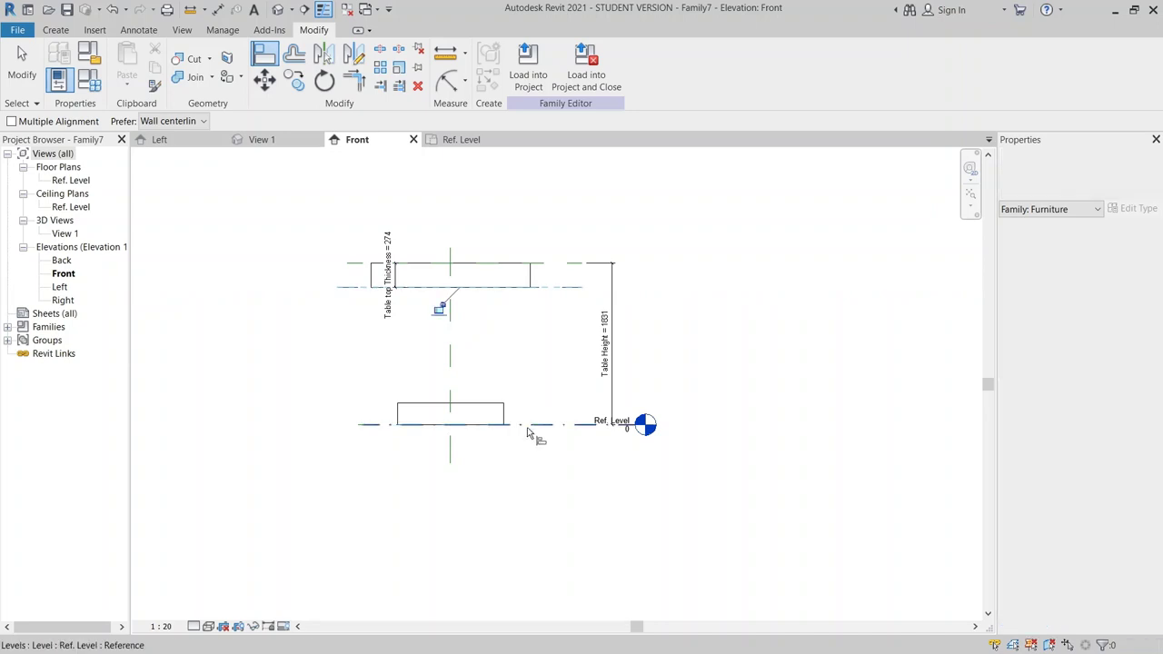
left_click(438, 307)
key("Escape")
key("Escape")
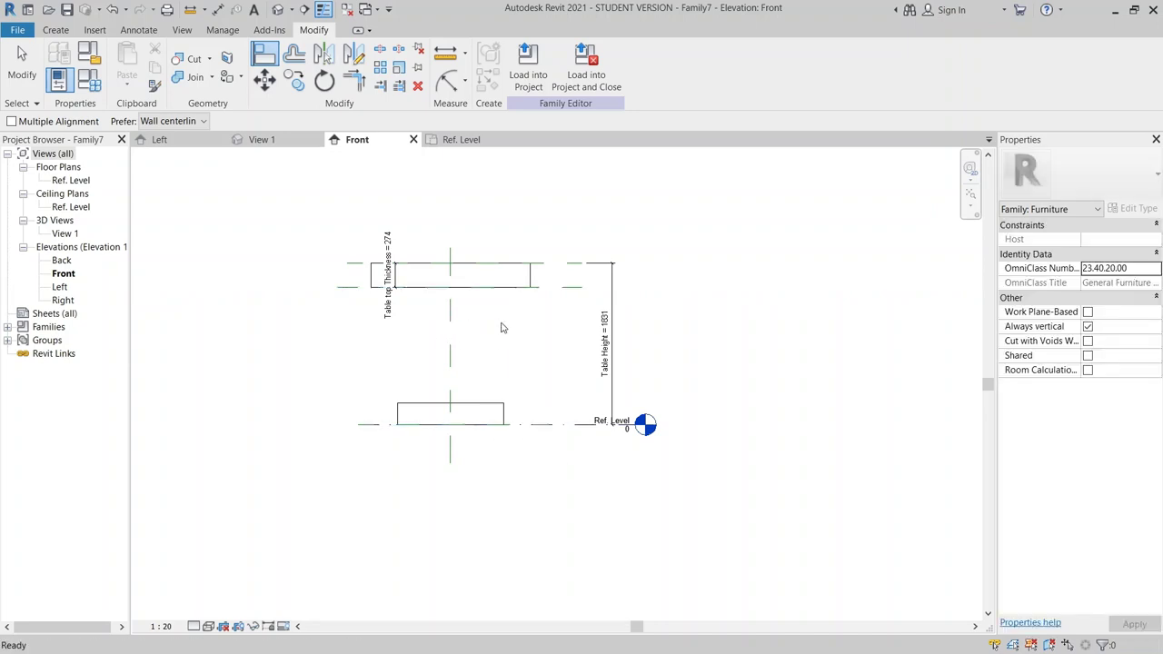
- Align the top of the narrower leg extrusion to the tabletop's underside plane and lock the alignment
scroll(537, 285, "up", 2)
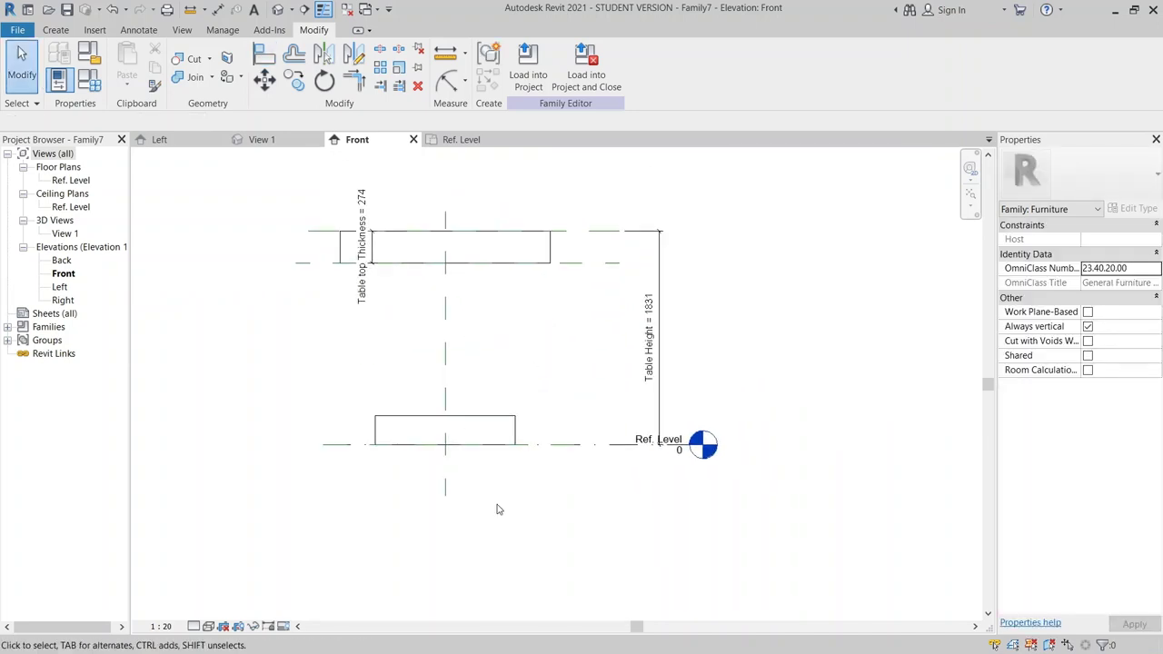
key("a")
key("l")
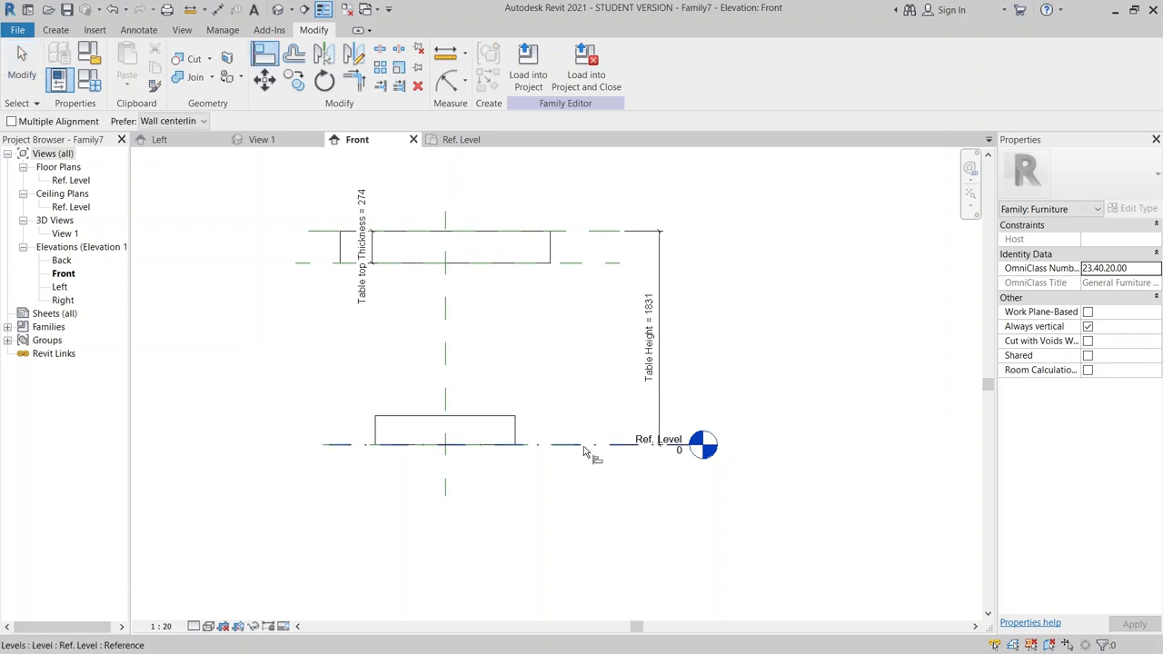
left_click(510, 264)
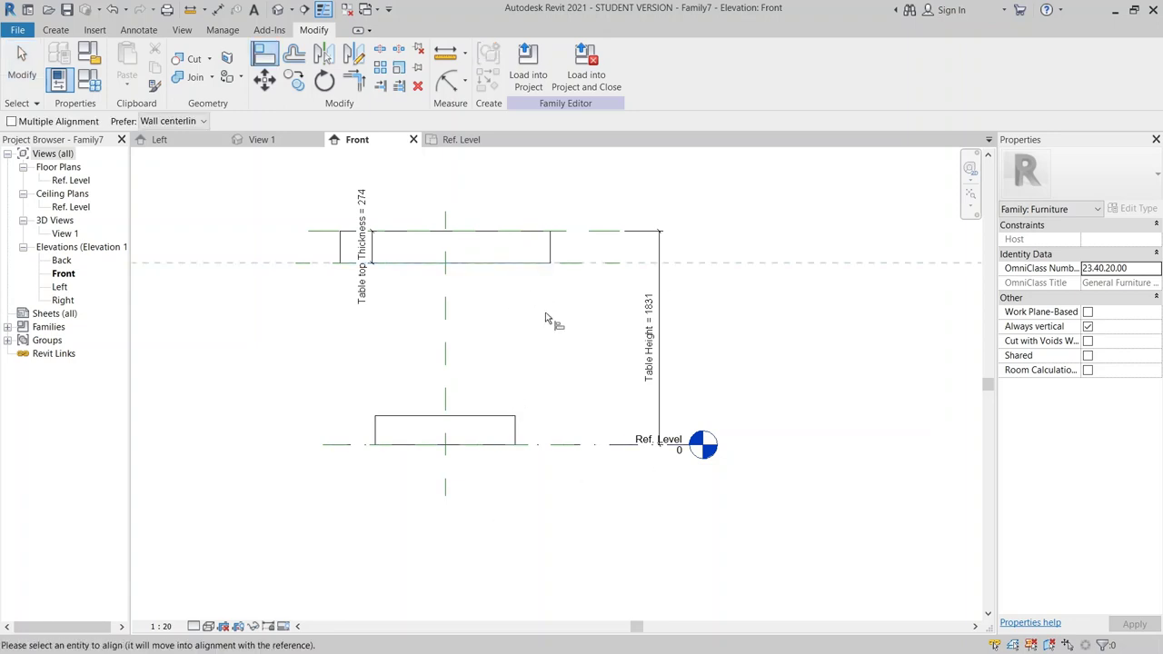
left_click(469, 416)
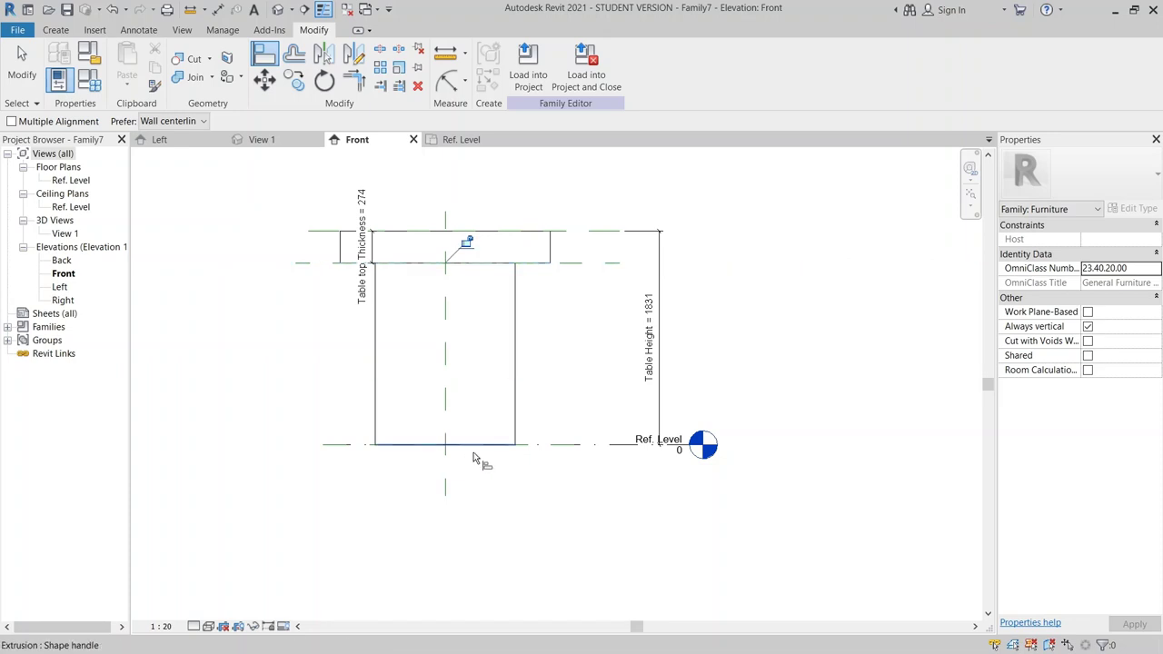
left_click(488, 276)
left_click(481, 265)
left_click(465, 241)
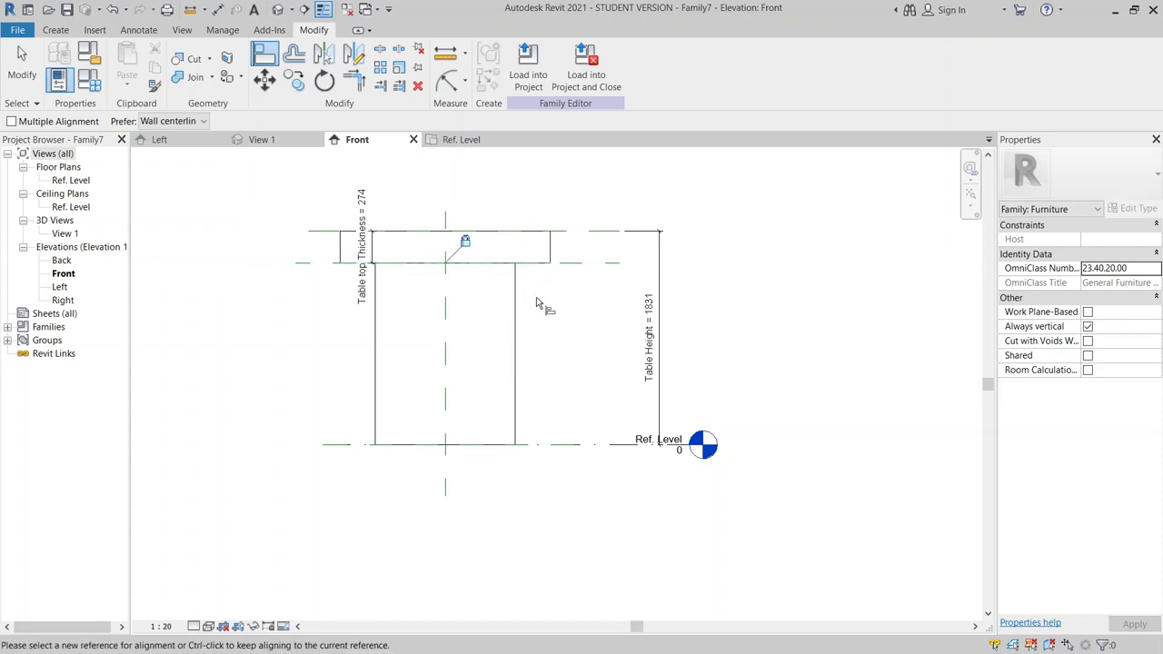
key("Escape")
key("Escape")
- Open the family types and set Table Height to 750, keeping Table Radius at 900
scroll(631, 436, "down", 3)
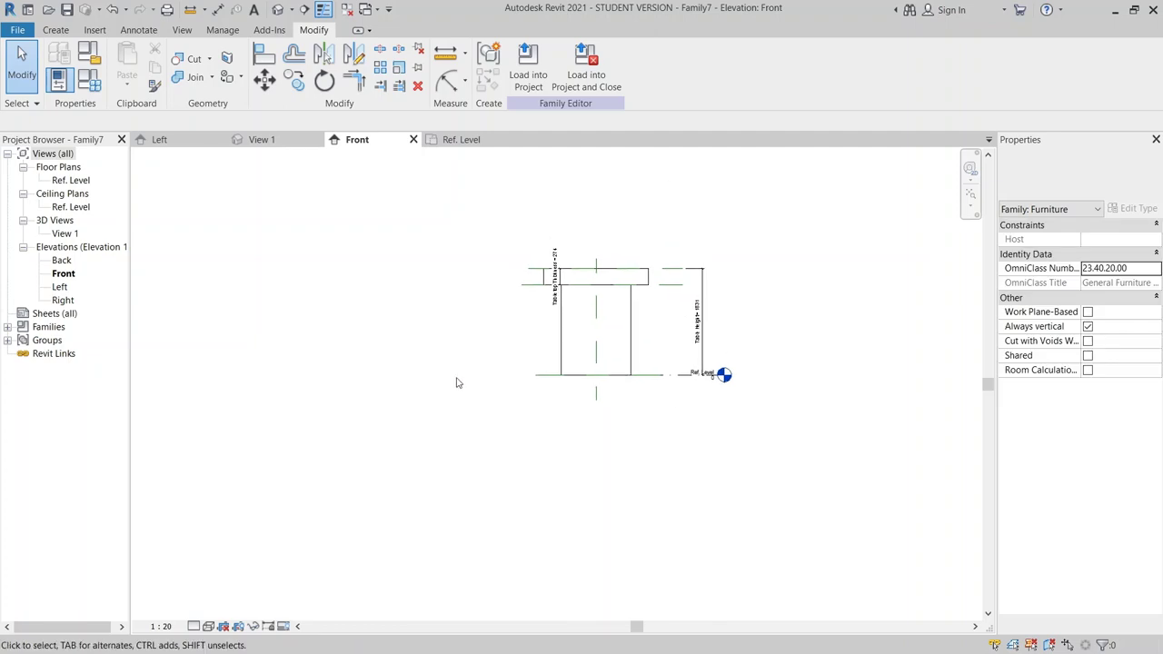
scroll(714, 355, "up", 4)
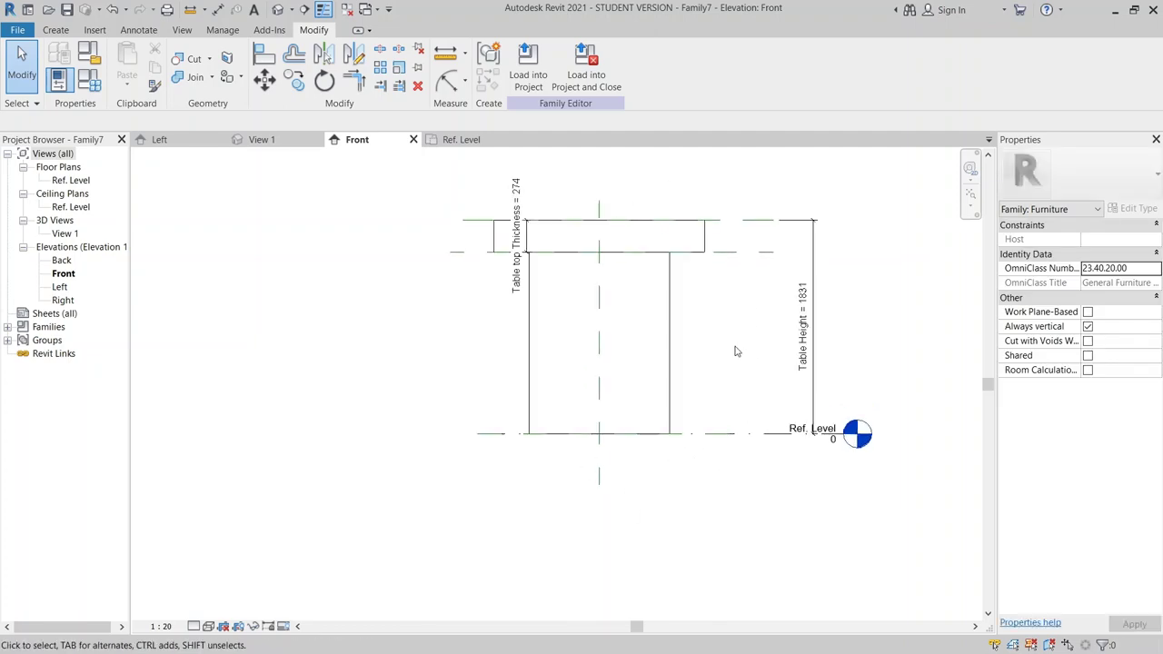
scroll(736, 351, "down", 2)
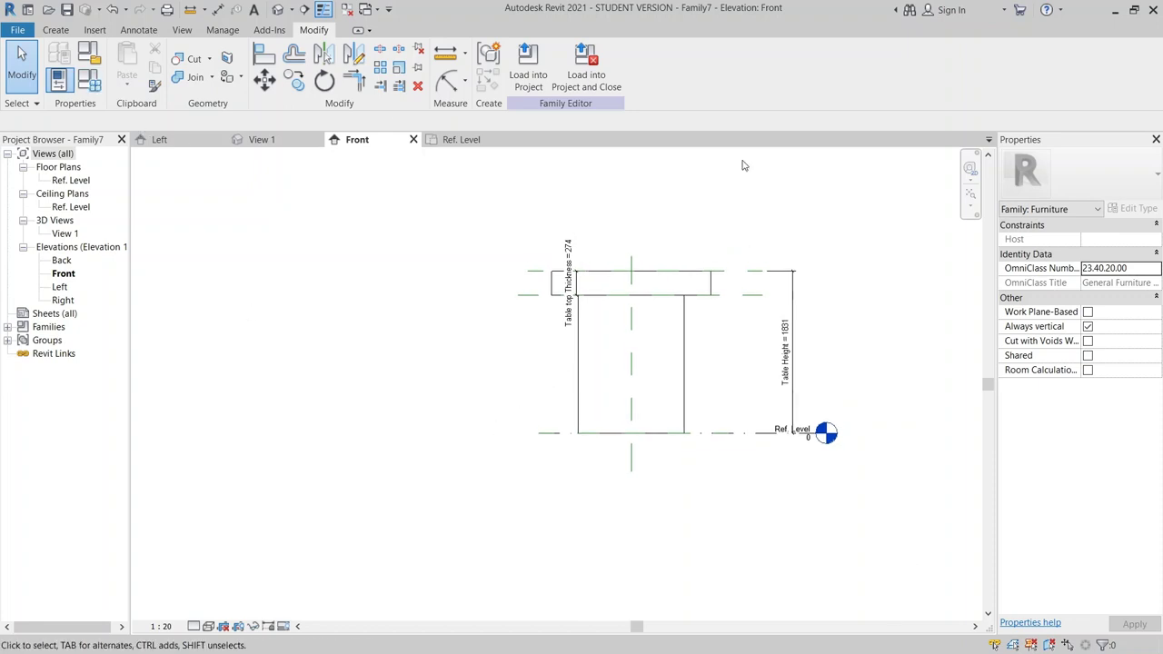
left_click(89, 80)
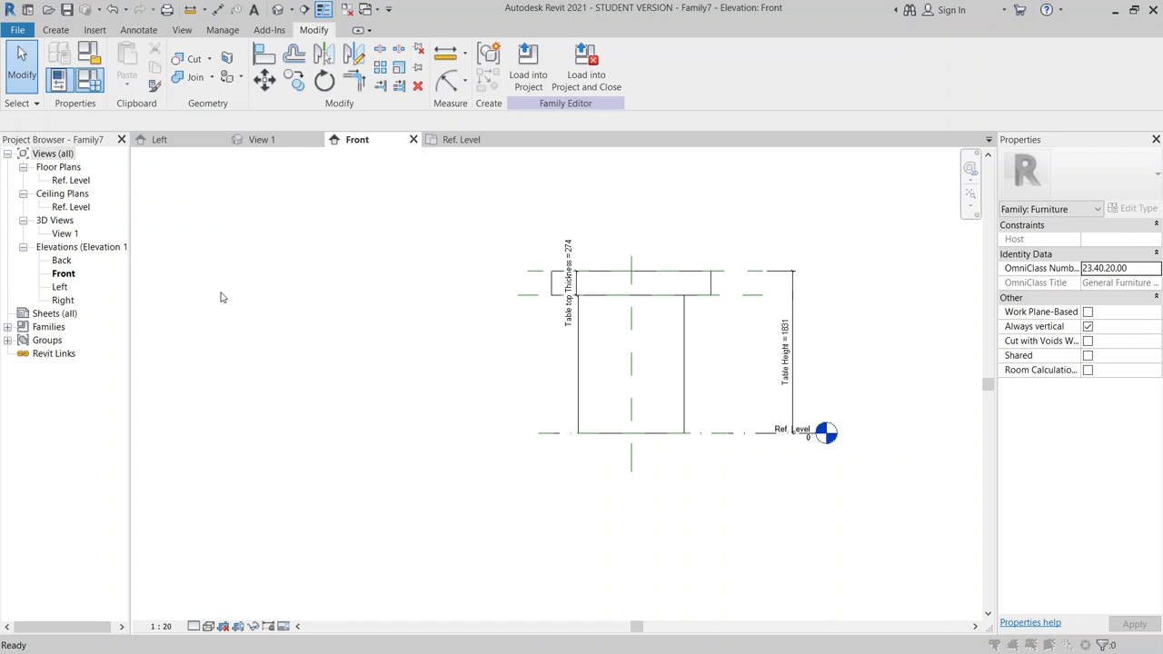
left_click_drag(327, 85, 370, 135)
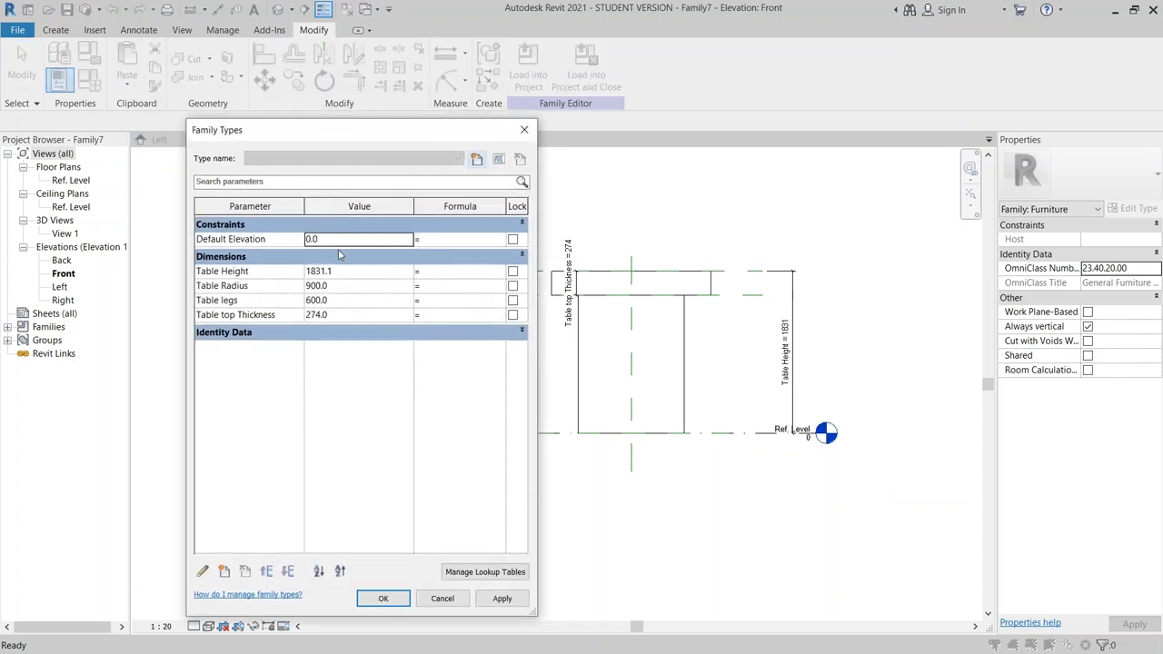
left_click(354, 271)
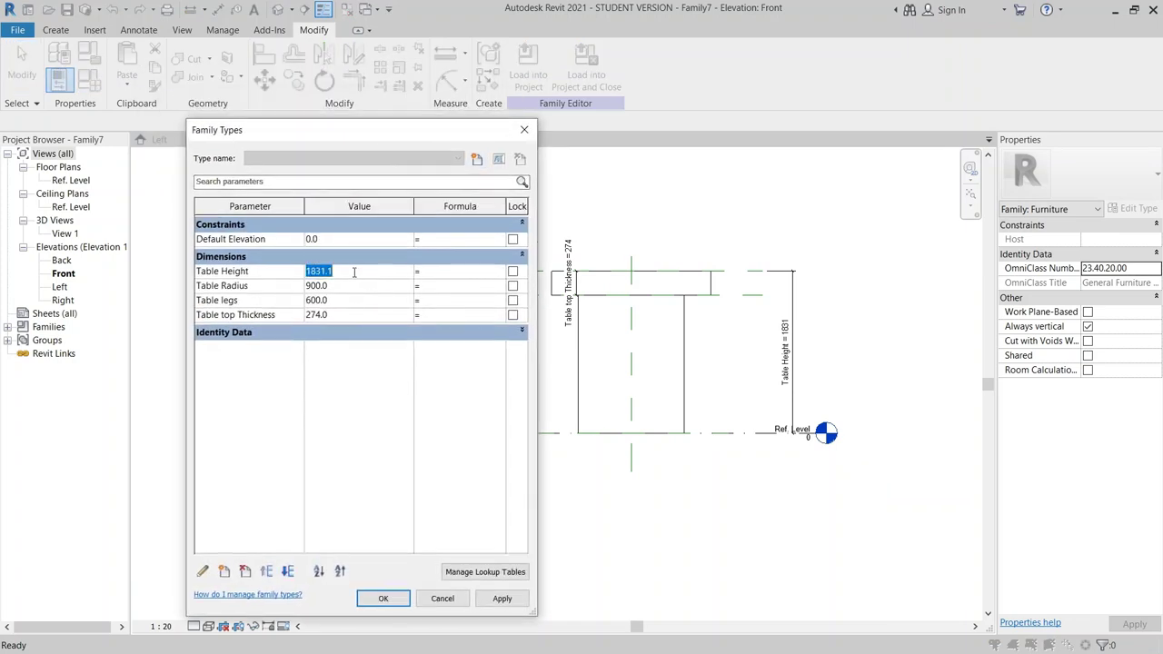
type("750")
left_click(338, 287)
type("7")
- Set Table legs to 150 and Table top Thickness to 80, and apply the family type values
left_click(355, 300)
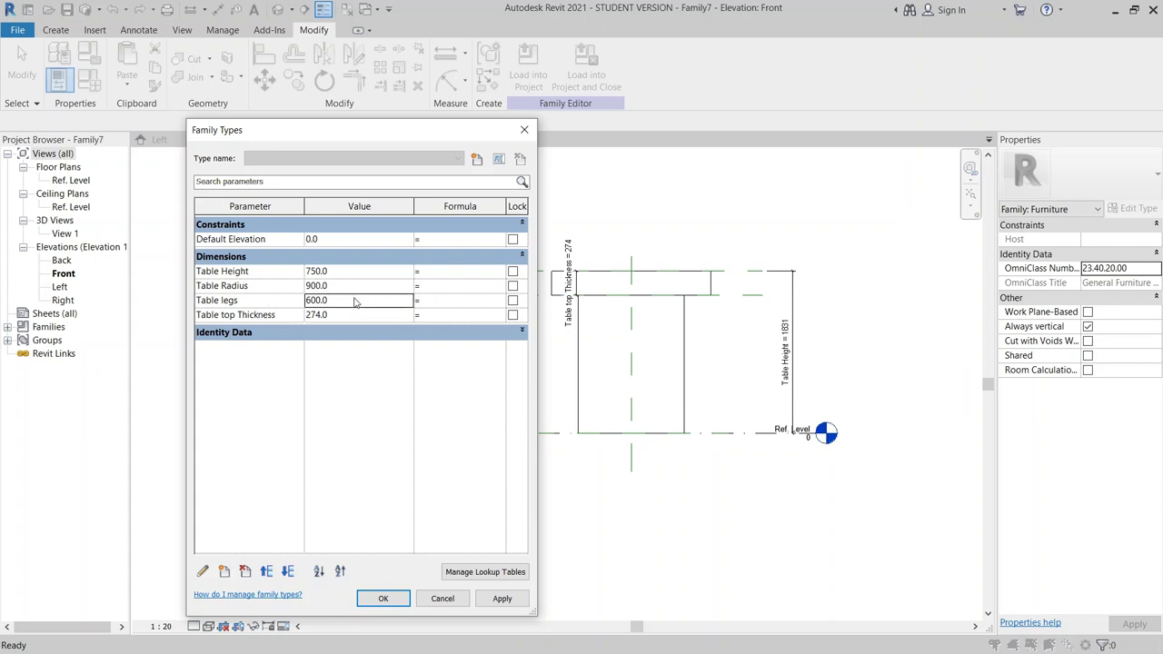
type("1")
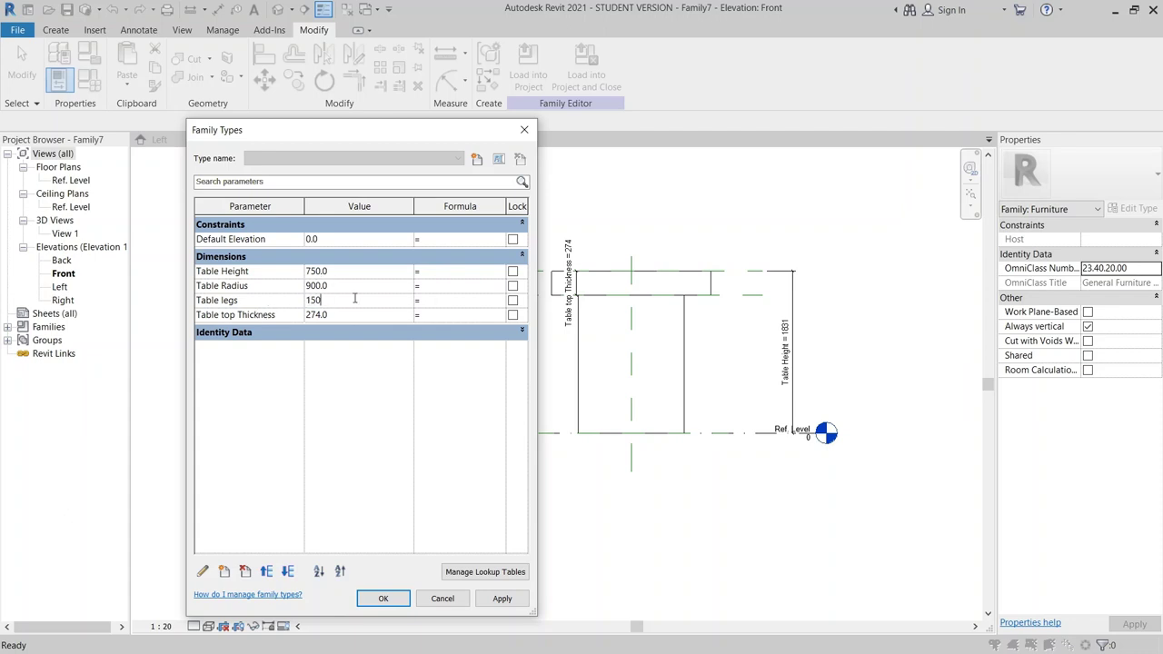
type("50")
left_click(355, 314)
type("80")
left_click(525, 601)
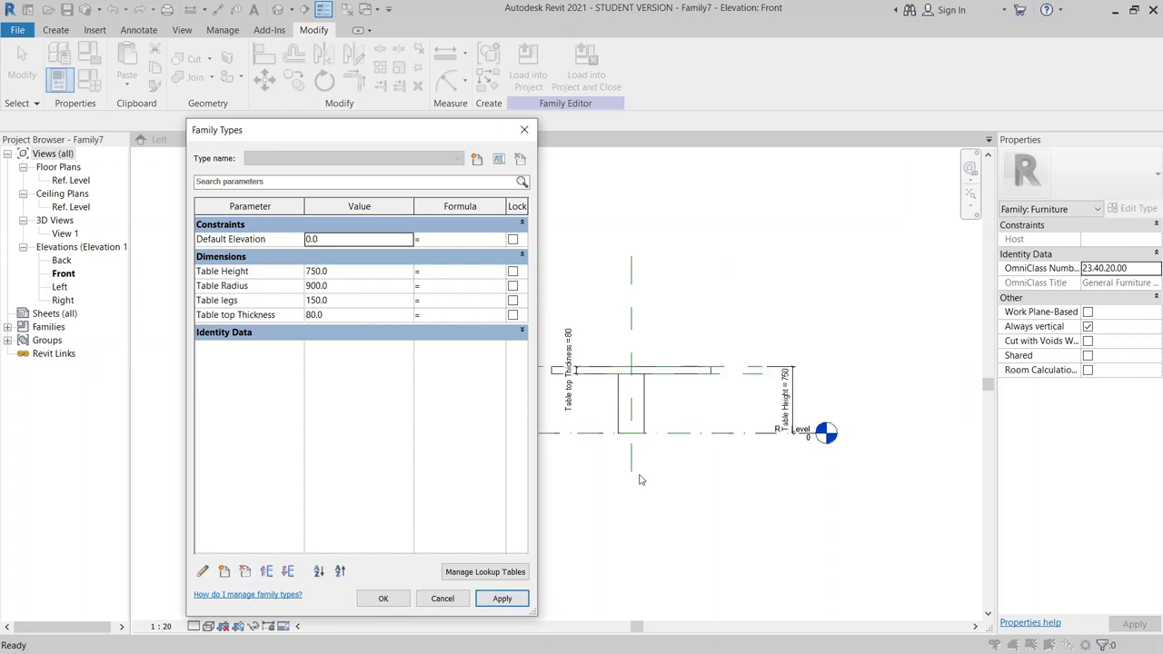
left_click(383, 599)
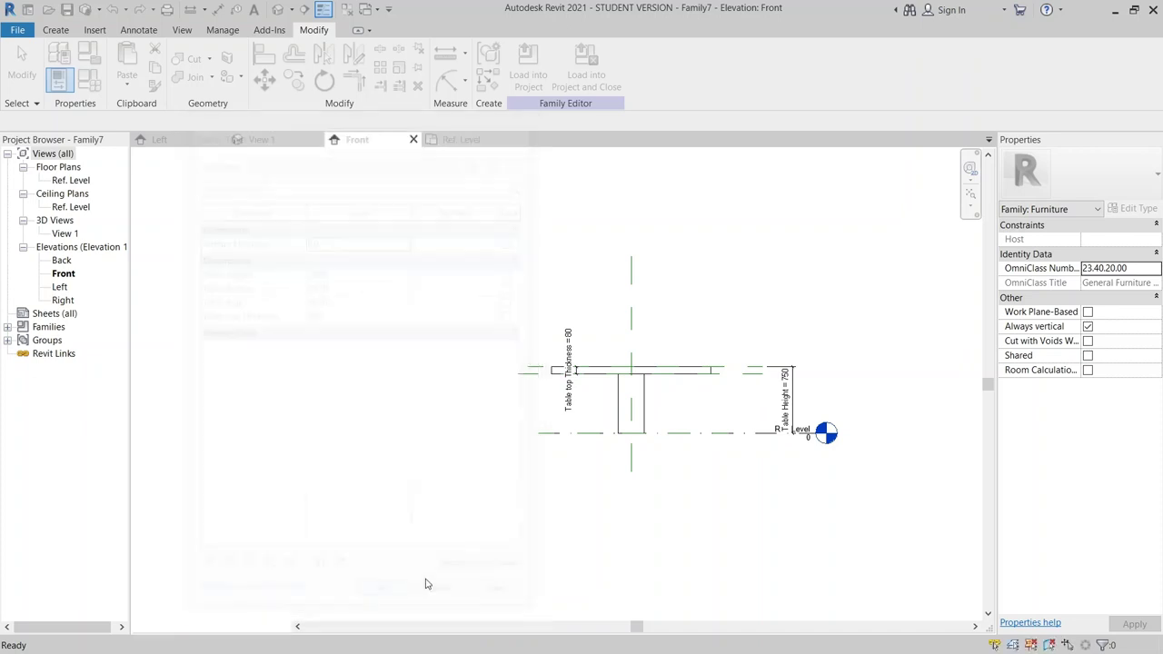
- Open the 3D view View 1 and examine the proportions of the resized round table
left_click(262, 142)
mouse_move(637, 373)
middle_mouse_down("shift")
mouse_move(636, 397)
mouse_move(708, 423)
mouse_move(424, 442)
mouse_move(656, 218)
mouse_move(654, 426)
mouse_move(644, 358)
middle_mouse_up("shift")
middle_click_drag(496, 332, 574, 340, "shift")
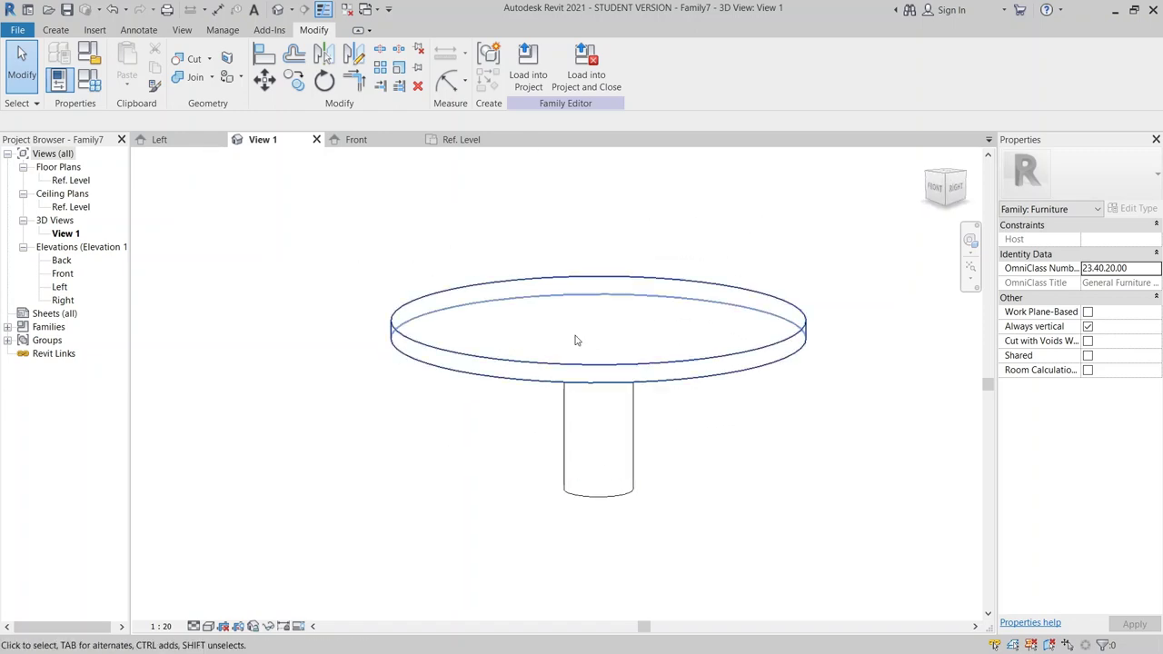
scroll(542, 474, "down", 2)
middle_click_drag(549, 488, 552, 444)
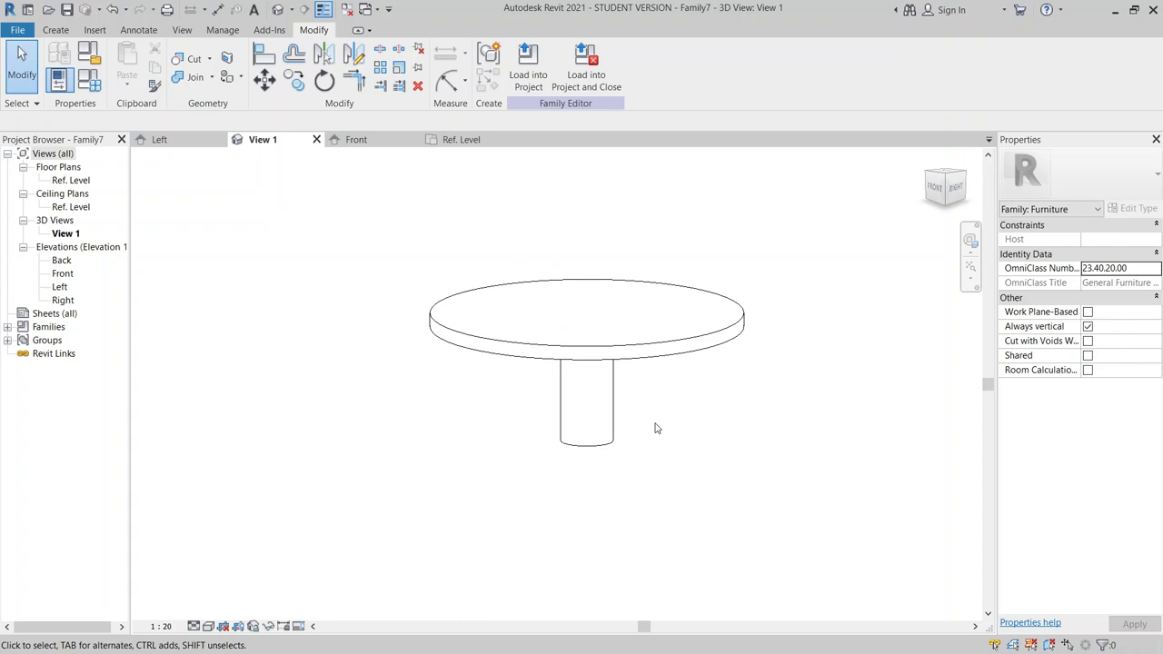
middle_click_drag(657, 428, 472, 408)
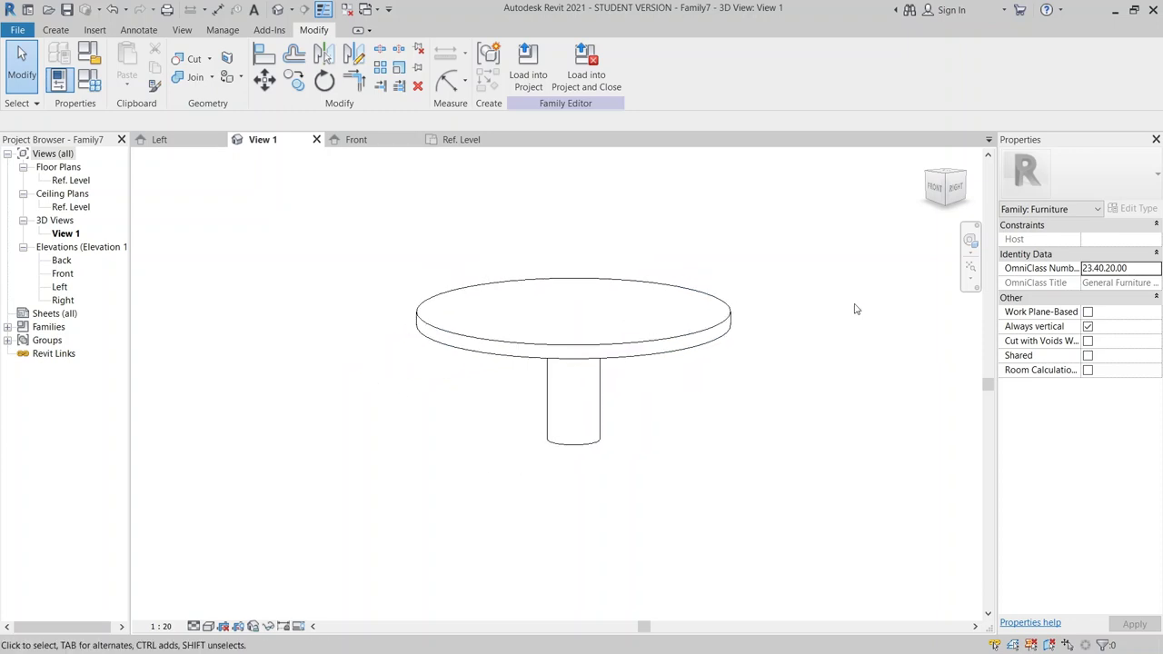
middle_click_drag(498, 324, 509, 350)
middle_click_drag(400, 453, 408, 386)
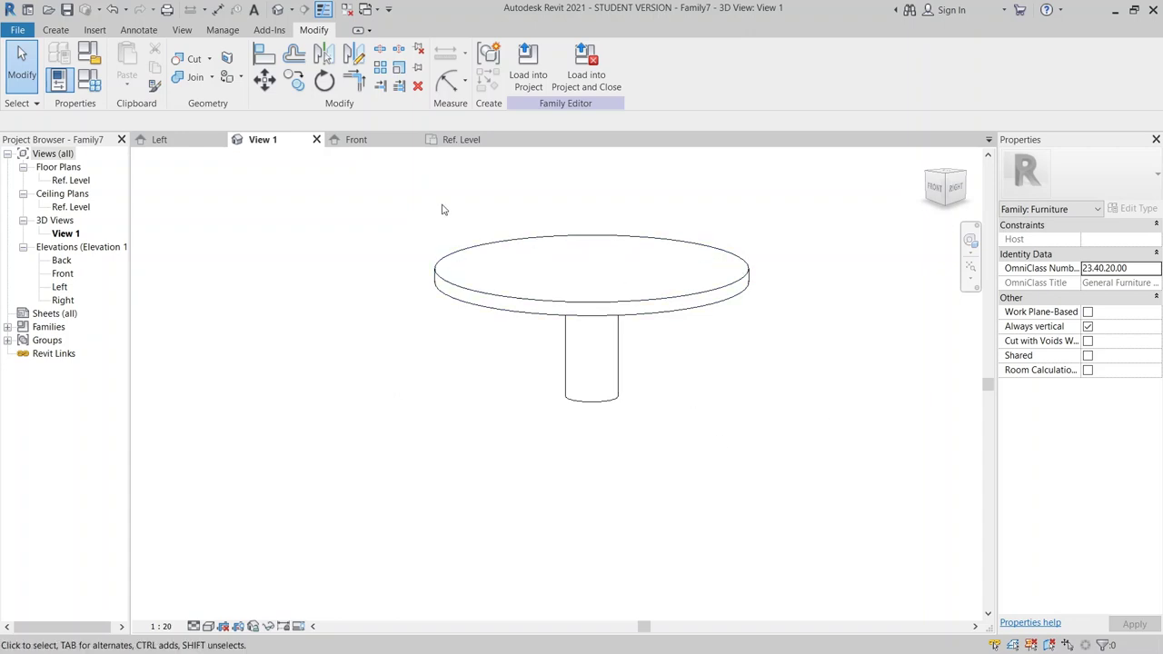
- Open the Ref. Level floor plan and place one M_Chair-Breuer on the front/back centre plane, 900 from the table's centre
left_click(439, 142)
scroll(426, 308, "down", 3)
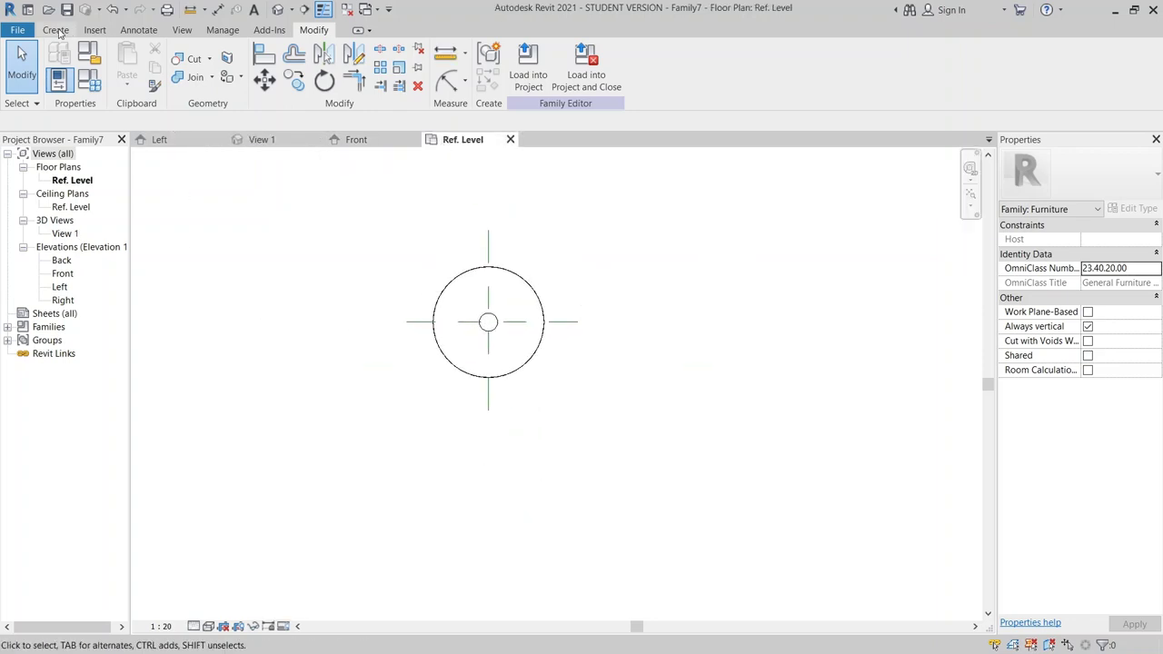
left_click(58, 33)
left_click(375, 80)
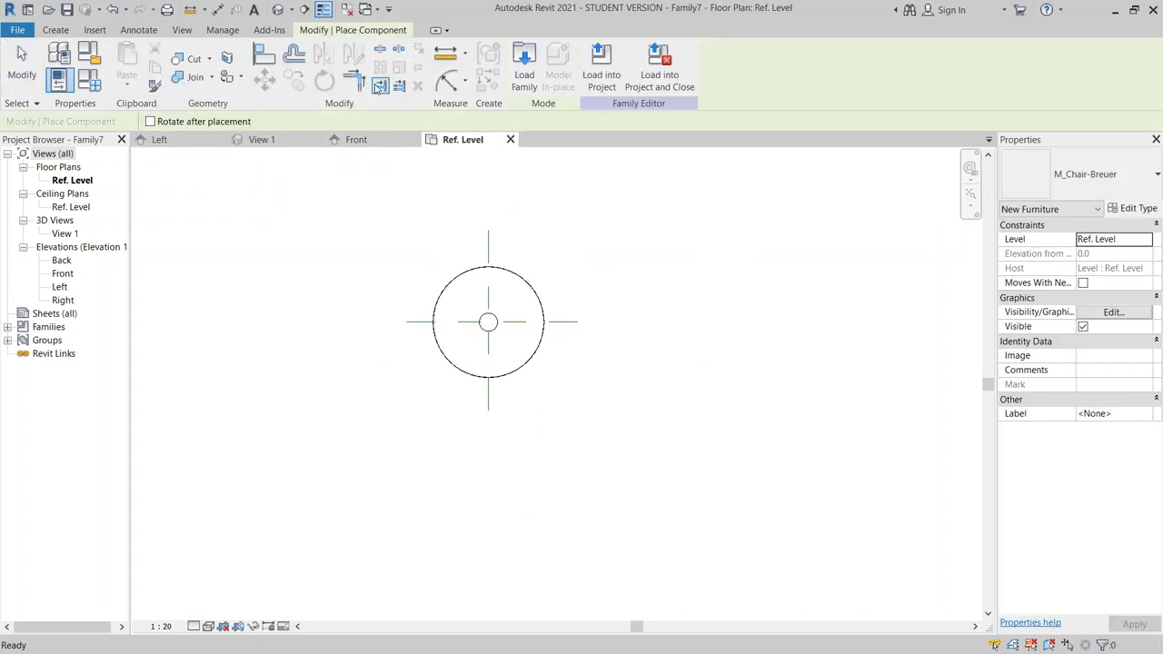
scroll(427, 382, "up", 5)
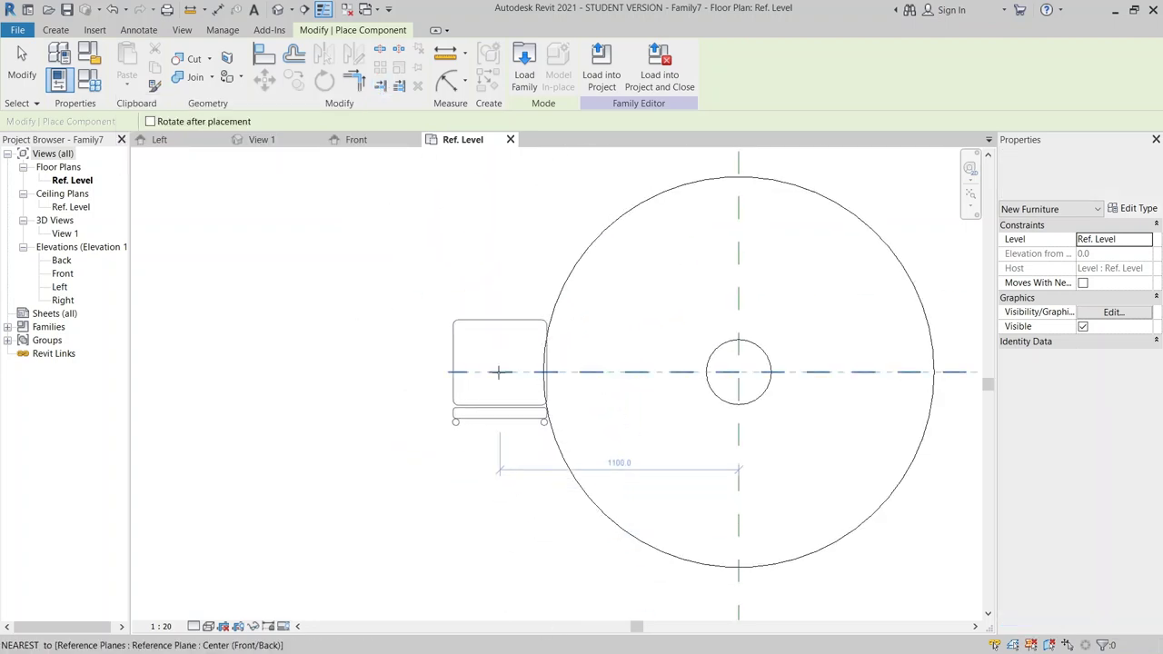
left_click(542, 372)
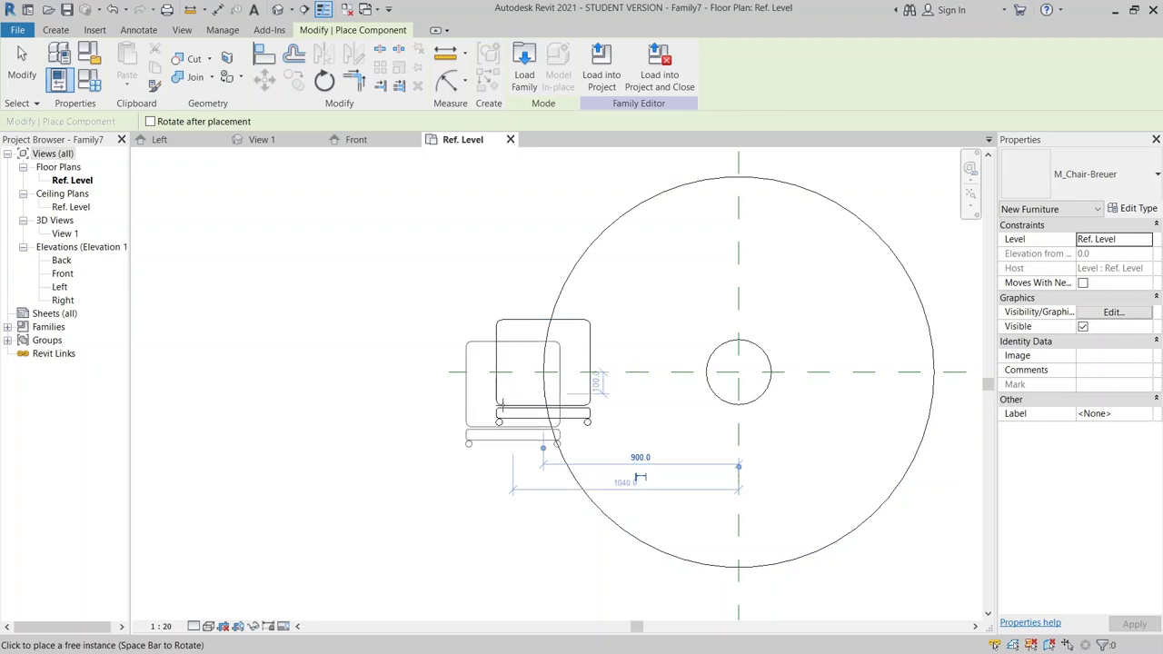
key("Escape")
- Rotate the placed Breuer chair in 90-degree increments so its seat faces the table's centre
left_click(507, 342)
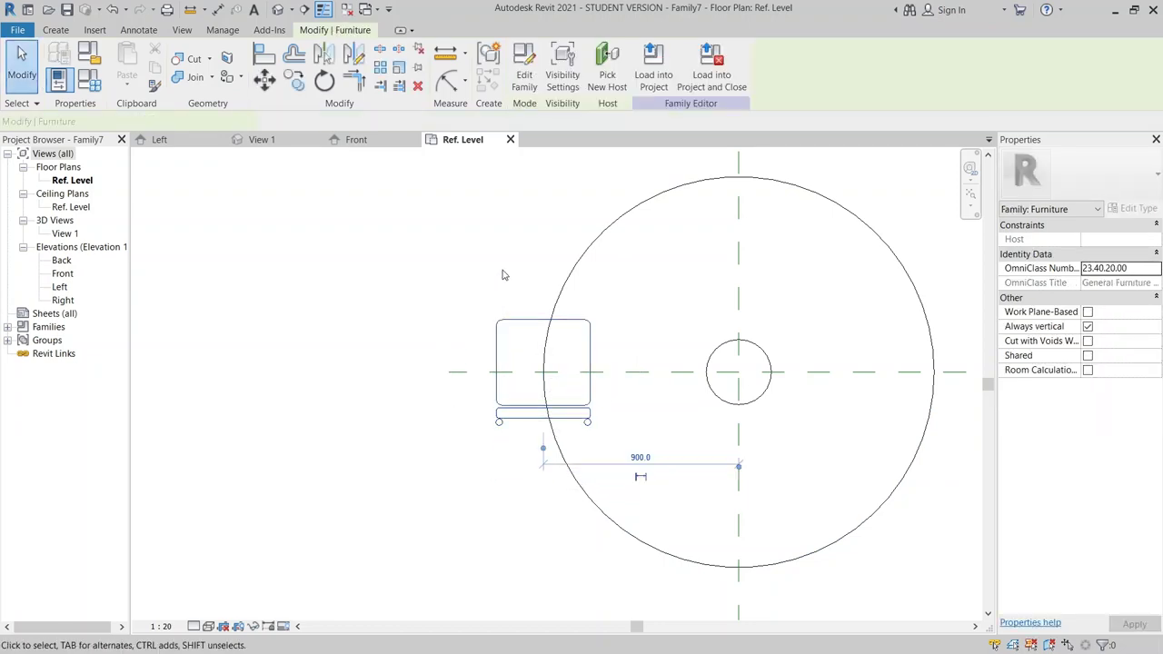
key("space")
key("space")
key("space")
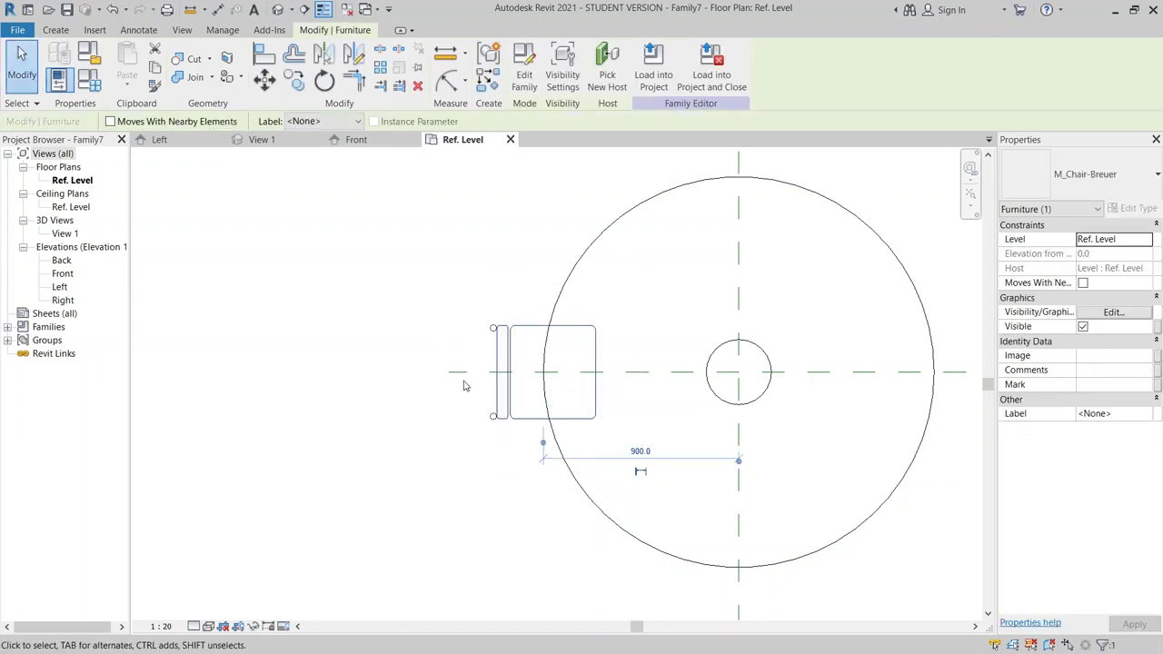
scroll(461, 391, "down", 2)
middle_click_drag(466, 414, 428, 385)
key("Escape")
- Start a grouped radial array of the chair and place its centre of rotation at the table's centre
scroll(435, 382, "up", 3)
middle_click_drag(436, 441, 399, 450)
scroll(354, 511, "down", 2)
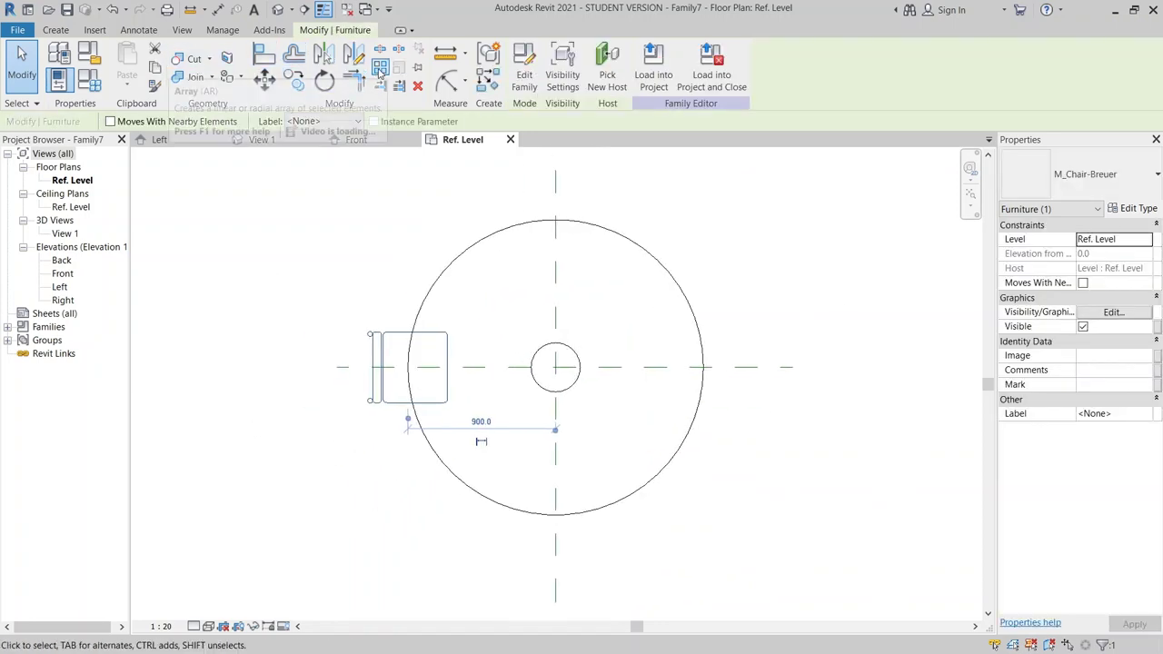
key("r")
key("o")
scroll(370, 252, "down", 1)
middle_click_drag(371, 252, 387, 304)
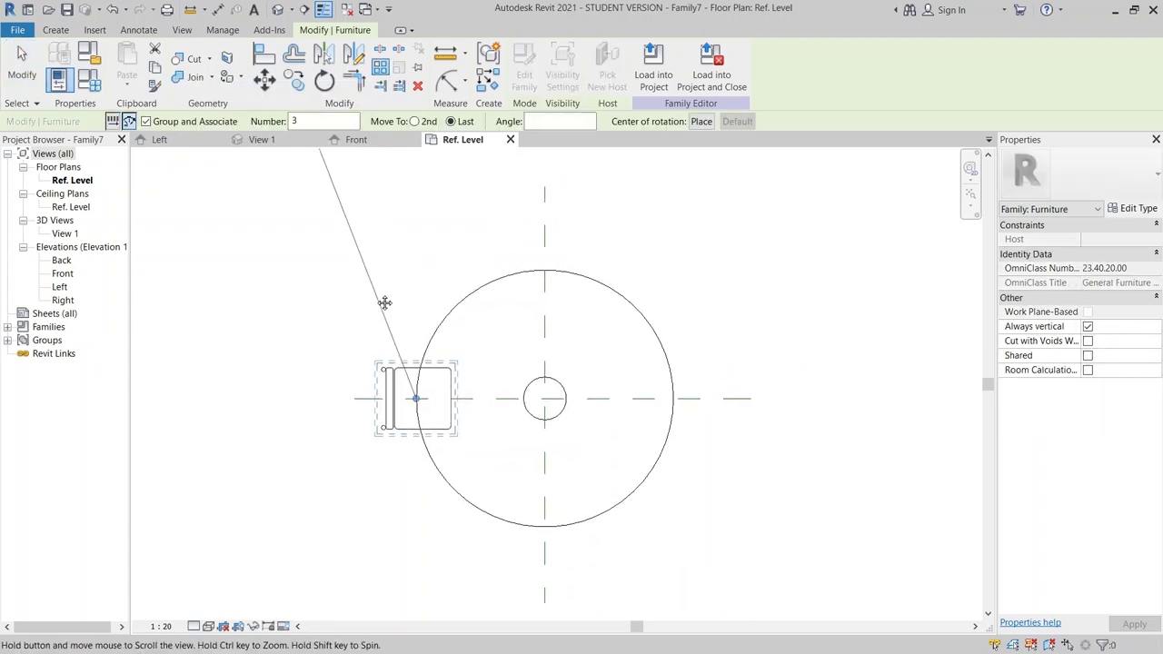
scroll(384, 301, "down", 2)
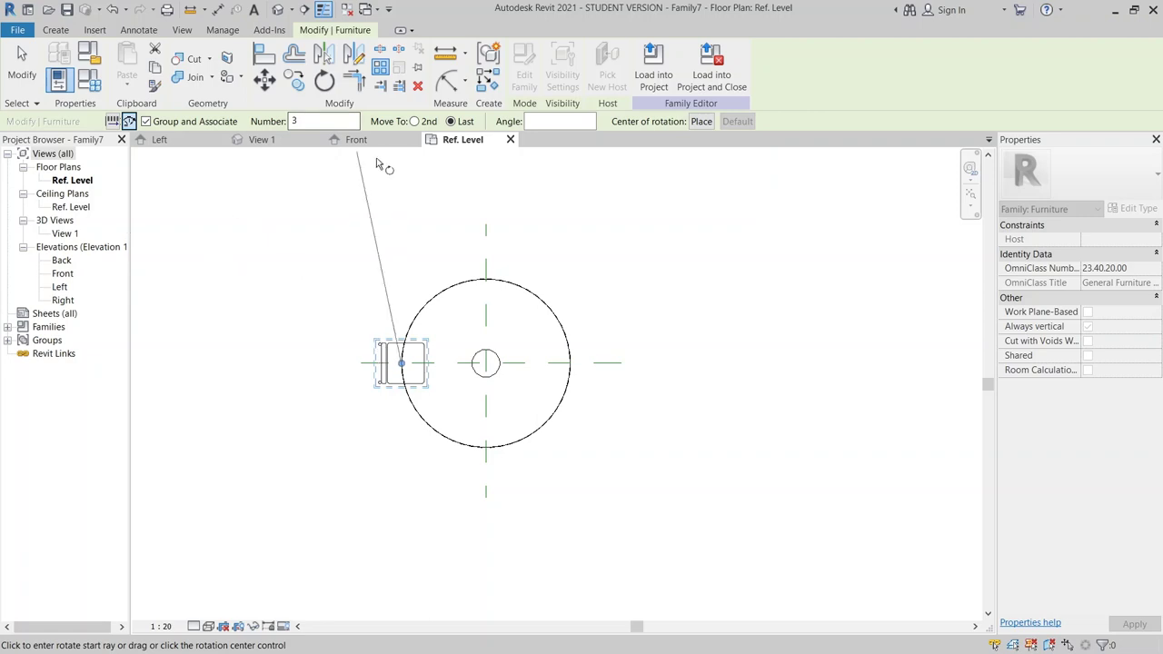
left_click(699, 121)
scroll(541, 323, "up", 4)
left_click(520, 327)
scroll(381, 341, "down", 2)
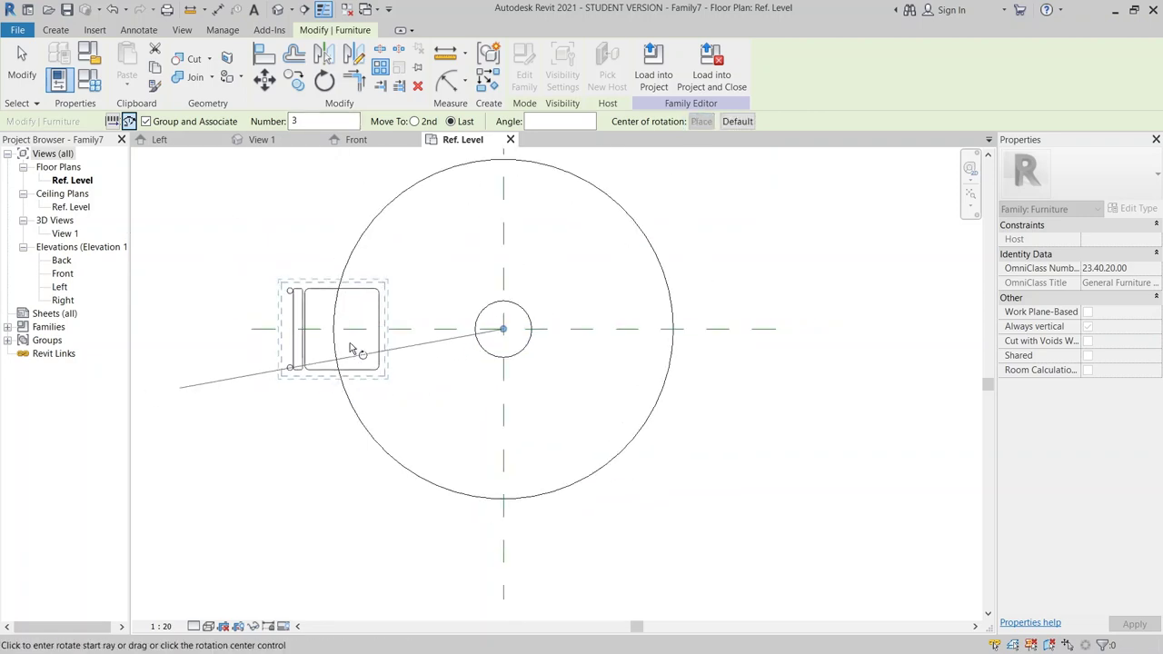
- Array the chair as three items over 180 degrees and extend the array's end to a full 360-degree circle
left_click(331, 340)
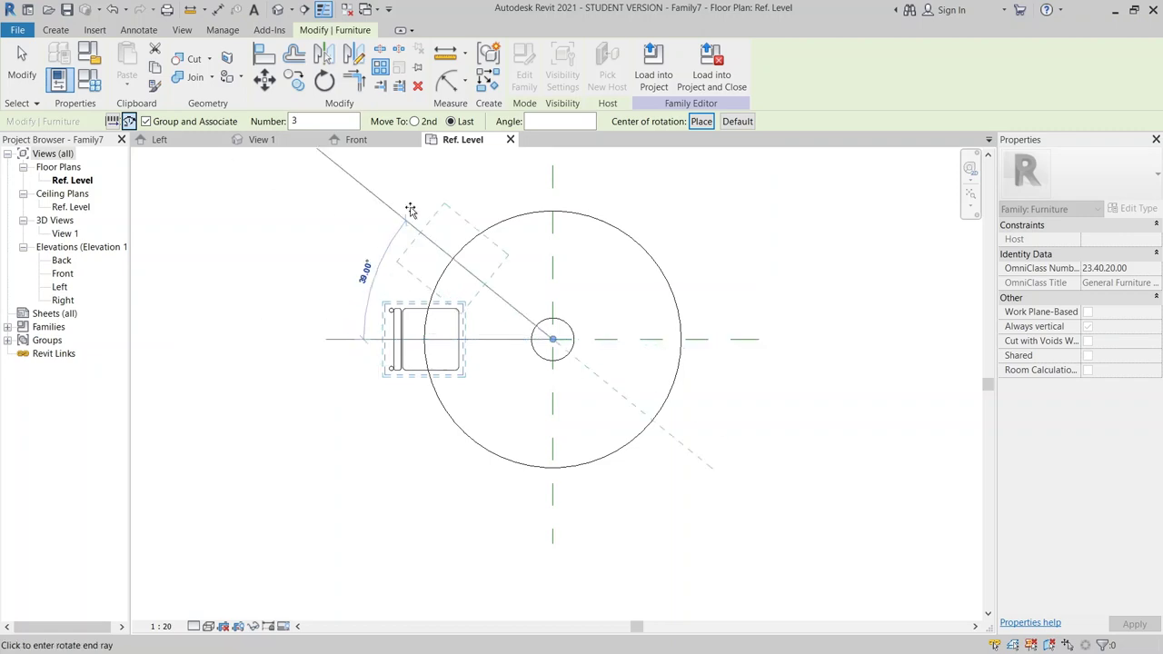
type("180")
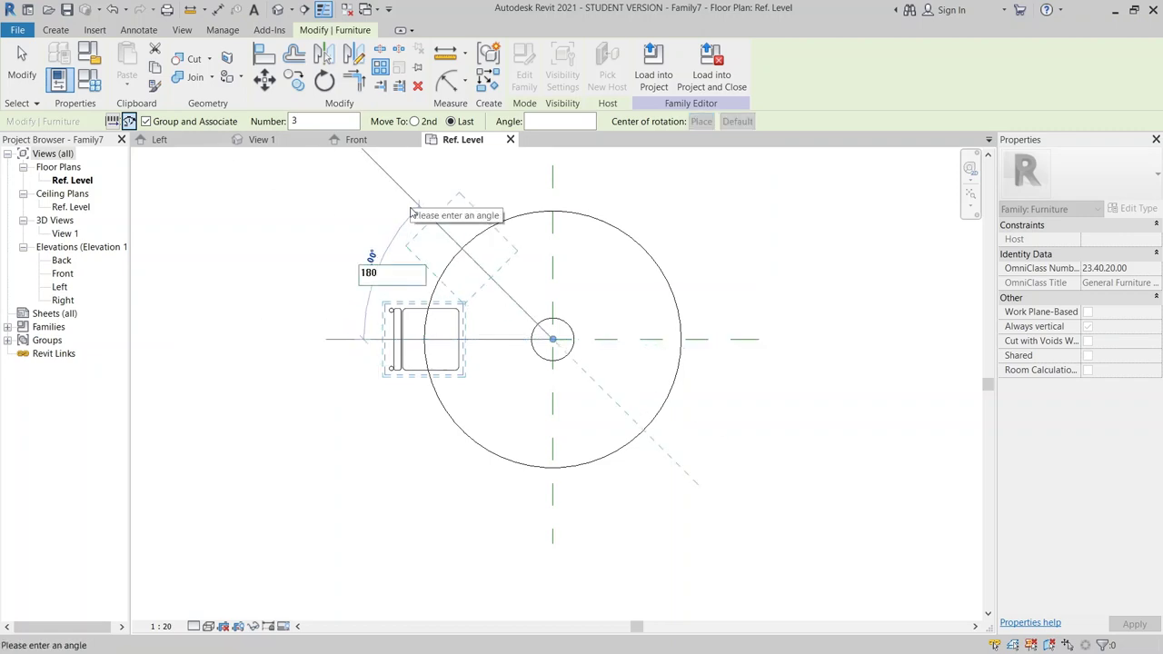
key("Return")
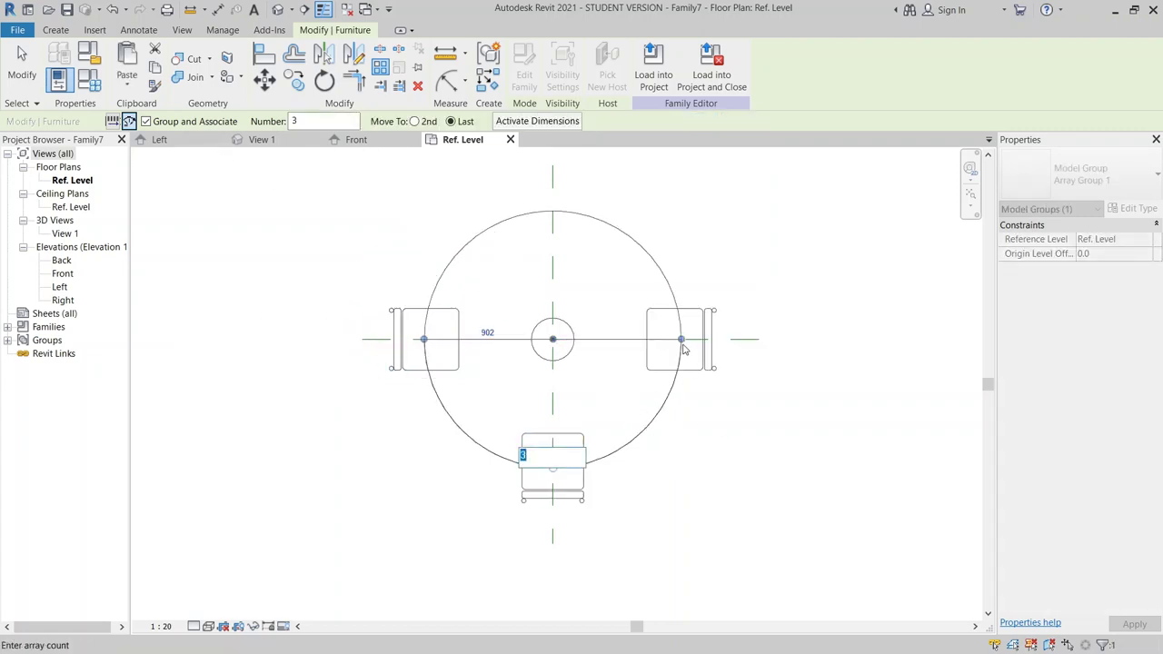
key("Return")
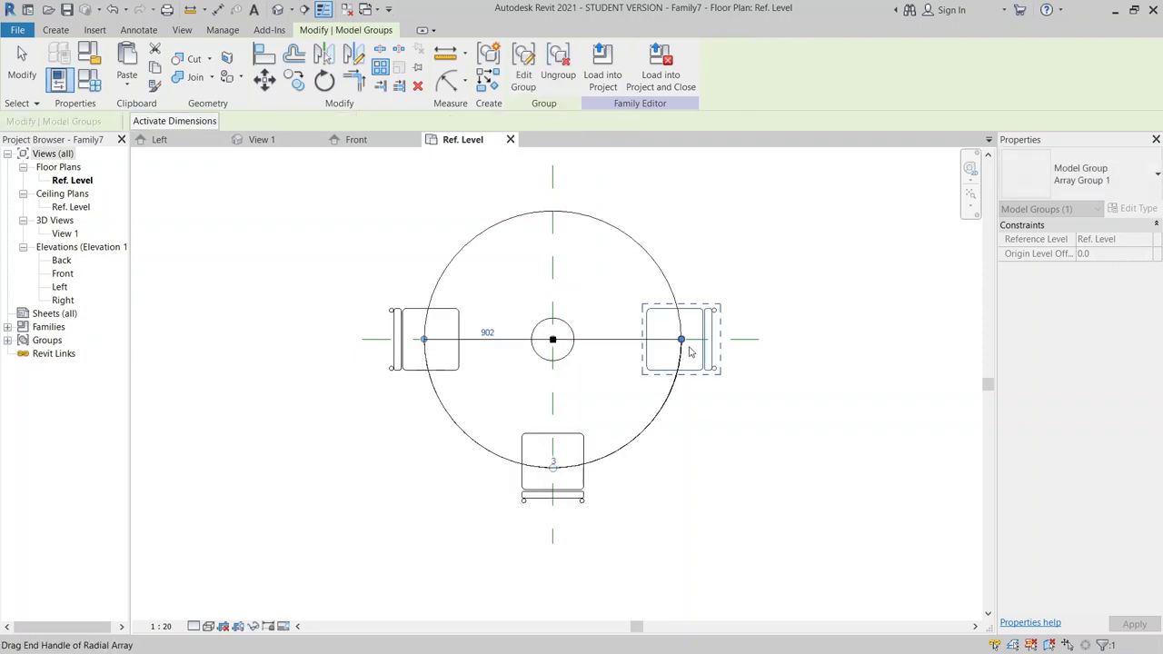
left_click_drag(681, 339, 420, 339)
scroll(572, 309, "down", 2)
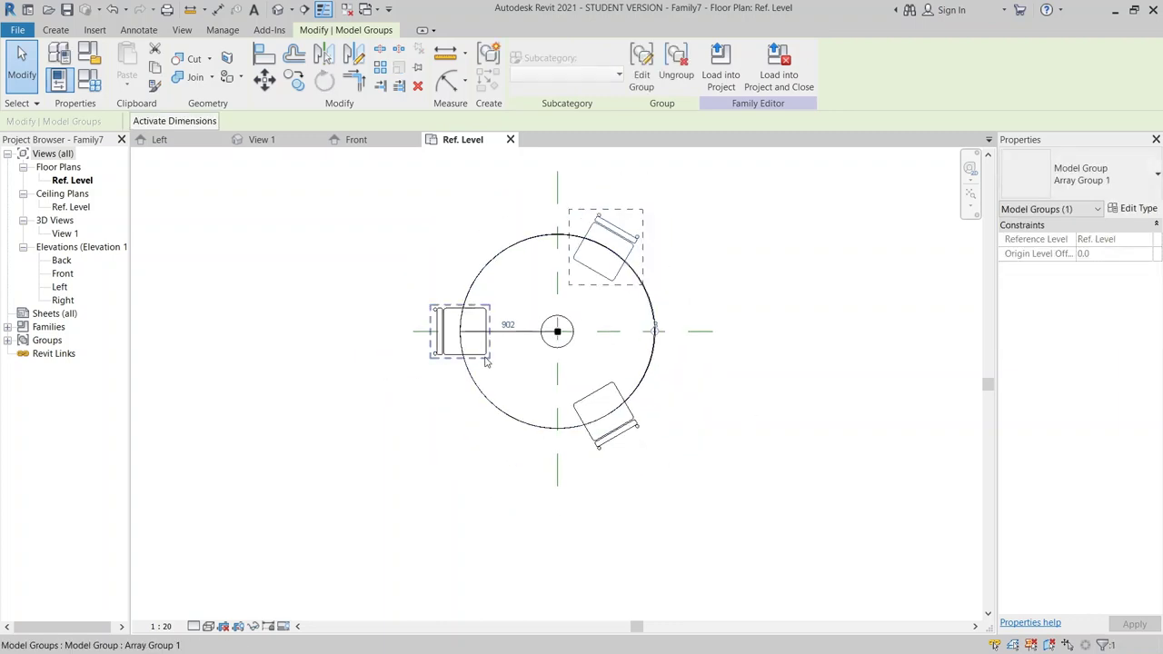
- Label the chair array's radius dimension with a new type parameter named Chair Radius
scroll(488, 356, "up", 3)
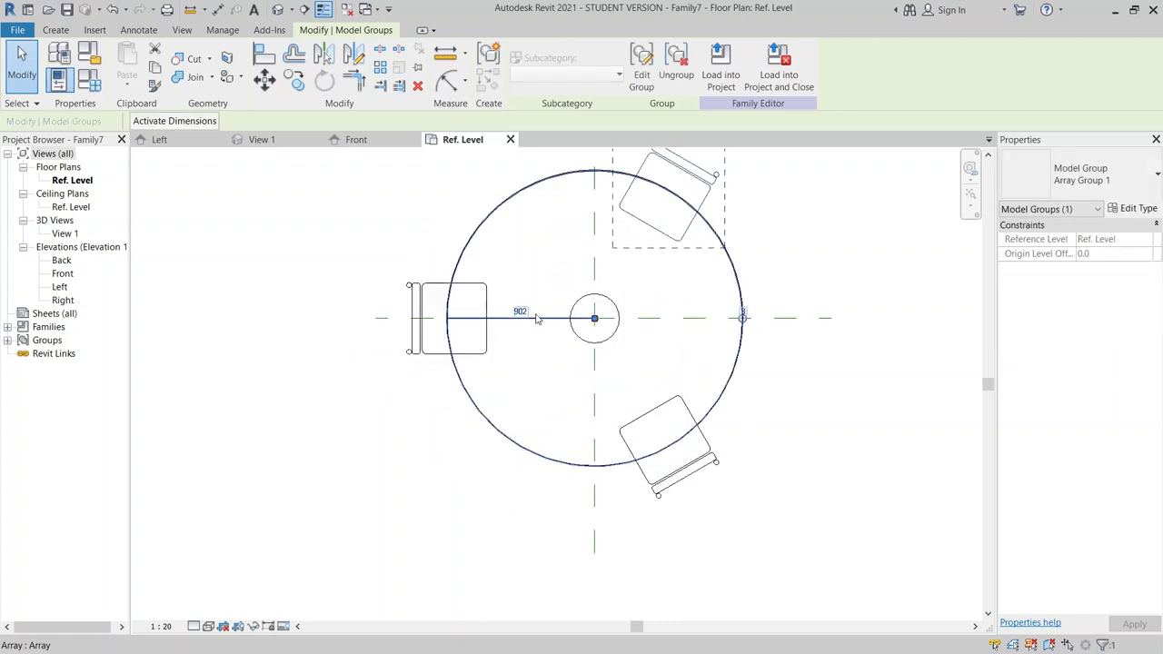
left_click(536, 318)
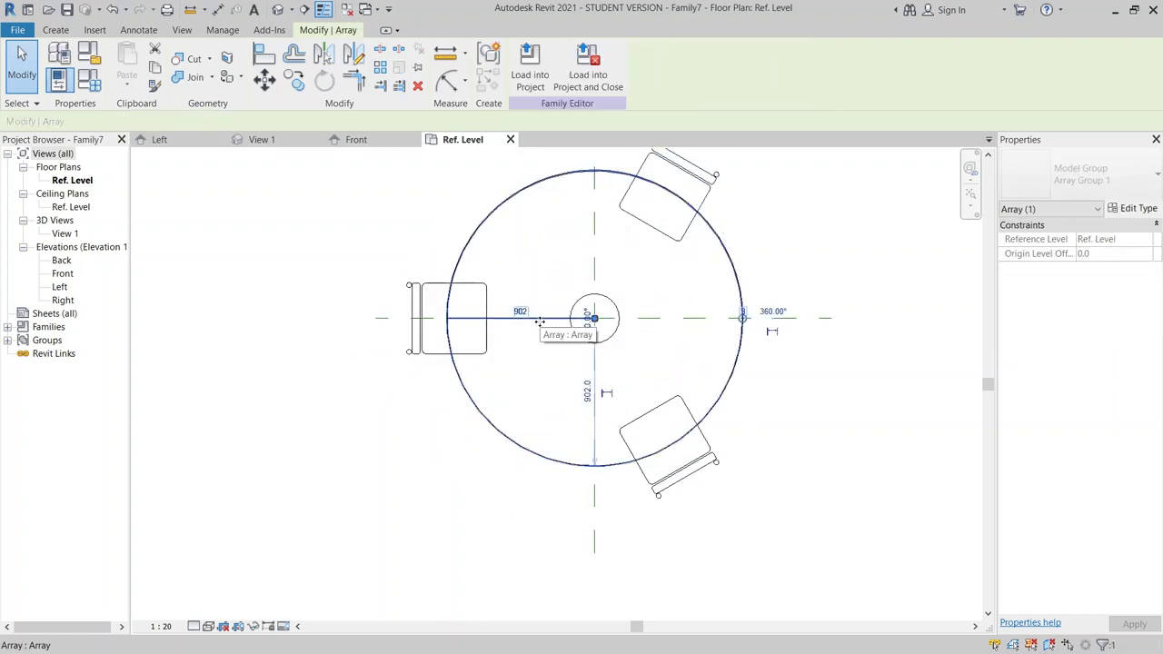
left_click(596, 399)
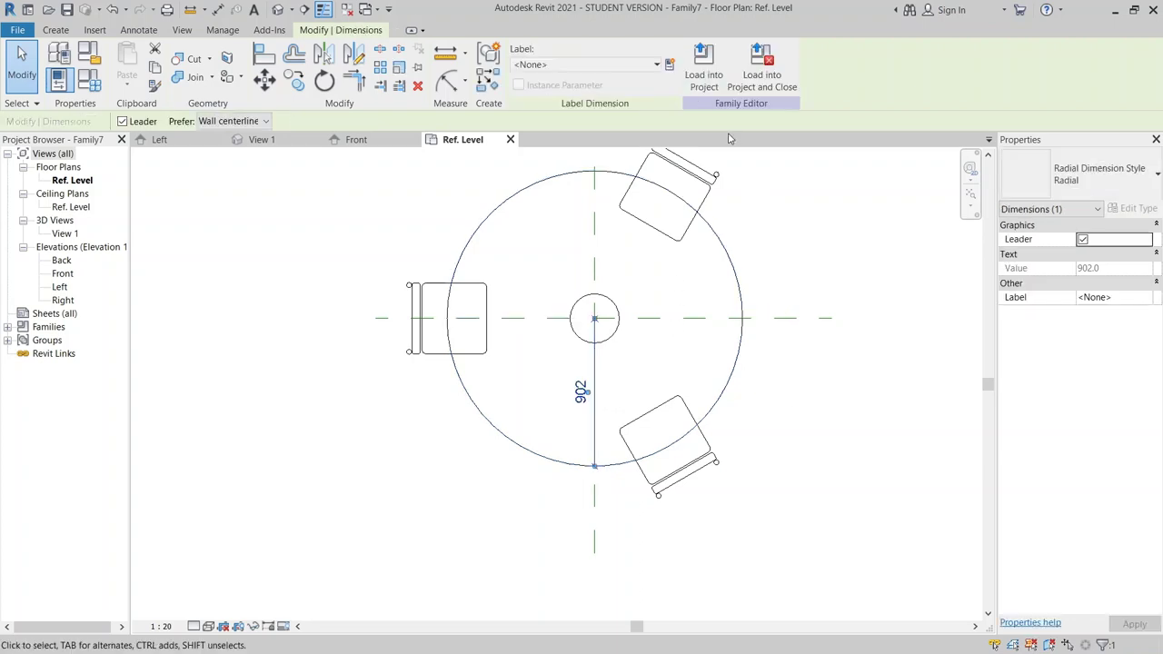
left_click(668, 64)
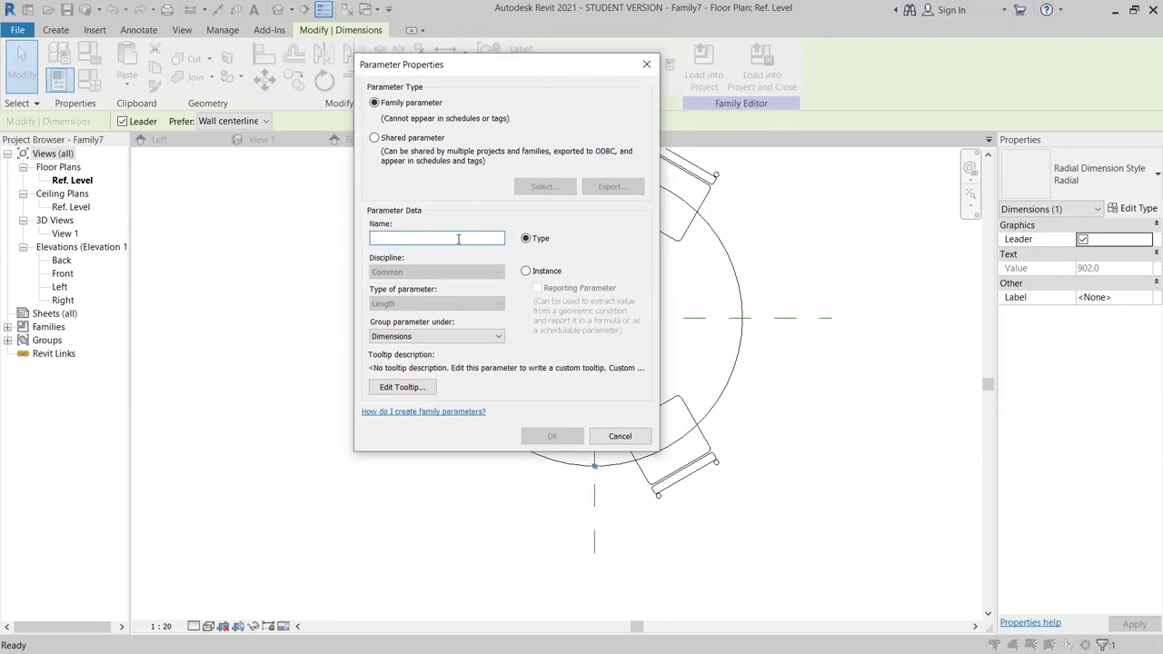
type("C")
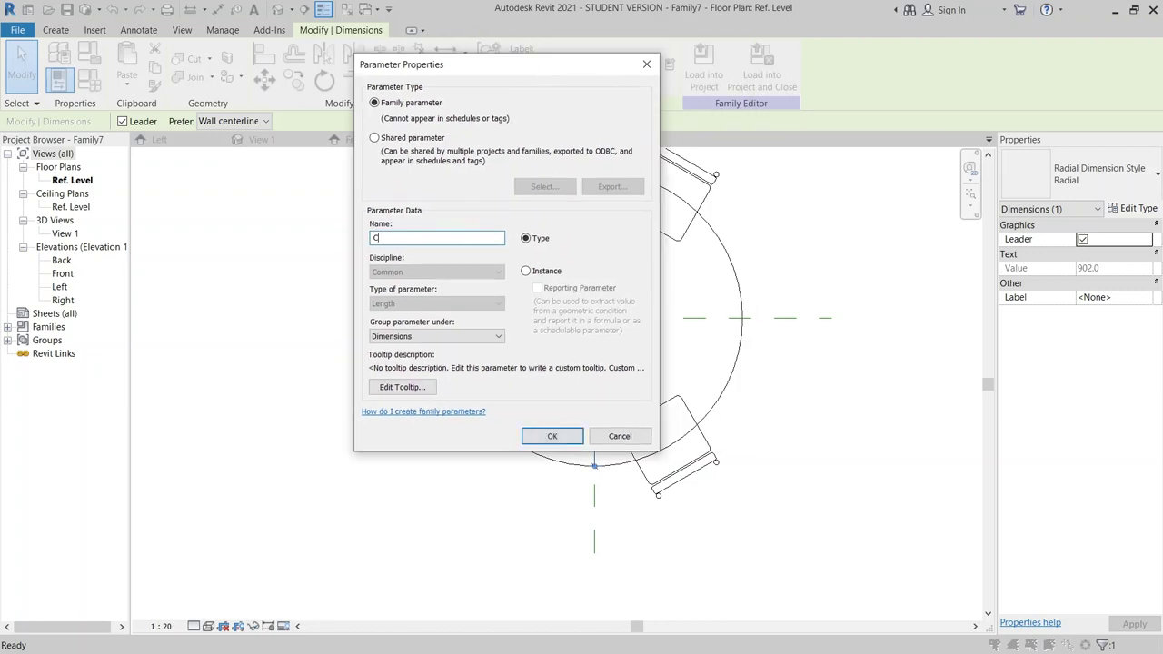
type("ahrr Radius")
key("Return")
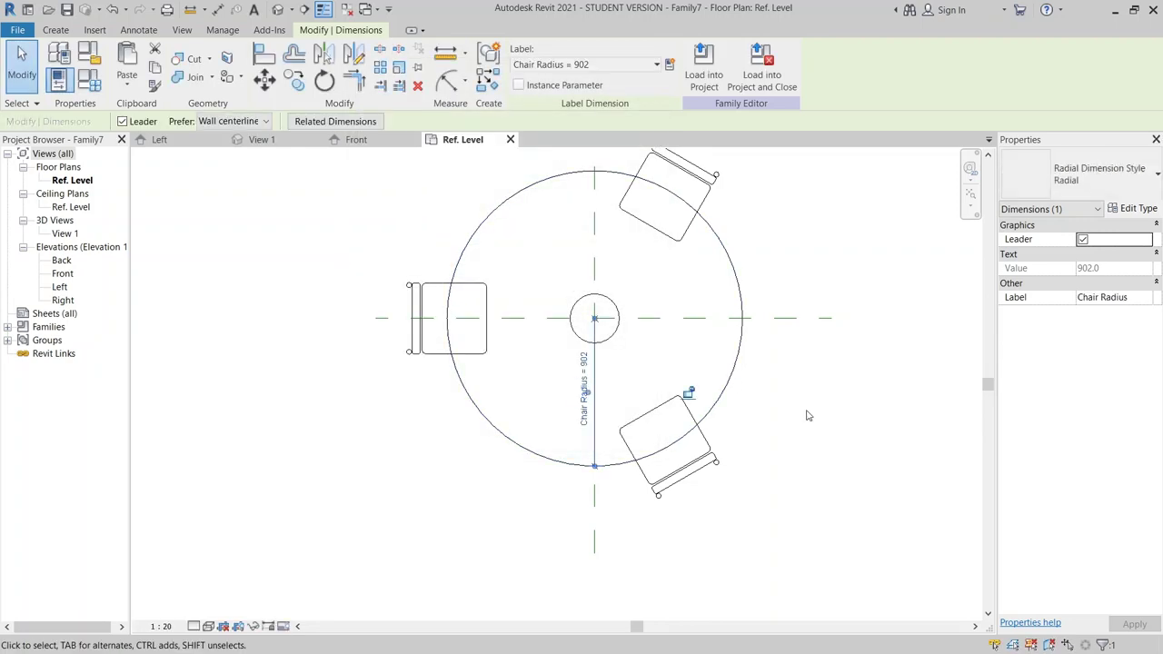
- Select a chair group in the array and adjust the array's radius to 900
middle_click_drag(806, 411, 707, 452)
left_click(737, 428)
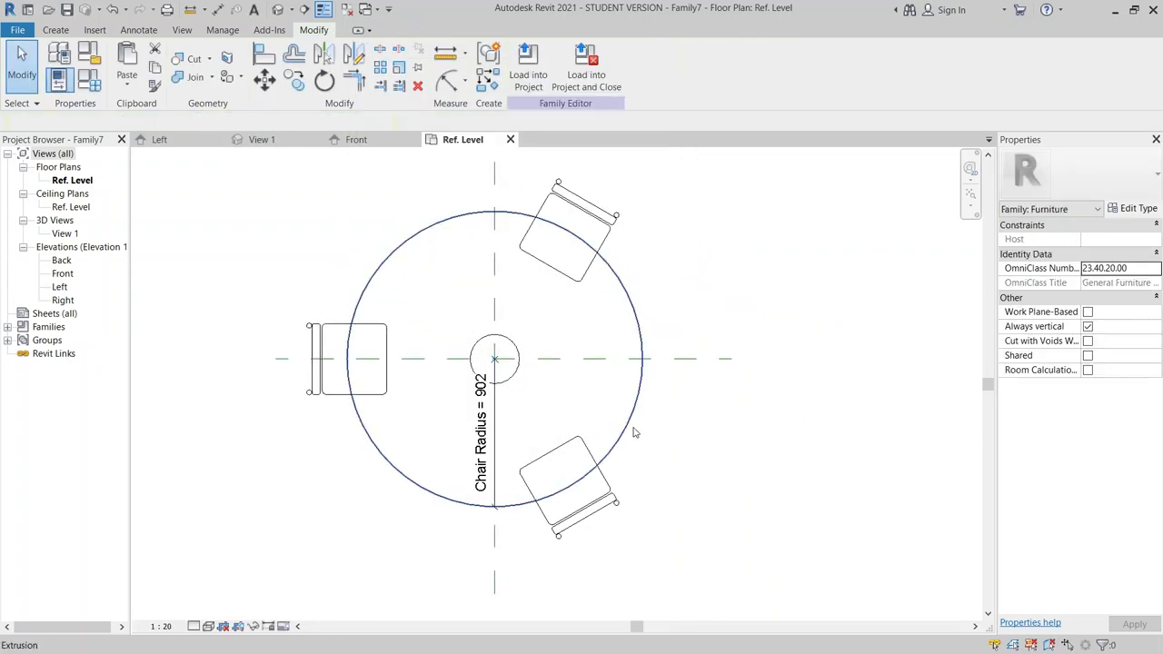
left_click(709, 440)
left_click(619, 505)
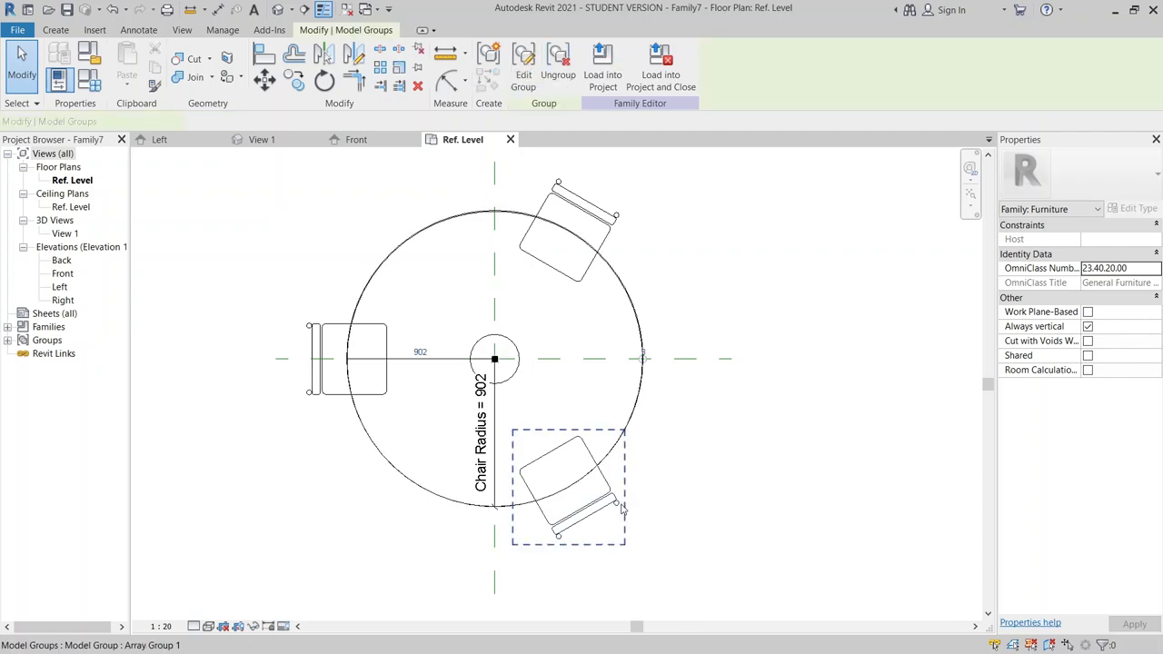
left_click_drag(645, 356, 640, 357)
left_click(644, 353)
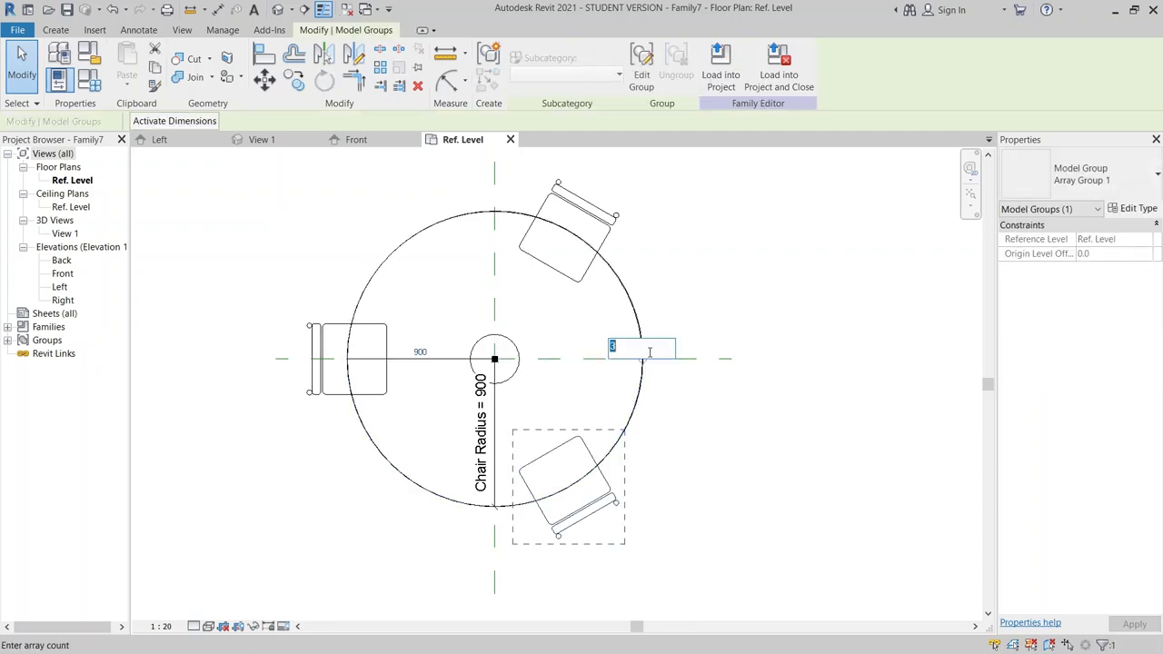
left_click(718, 419)
scroll(548, 438, "down", 2)
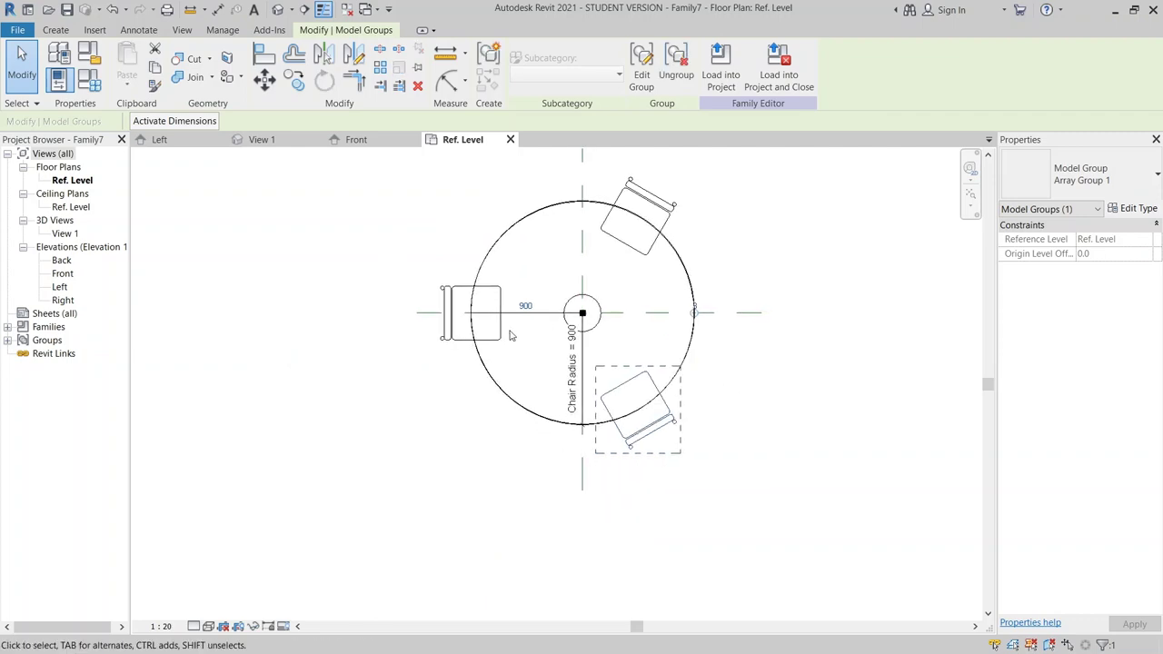
left_click(540, 318)
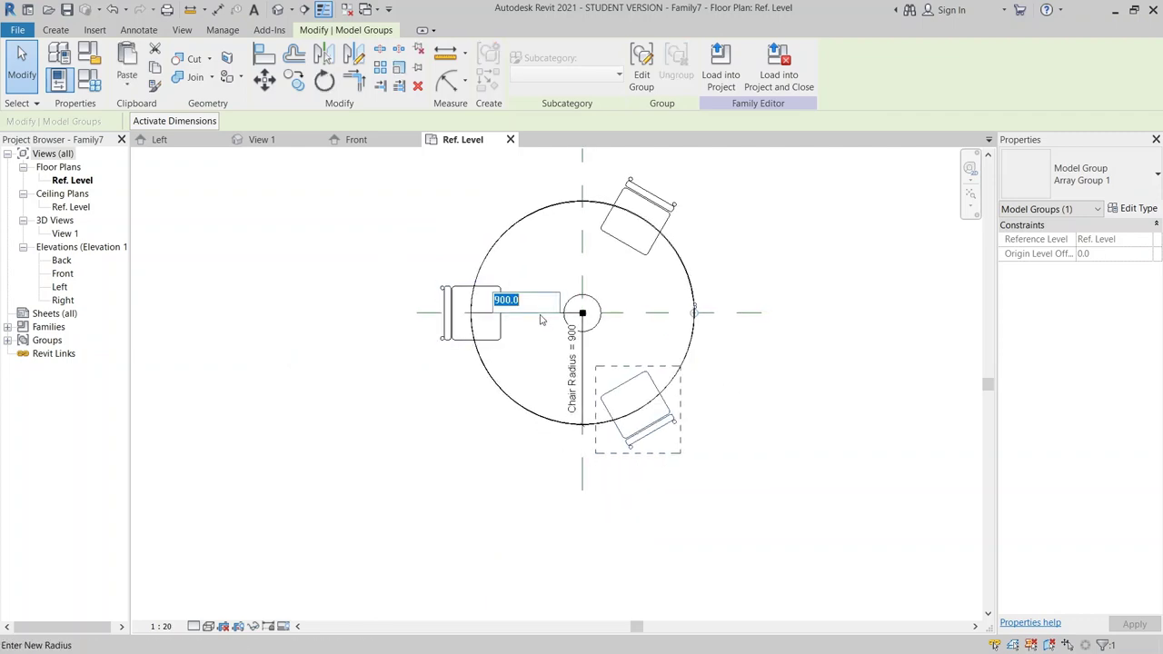
key("Escape")
key("Escape")
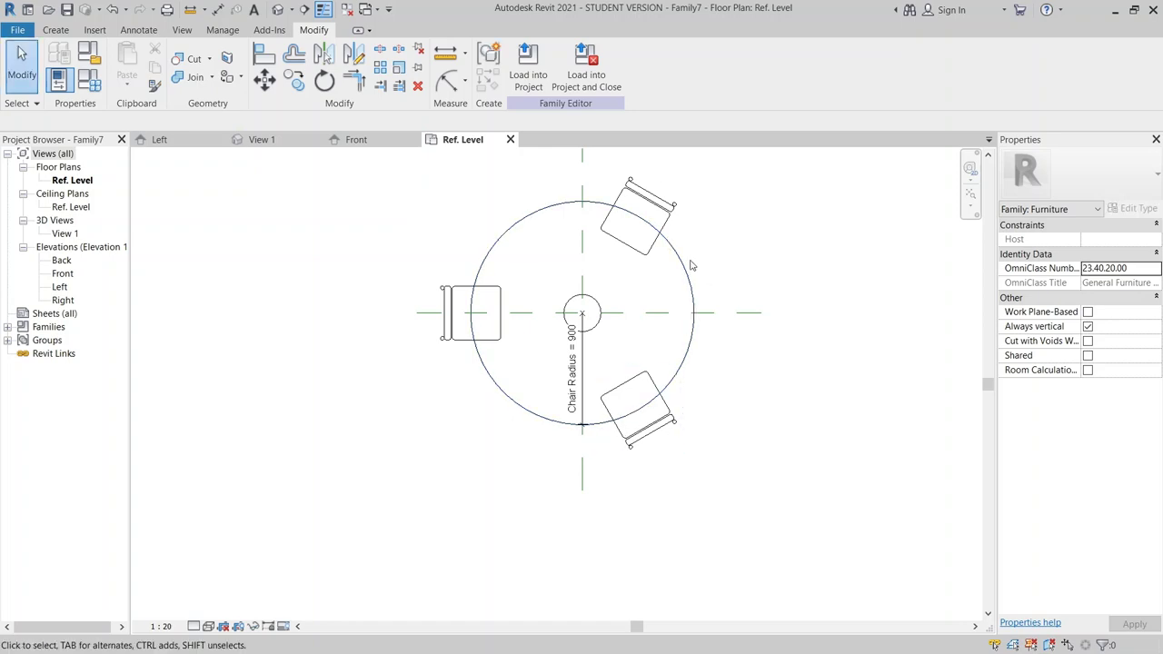
- Set Table Radius to 700 in the family types and apply it
left_click(479, 280)
middle_click_drag(195, 208, 273, 223)
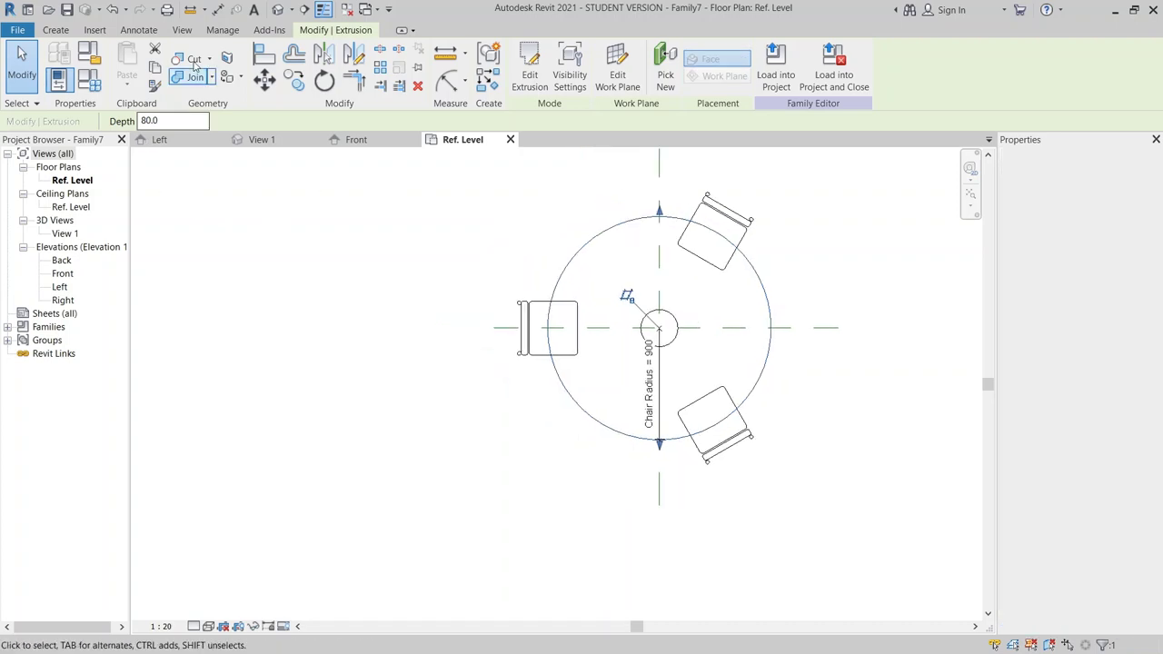
left_click(90, 57)
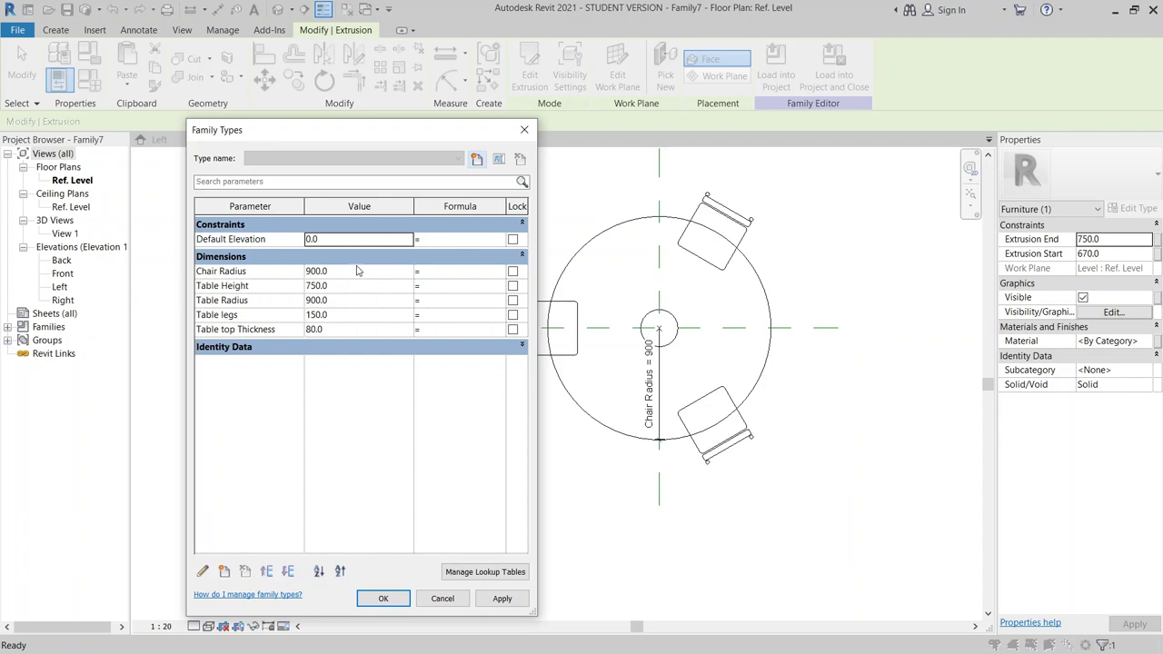
left_click_drag(345, 130, 293, 126)
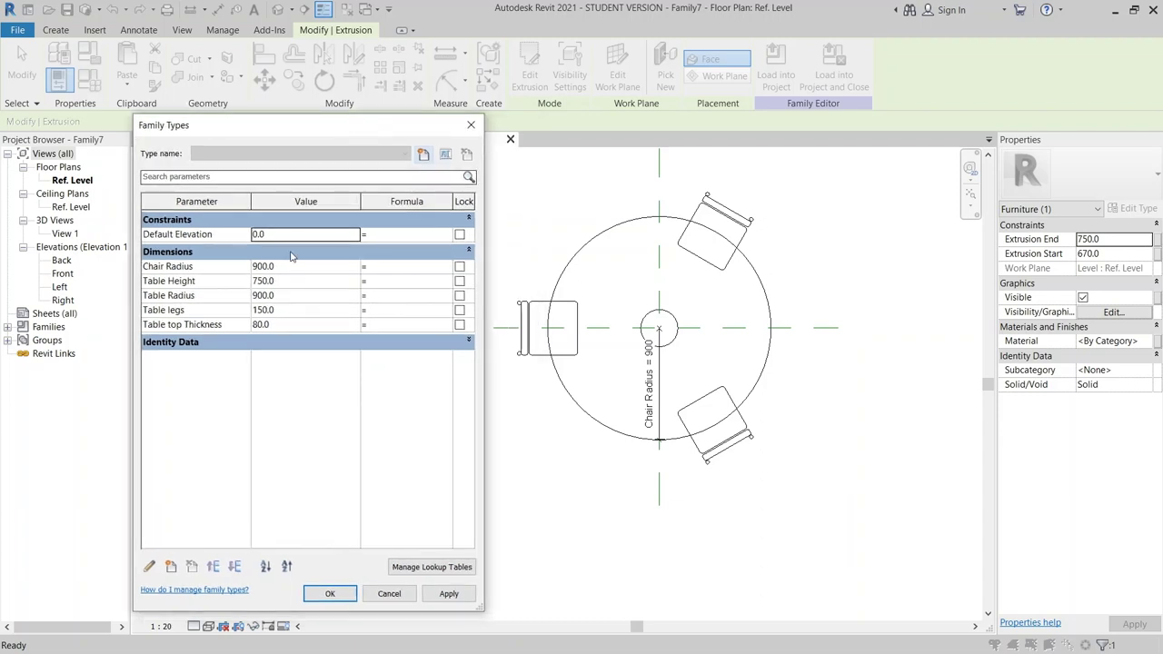
left_click(288, 296)
key("Tab")
left_click(449, 593)
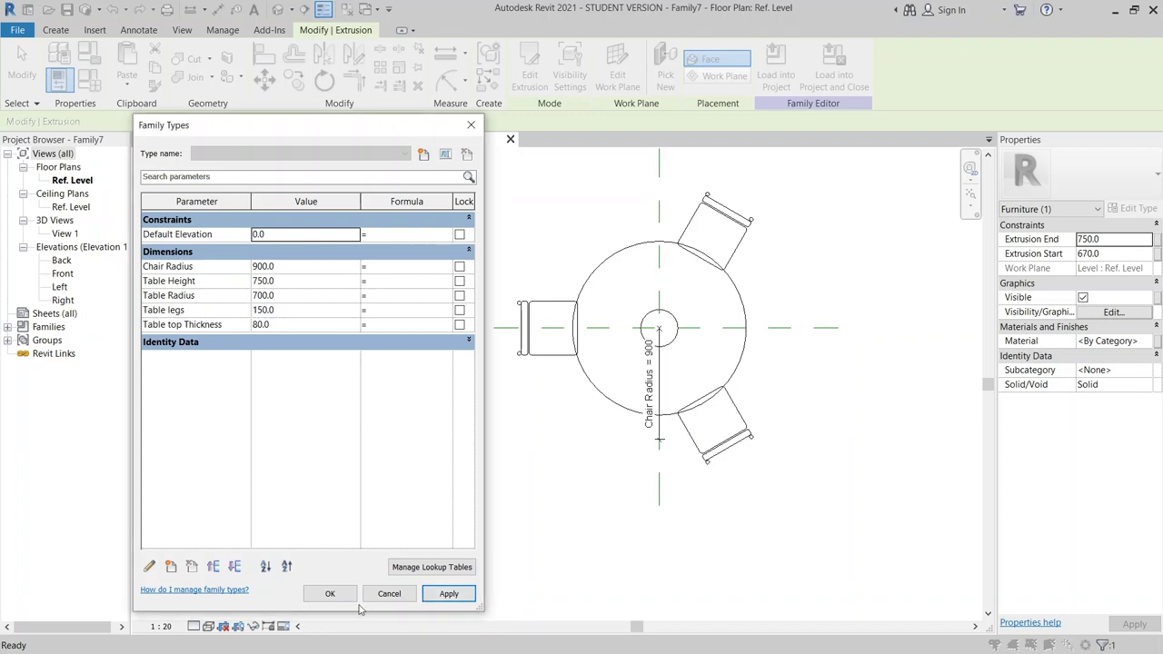
left_click(330, 594)
- Label the chair array's item count with a new type parameter named Array Chair
left_click(631, 435)
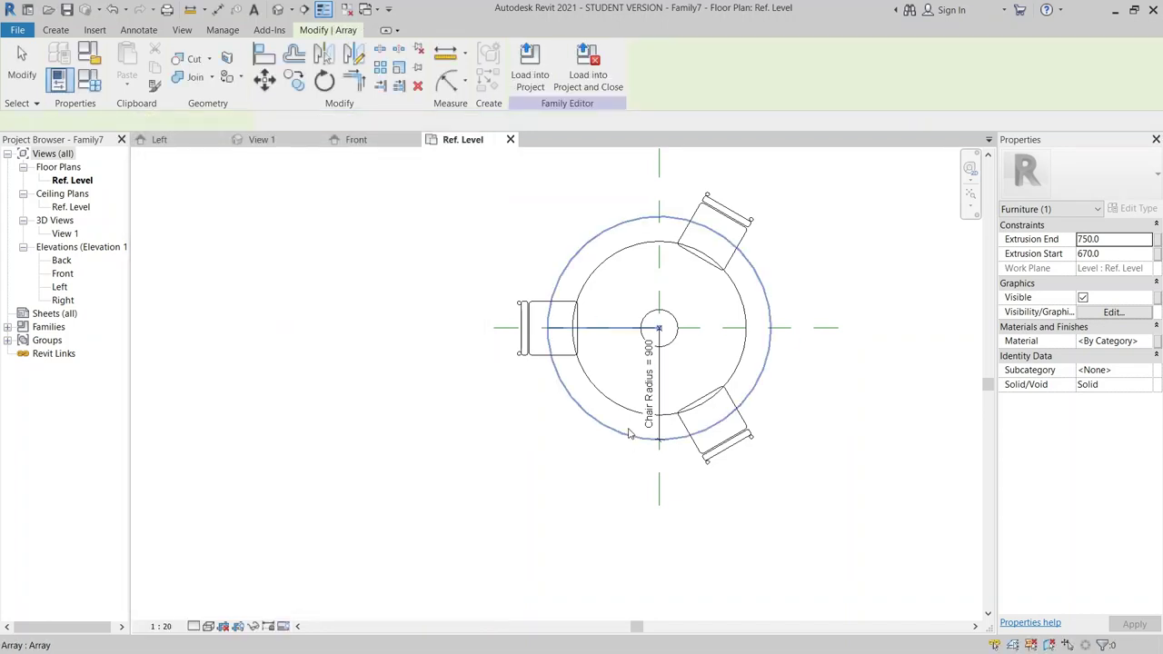
scroll(718, 413, "up", 2)
middle_click_drag(719, 412, 751, 510)
middle_click_drag(457, 241, 468, 283)
middle_click_drag(824, 362, 797, 314)
scroll(727, 315, "up", 1)
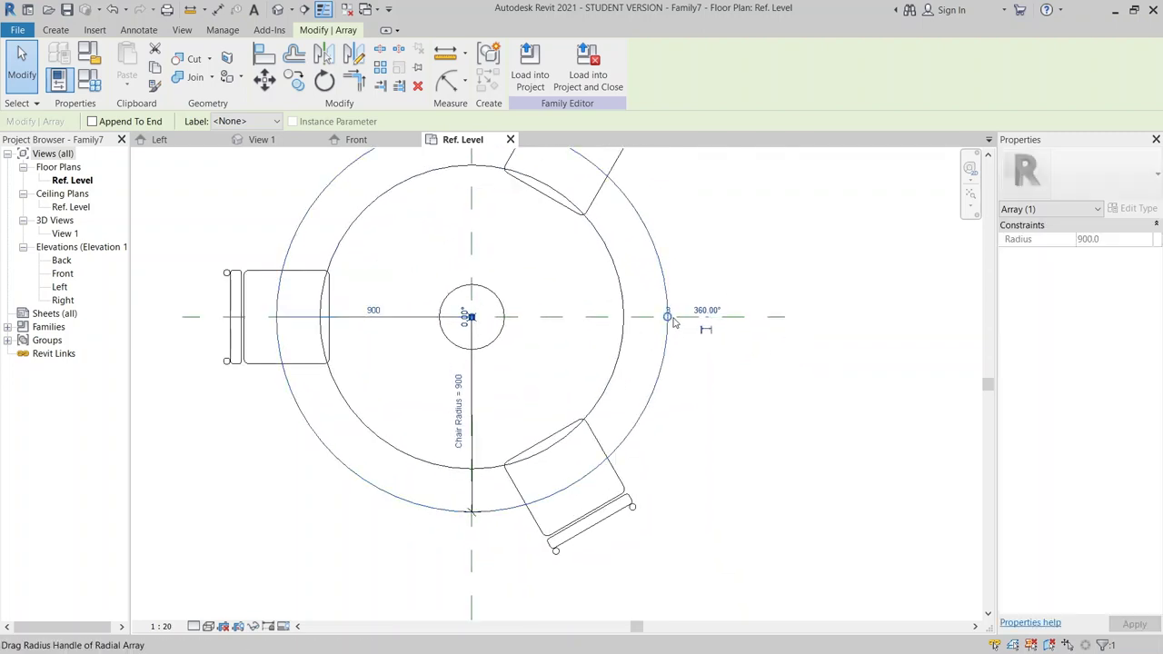
middle_click_drag(254, 228, 315, 284)
left_click(730, 366)
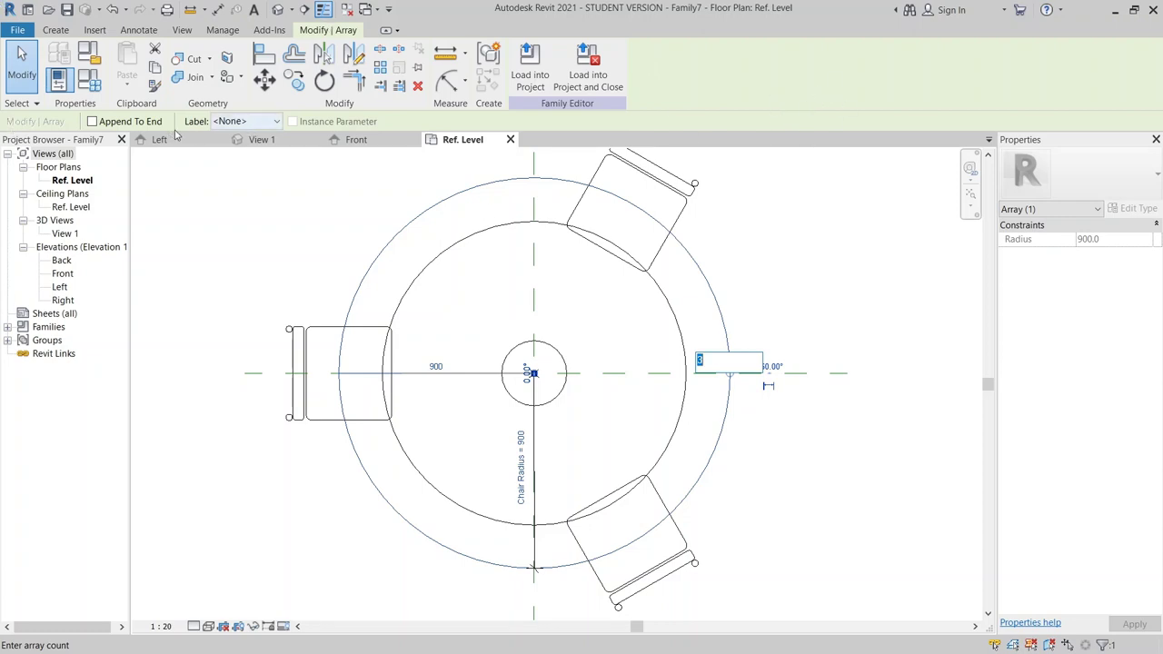
left_click(270, 122)
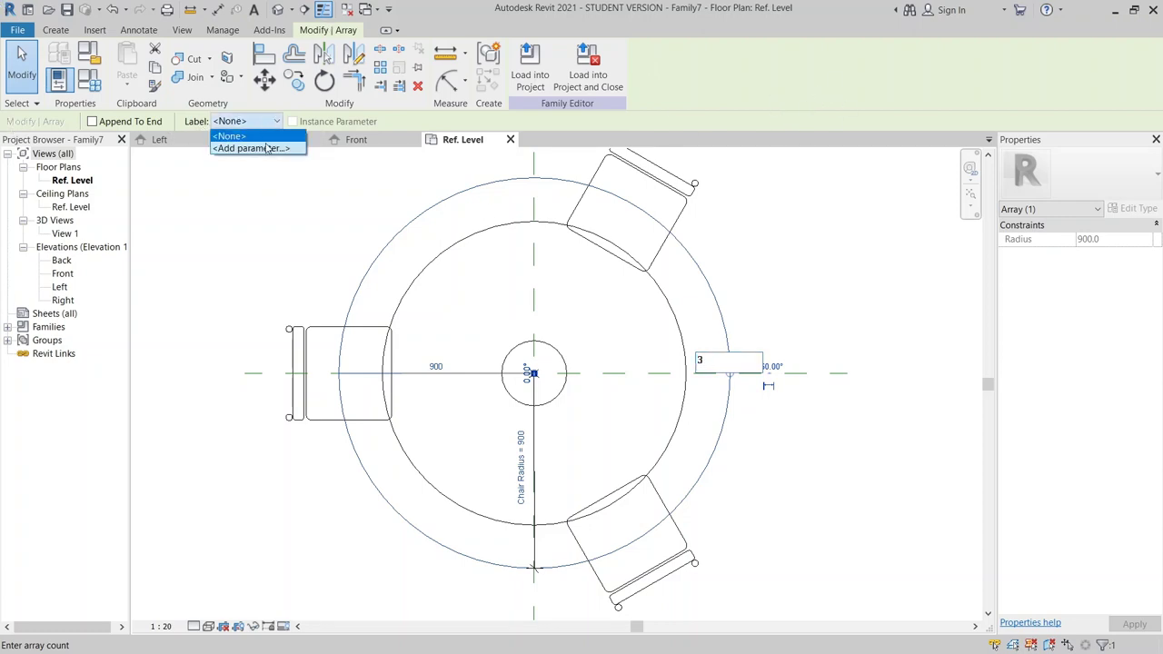
left_click(269, 148)
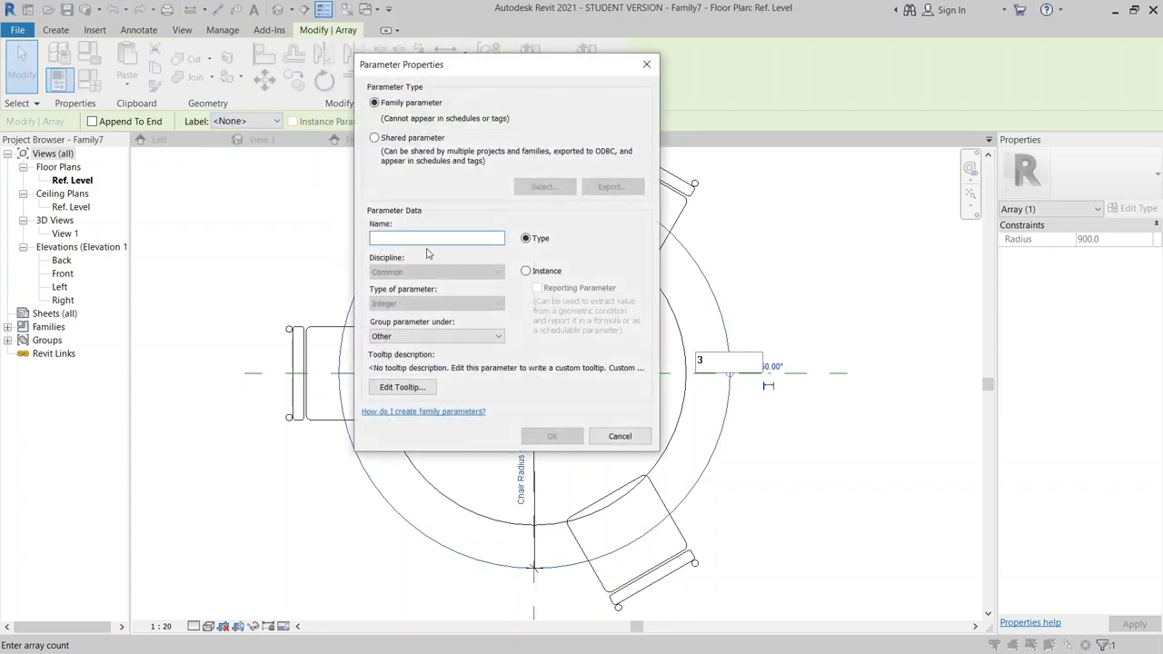
type("Araa")
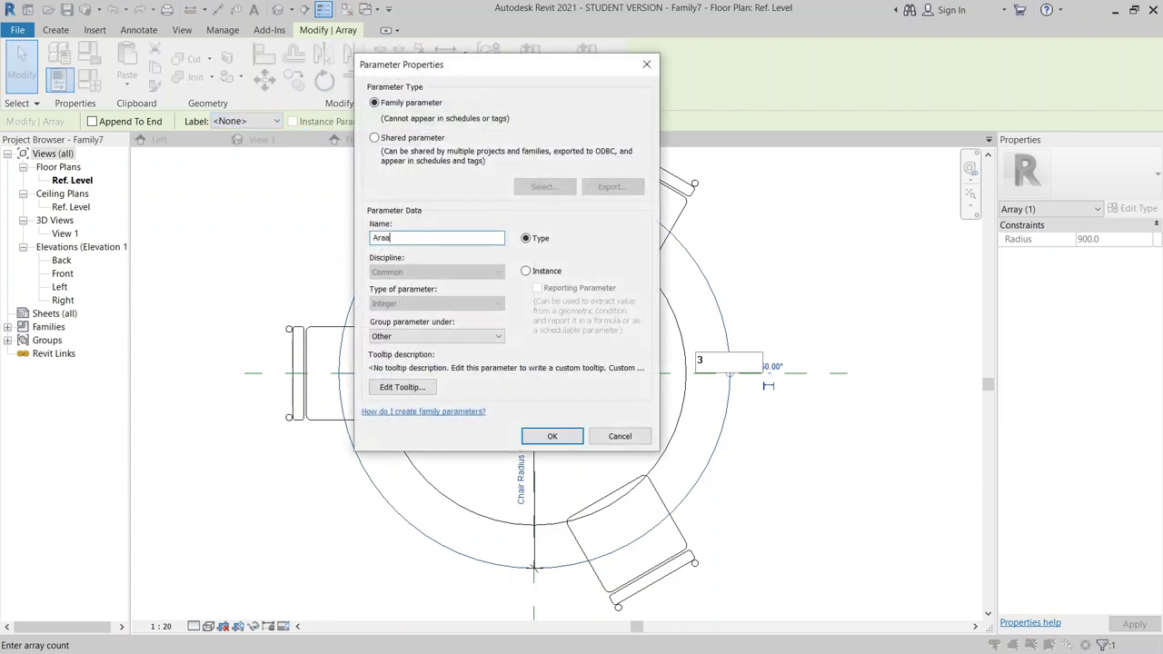
type("y Chair")
key("Return")
middle_click_drag(583, 208, 653, 189)
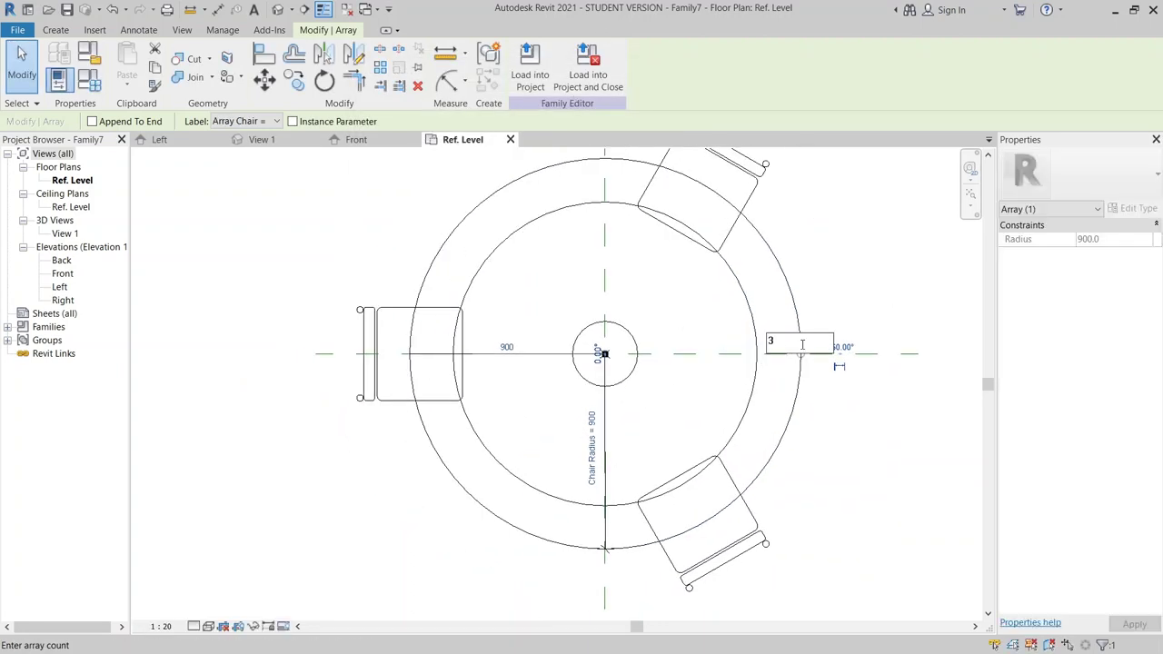
key("Return")
left_click(851, 254)
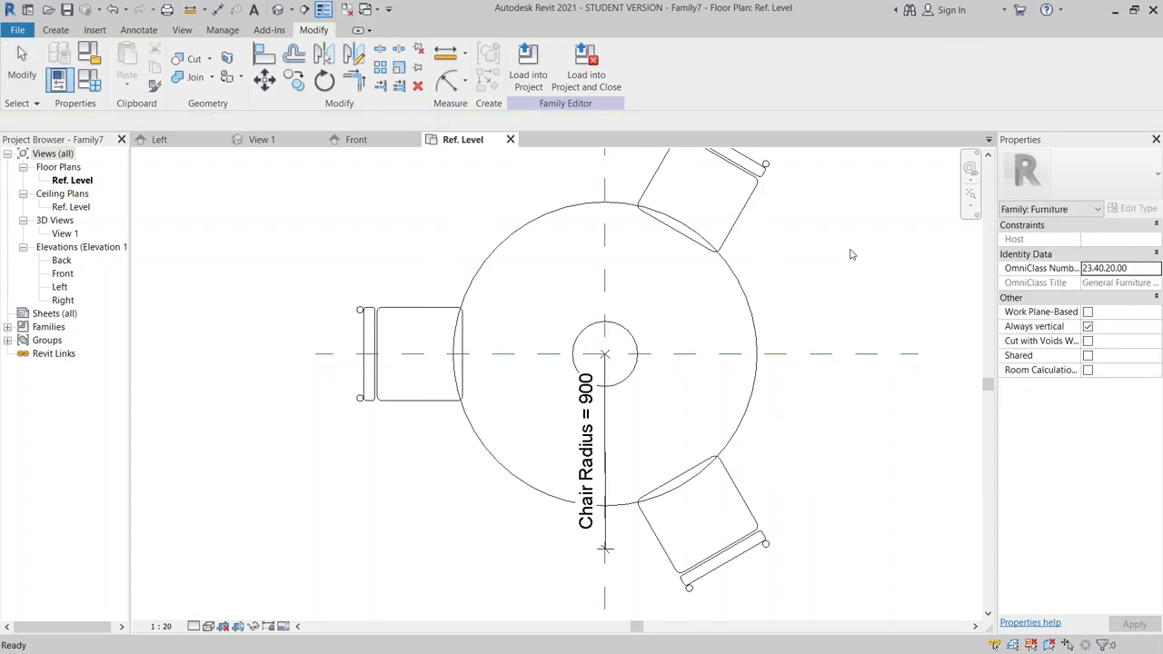
scroll(834, 245, "down", 4)
middle_click_drag(834, 247, 751, 341)
scroll(640, 332, "up", 3)
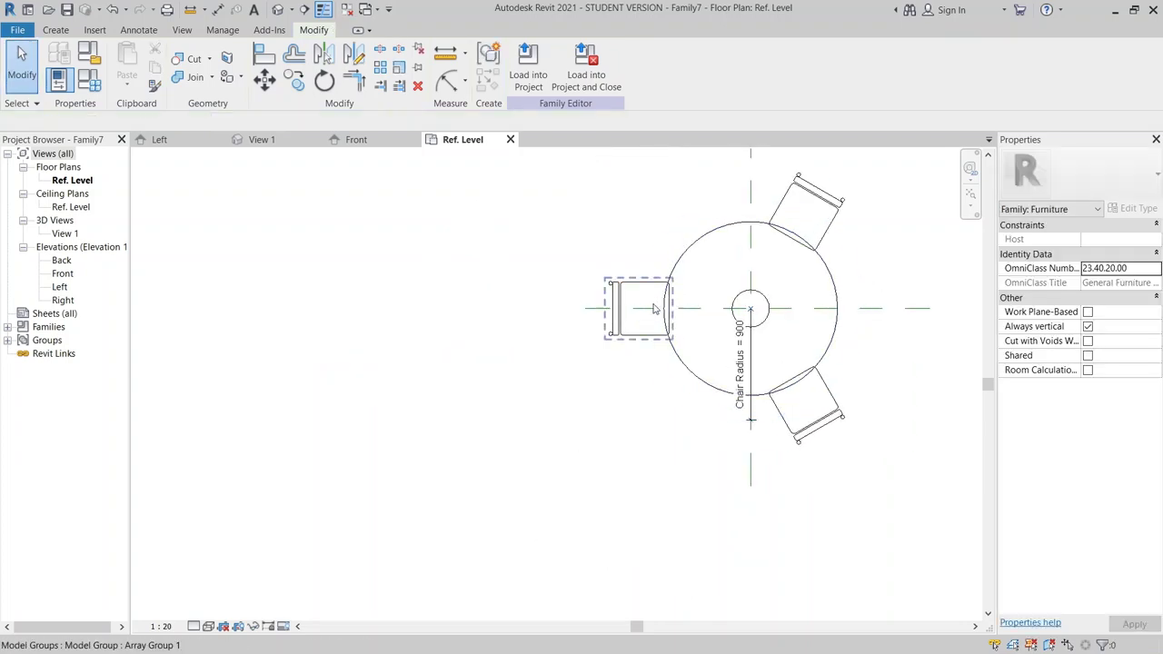
middle_click_drag(640, 323, 589, 320)
scroll(580, 323, "up", 1)
middle_click_drag(457, 322, 547, 386)
scroll(539, 333, "down", 2)
scroll(648, 422, "up", 1)
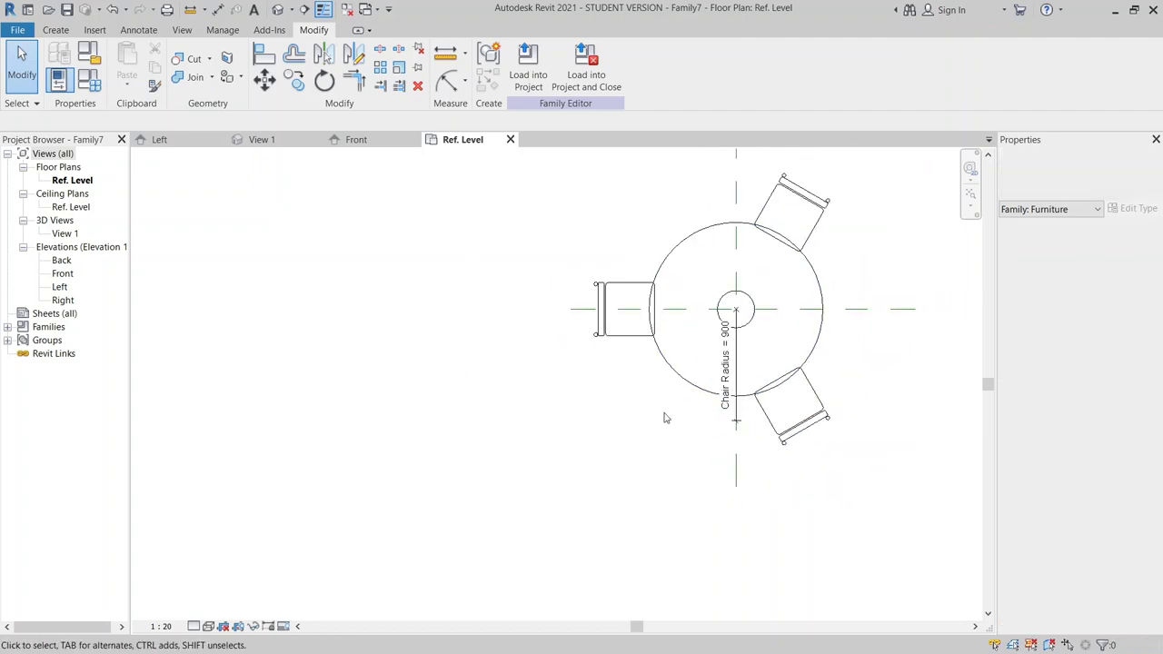
middle_click_drag(664, 411, 549, 446)
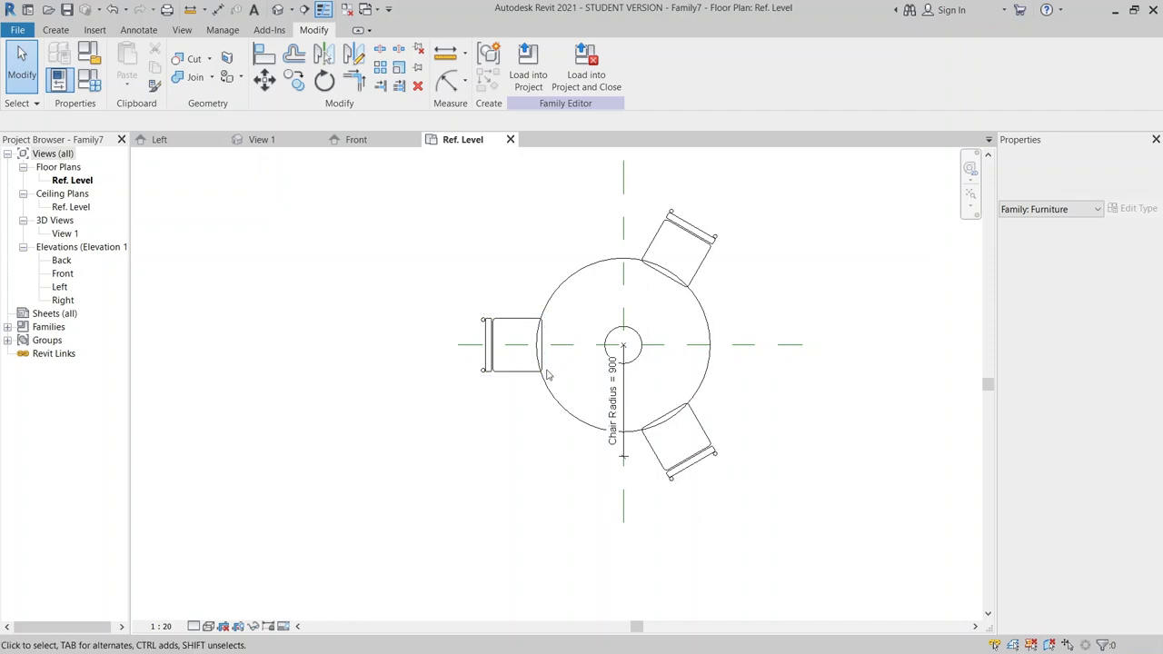
middle_click_drag(547, 371, 588, 349)
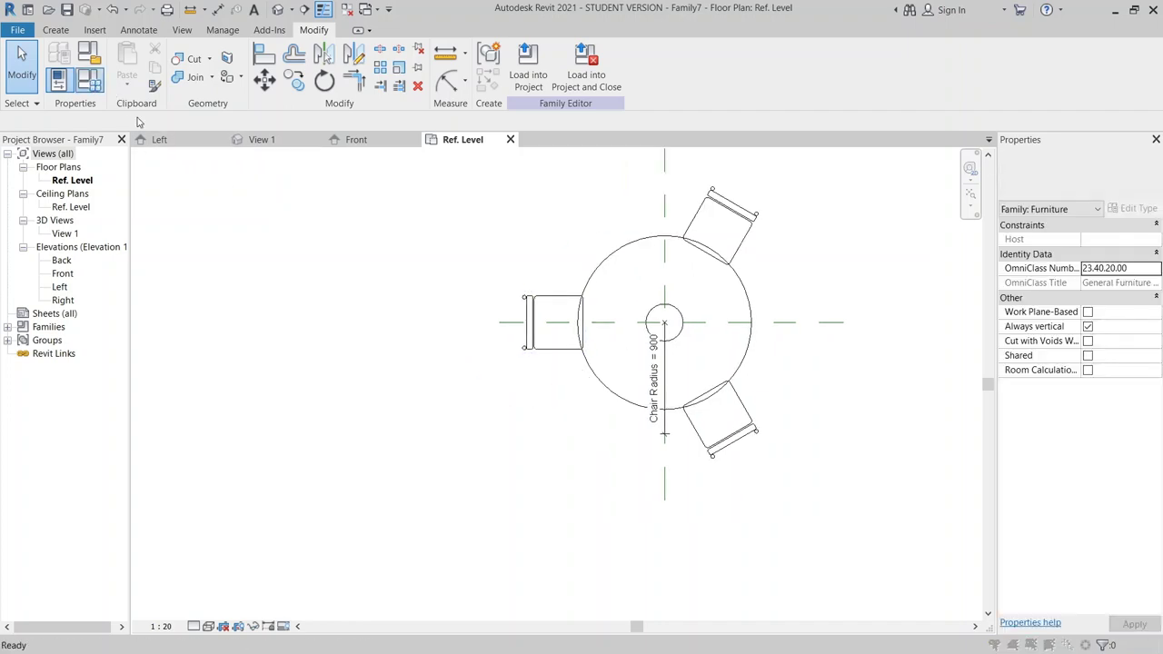
- Give Table Height the formula Chair Radius - 100 in the family types and apply it
left_click(90, 82)
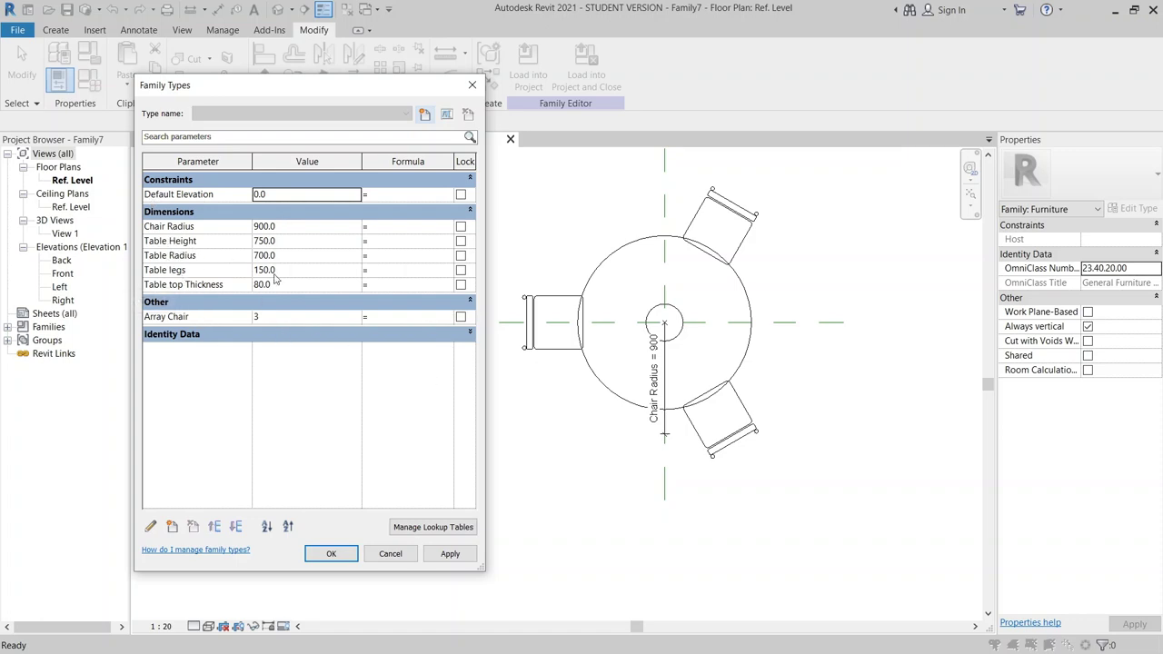
left_click(211, 229)
key("ctrl+c")
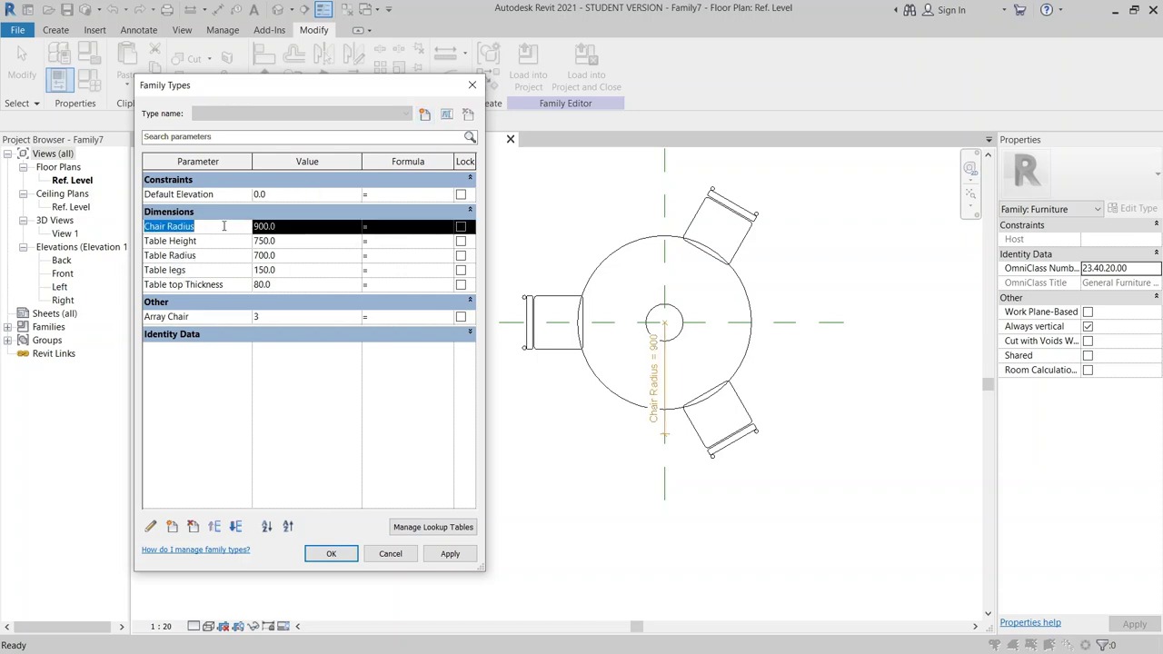
left_click(393, 241)
key("ctrl+v")
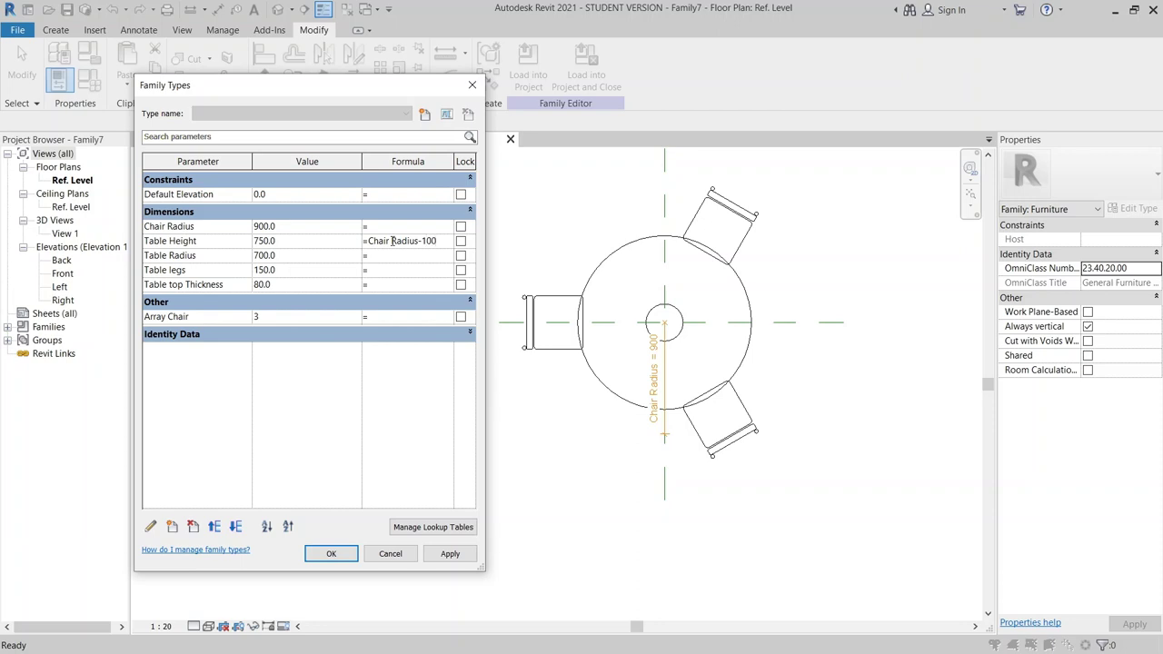
type("-100")
left_click(448, 554)
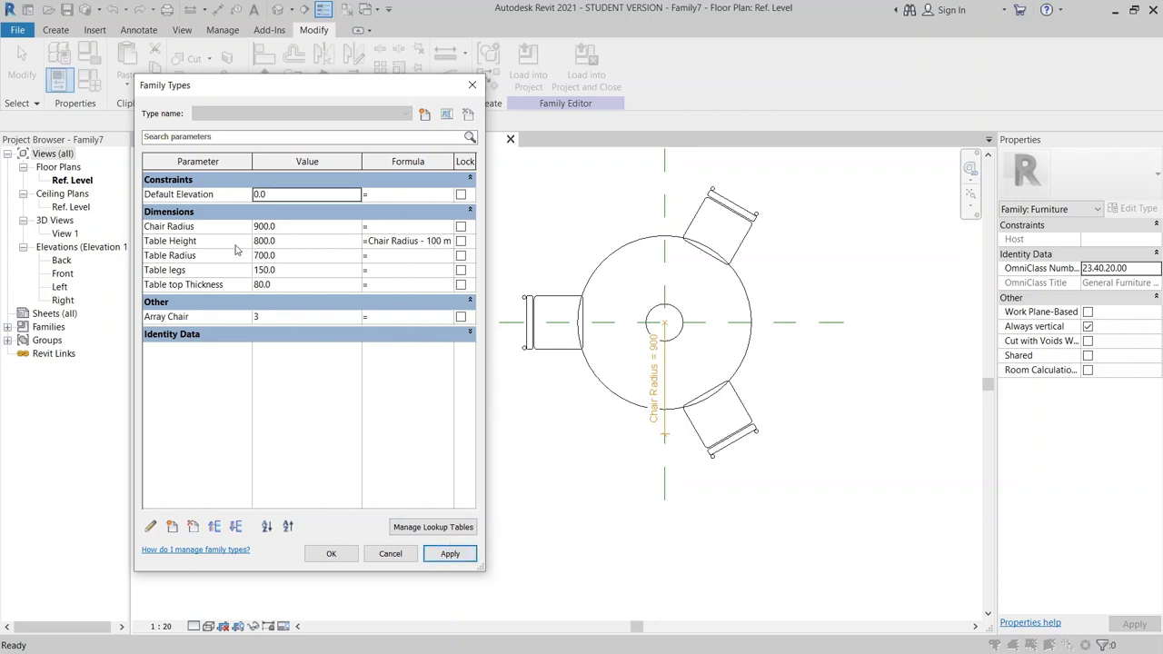
- Set Chair Radius to 800 and apply it to the chair array
left_click(311, 226)
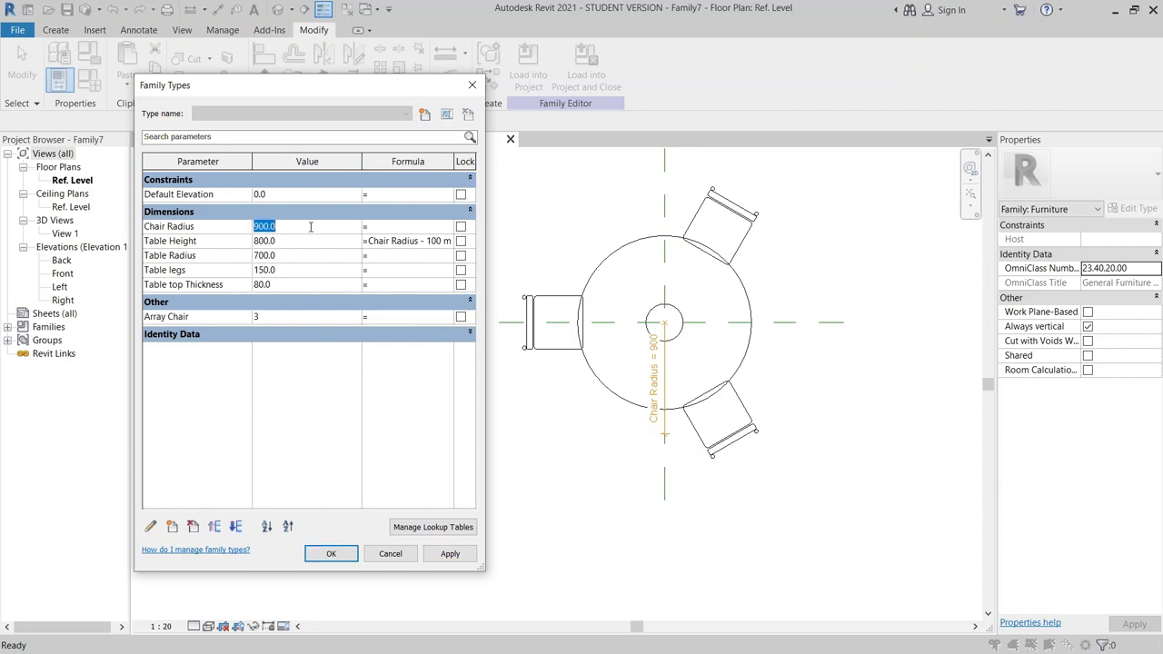
type("800")
left_click(450, 553)
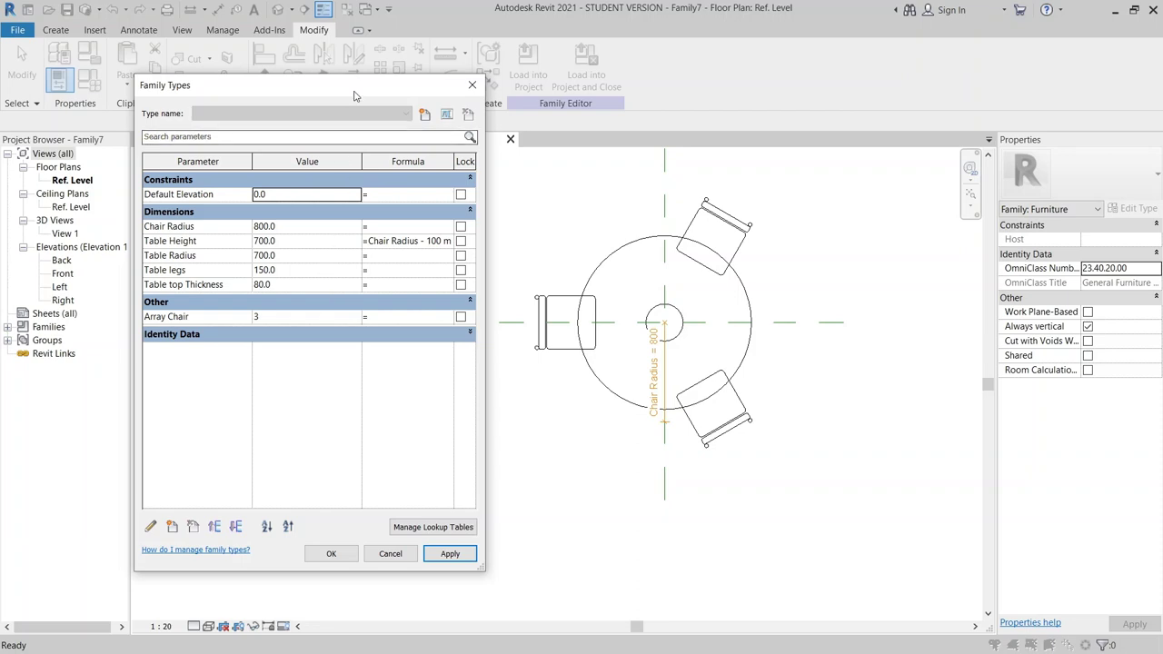
- Set Array Chair to 8 and Chair Radius to 1000, and apply both values
left_click_drag(300, 84, 272, 73)
left_click(246, 306)
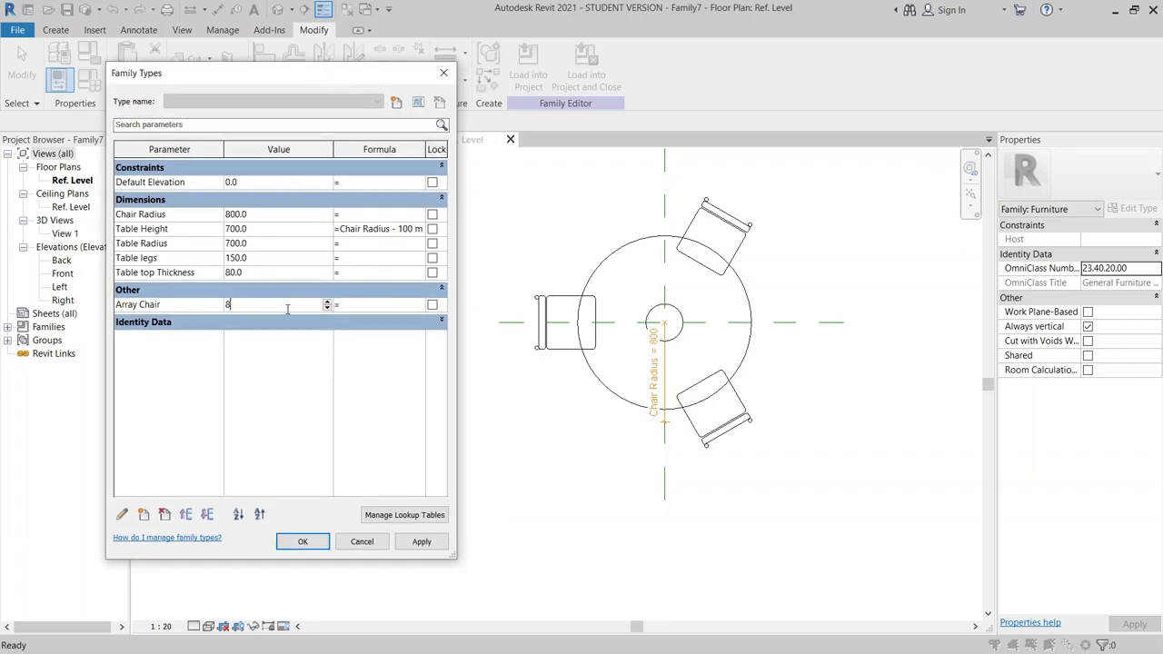
left_click(279, 215)
type("1000")
left_click(429, 543)
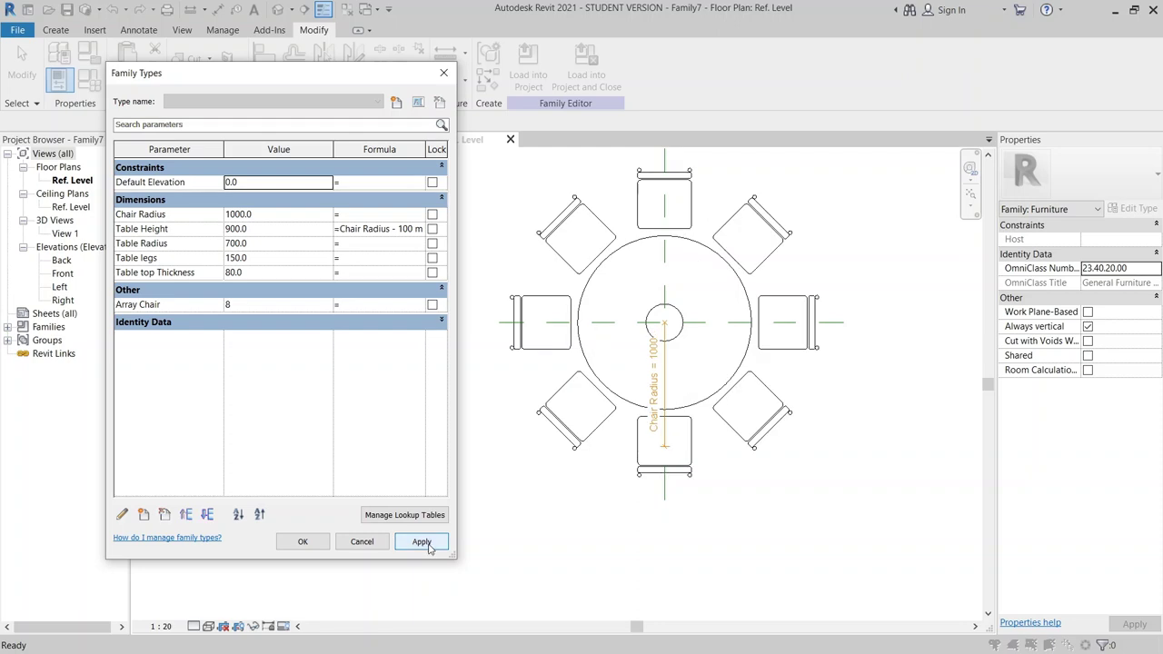
- Change the Table Height formula to Chair Radius + 100 mm and apply it
left_click(396, 229)
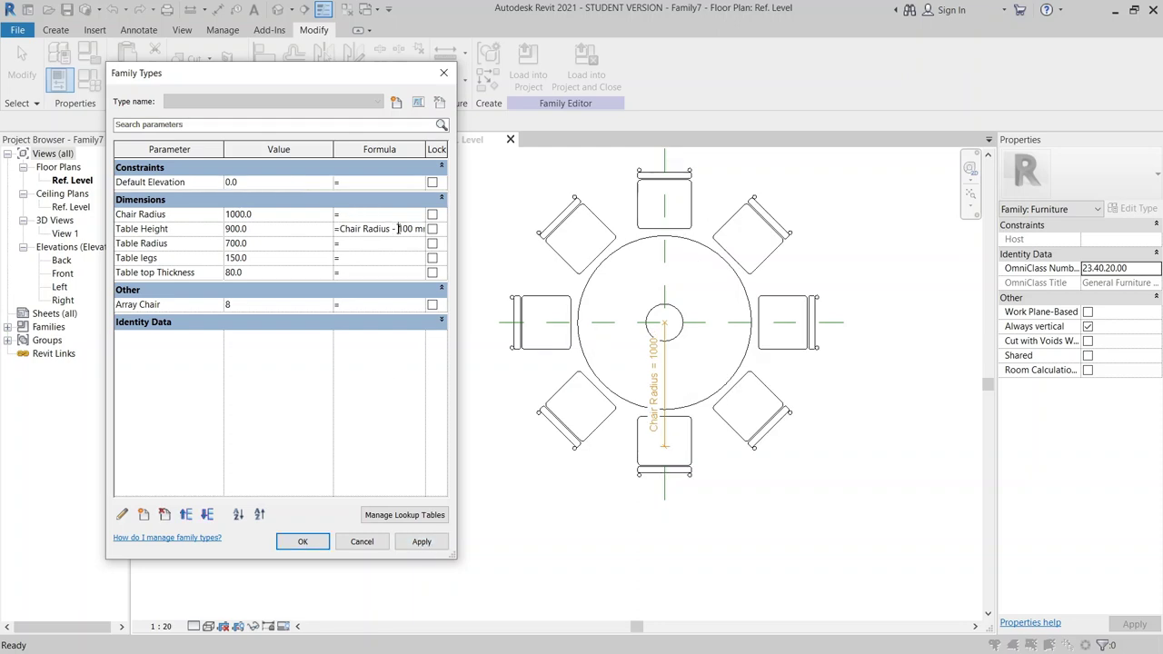
key("BackSpace")
type("+")
left_click(421, 542)
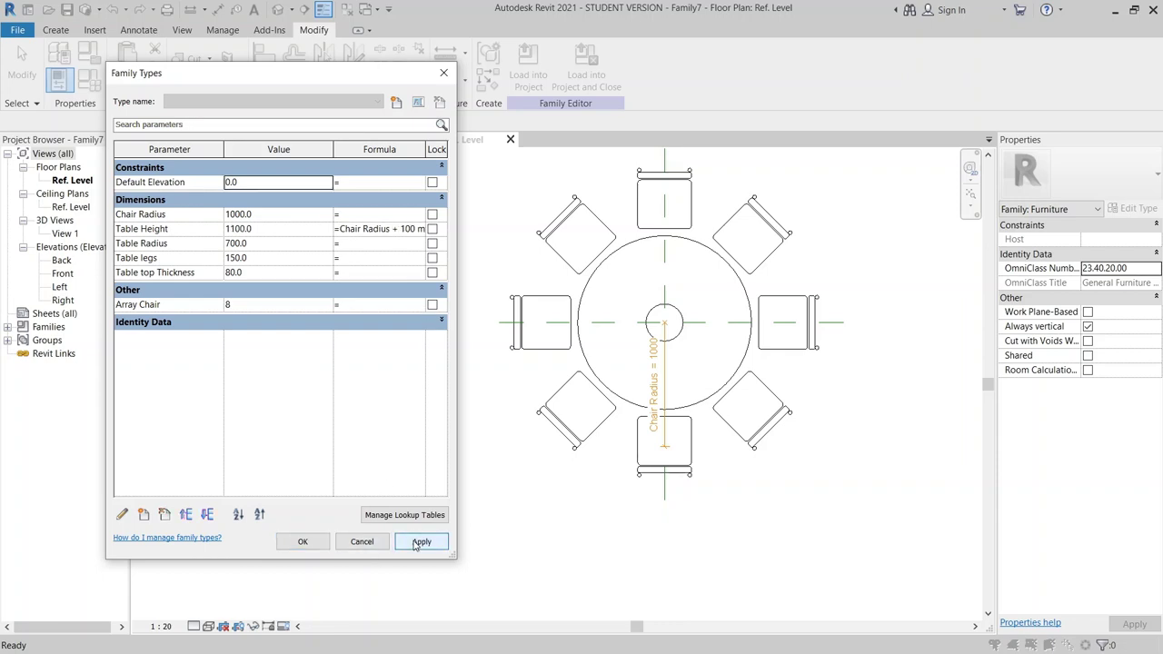
- Set Chair Radius to 900 in the family types and apply it
left_click(263, 306)
left_click(278, 218)
left_click(278, 228)
left_click(278, 215)
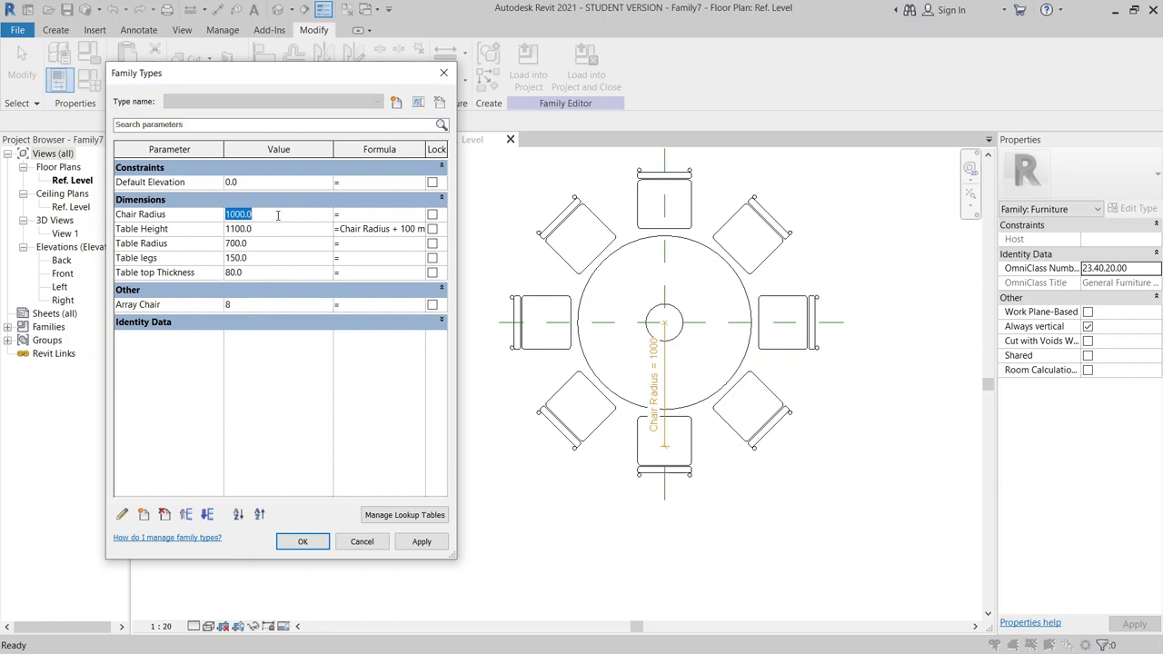
type("900")
left_click(424, 542)
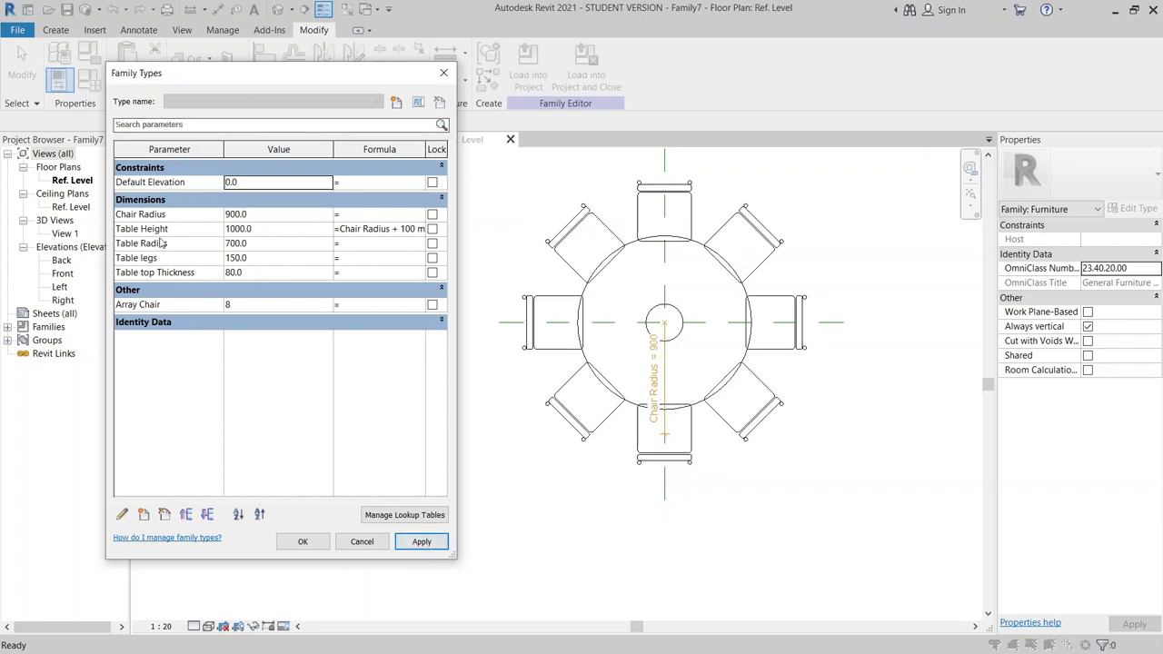
- Copy the Table Height formula to Table Radius and clear it from Table Height
left_click(241, 229)
left_click_drag(263, 227, 159, 229)
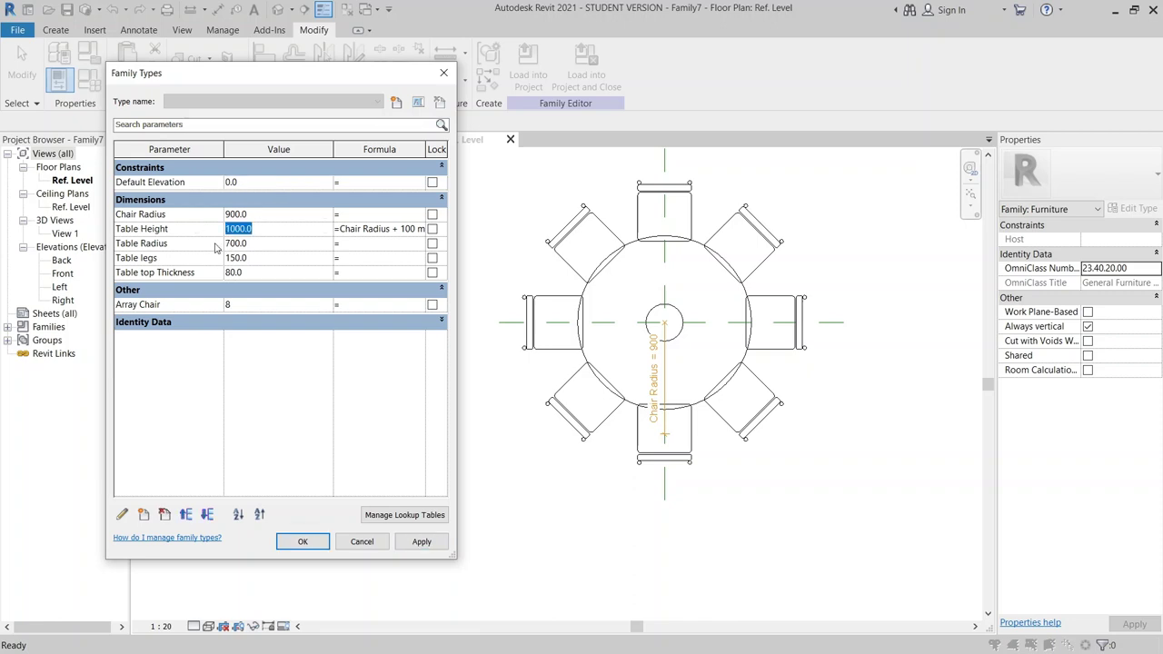
left_click(342, 232)
left_click_drag(343, 231, 478, 228)
key("ctrl+c")
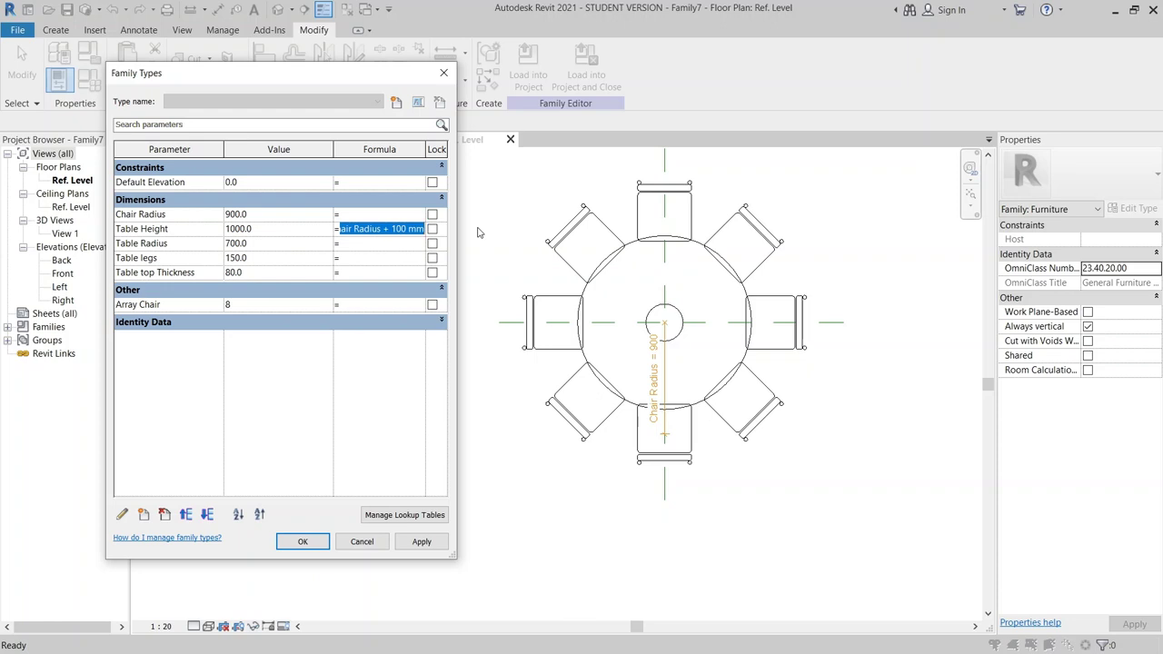
left_click(352, 244)
key("ctrl+v")
left_click(344, 230)
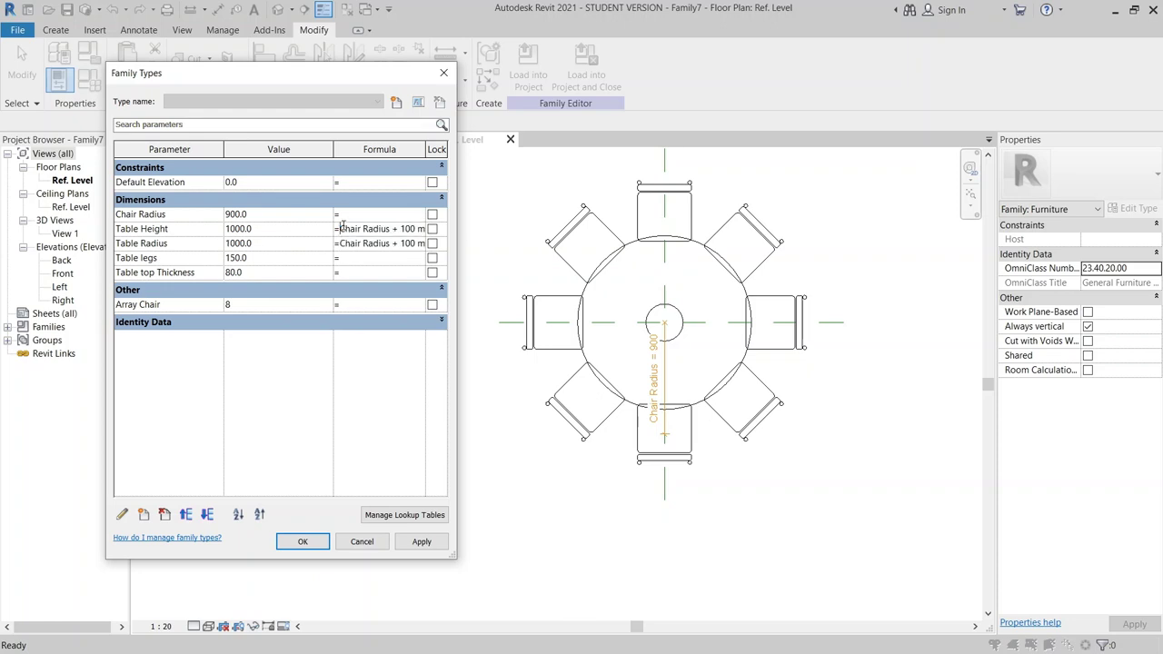
left_click_drag(344, 230, 449, 229)
key("Delete")
- Change the Table Radius formula to Chair Radius - 100 mm and apply it
left_click(397, 243)
key("BackSpace")
type("-")
left_click(421, 541)
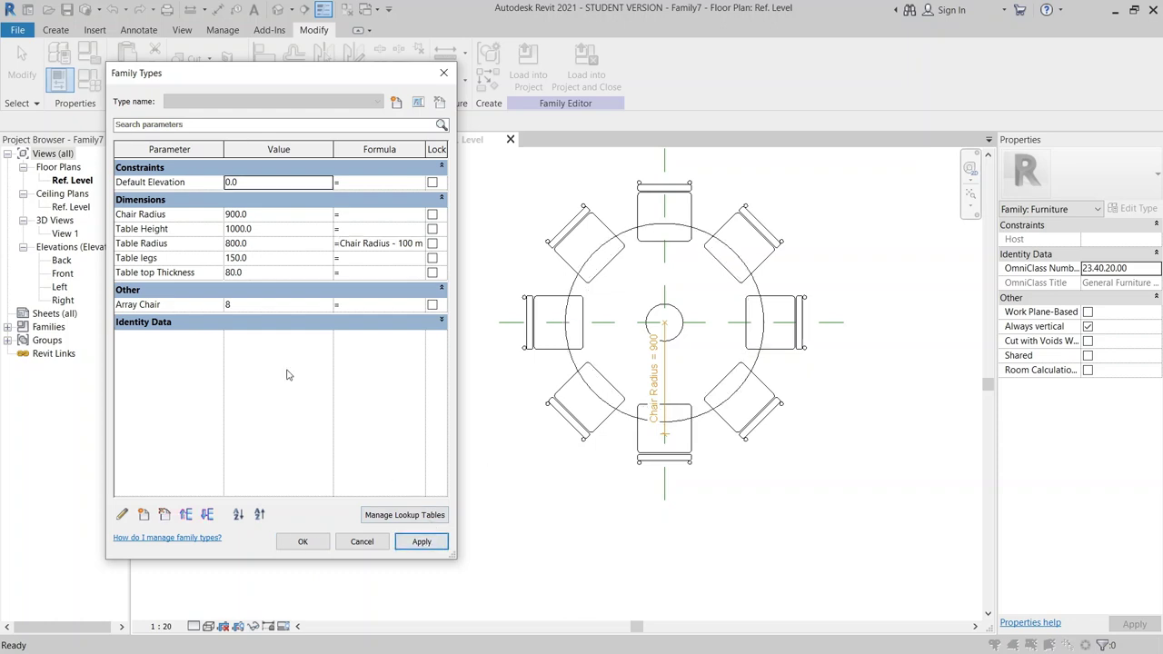
- Apply a Chair Radius of 800 and an Array Chair count of 6, and close the family types
left_click(273, 214)
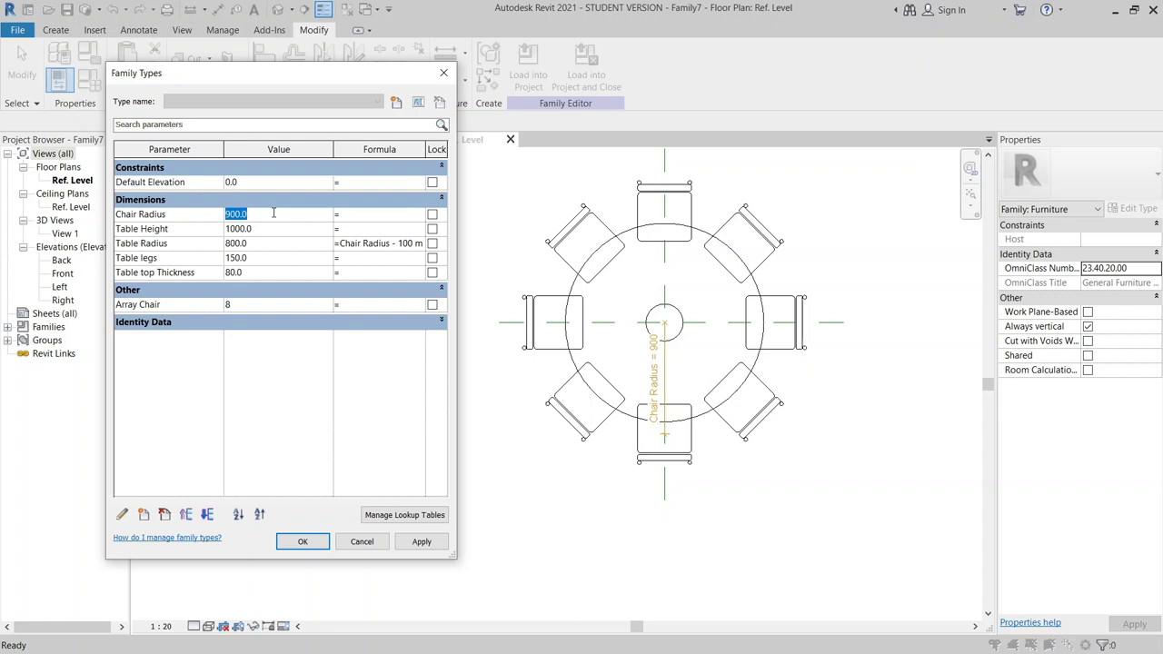
type("80")
left_click(423, 542)
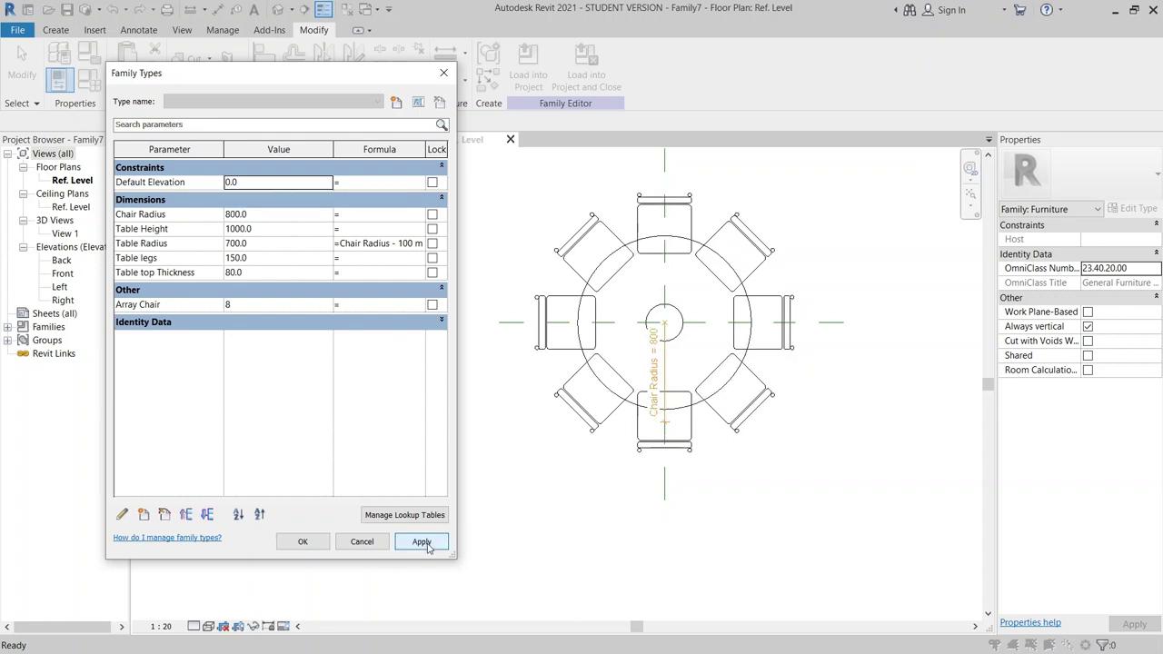
left_click(259, 305)
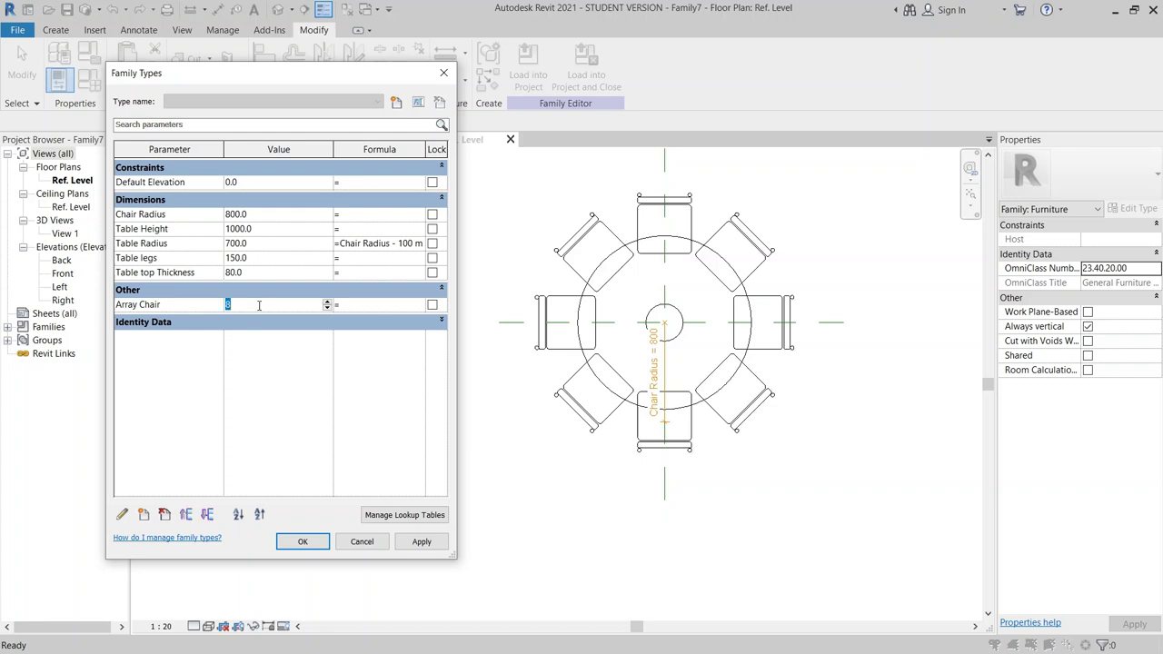
type("6")
left_click(427, 544)
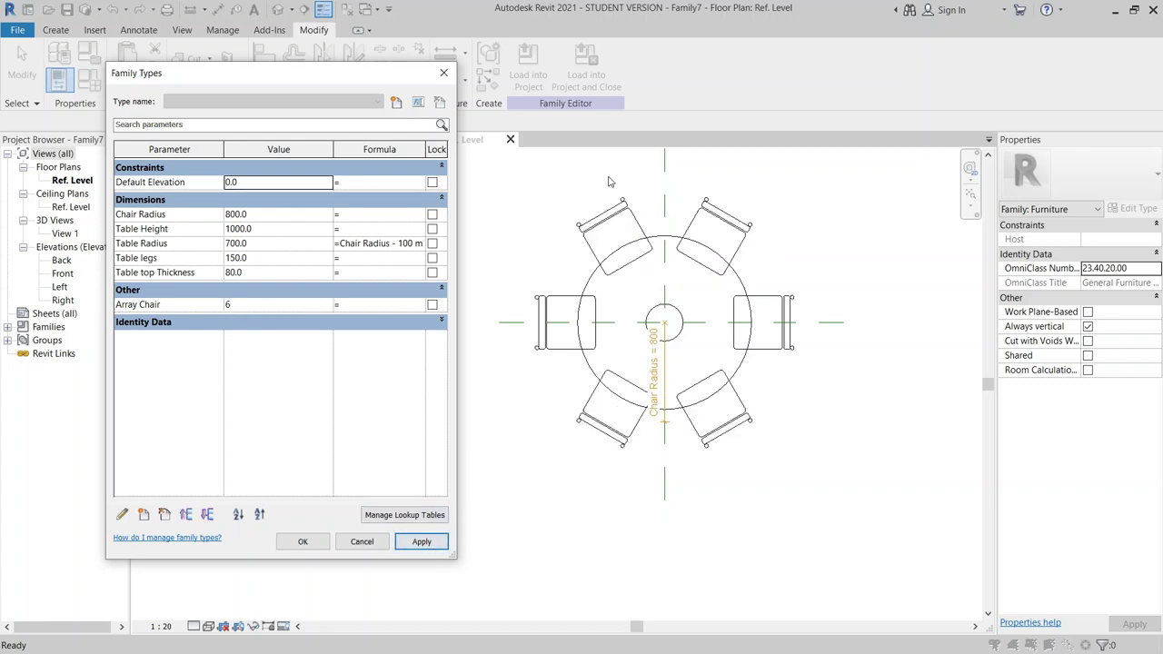
key("Return")
- Open the 3D view and examine the round table with its arrayed chairs
left_click(259, 139)
scroll(623, 459, "down", 3)
middle_click_drag(520, 478, 540, 467, "shift")
scroll(613, 409, "down", 2)
middle_click_drag(611, 408, 590, 441, "shift")
scroll(467, 483, "up", 3)
middle_click_drag(467, 482, 470, 449, "shift")
scroll(470, 449, "down", 2)
middle_click_drag(582, 422, 576, 395, "shift")
- Set Table Height to 750, Chair Radius to 1200 and Array Chair to 10 in the family types
left_click(89, 80)
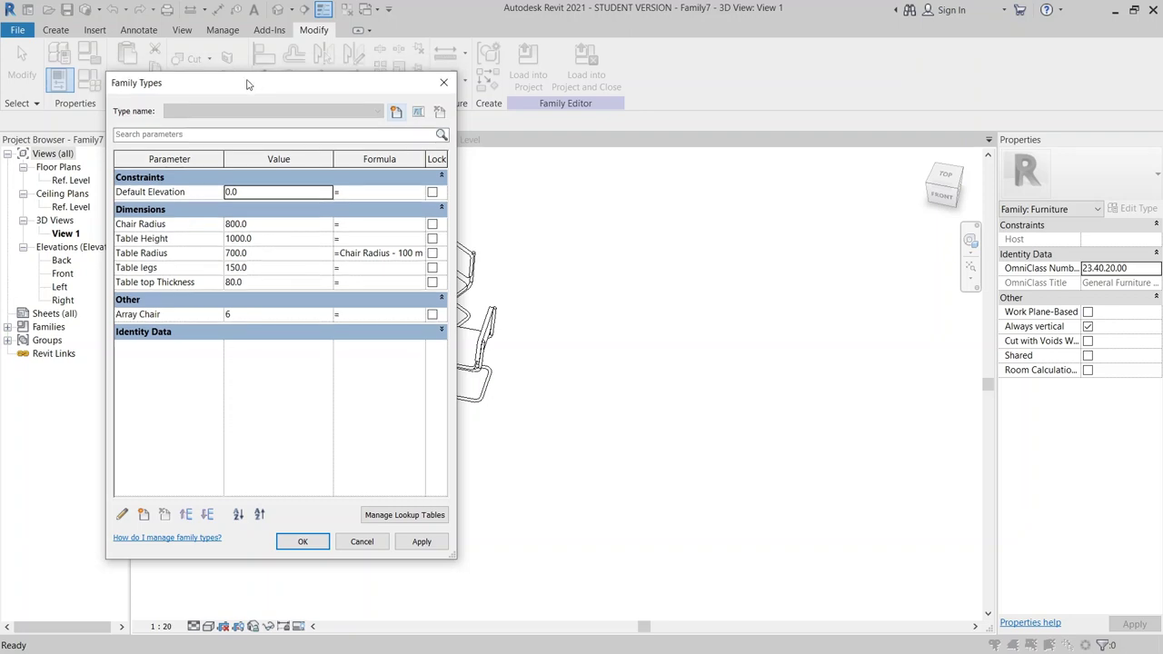
left_click_drag(248, 79, 766, 37)
left_click(804, 188)
type("75")
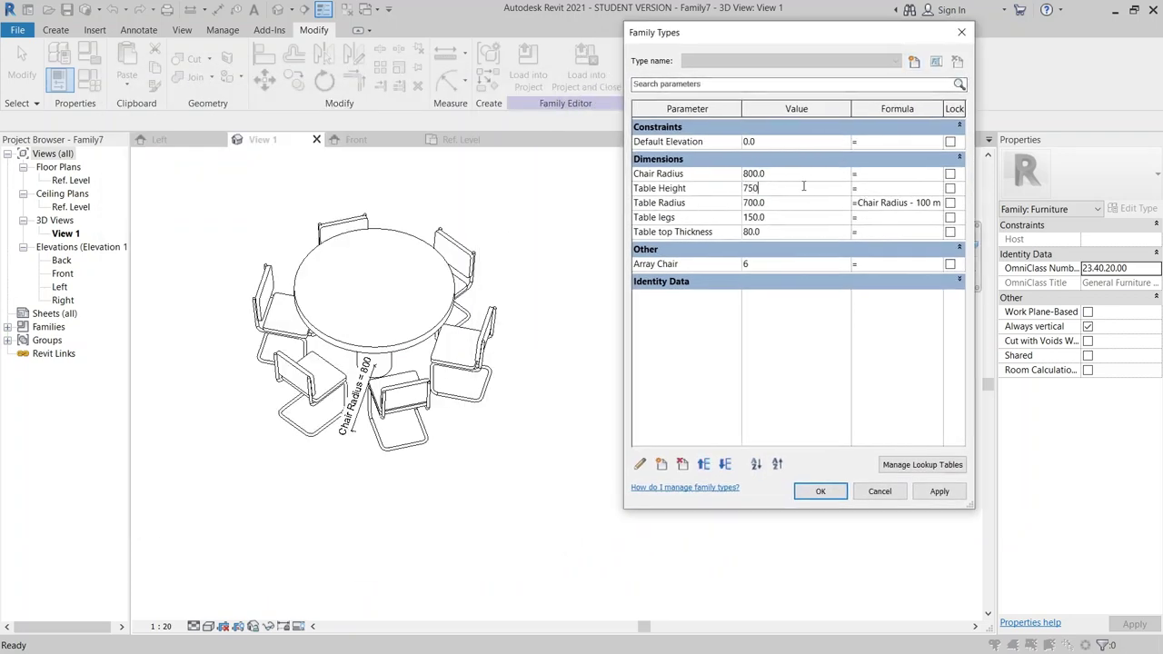
type("0")
left_click(791, 177)
type("1200")
left_click(782, 263)
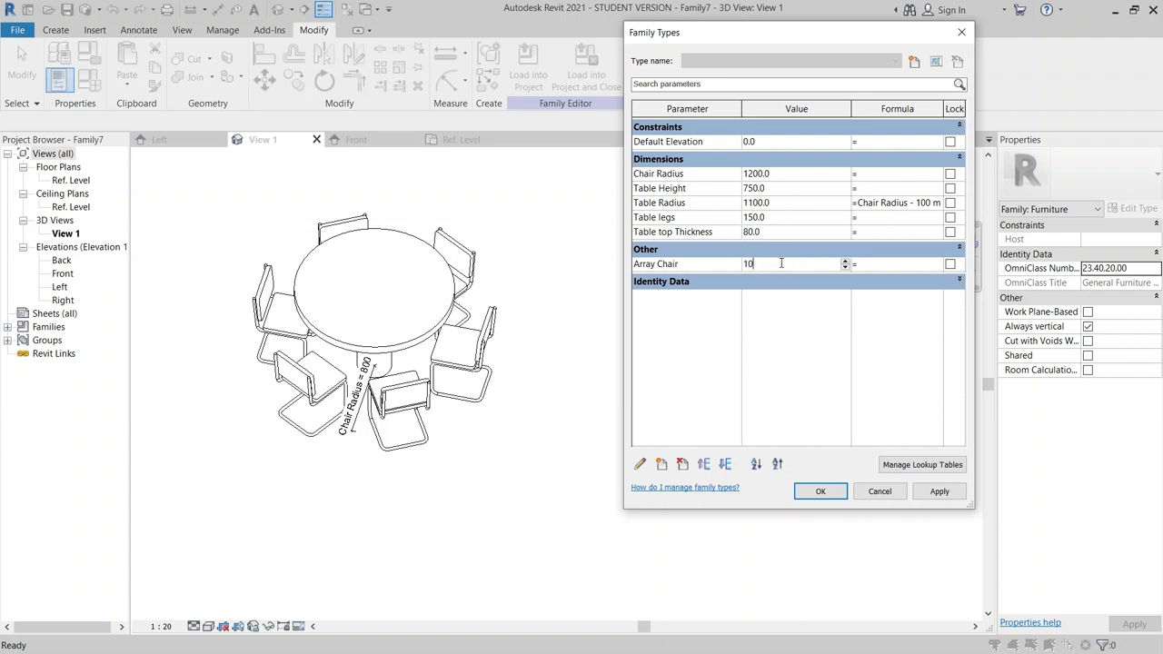
- Set Table legs to 200 and Table top Thickness to 120, and apply the family type changes
left_click(781, 218)
type("200")
left_click(771, 231)
type("120")
left_click(936, 492)
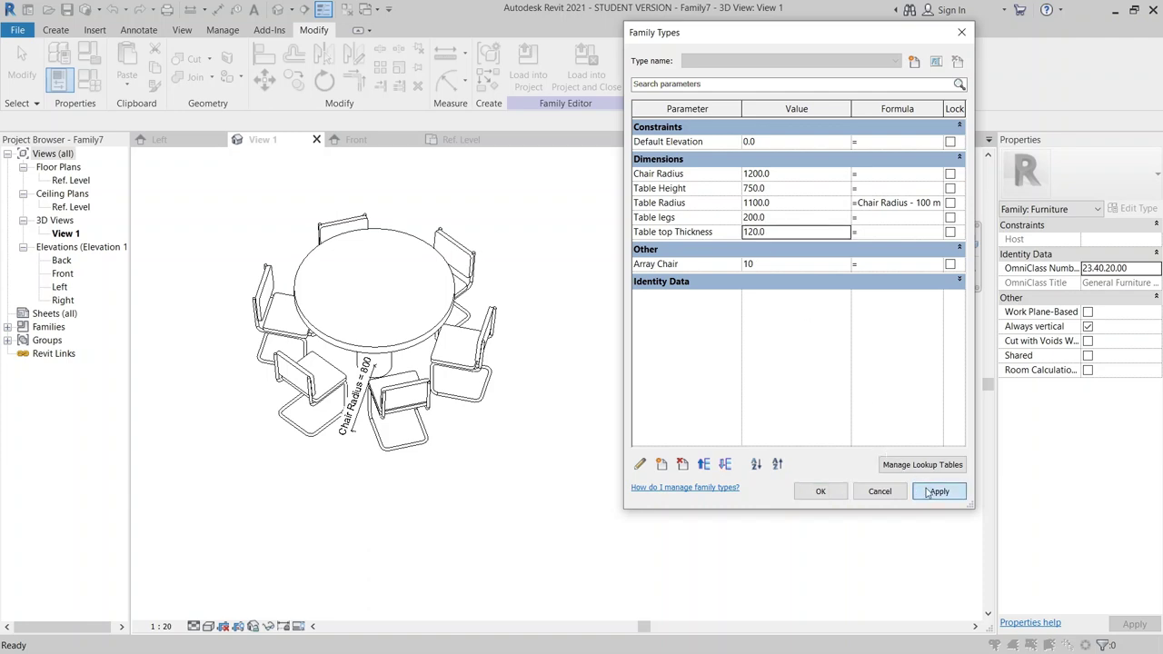
- Set Array Chair to 5
left_click(793, 265)
type("5")
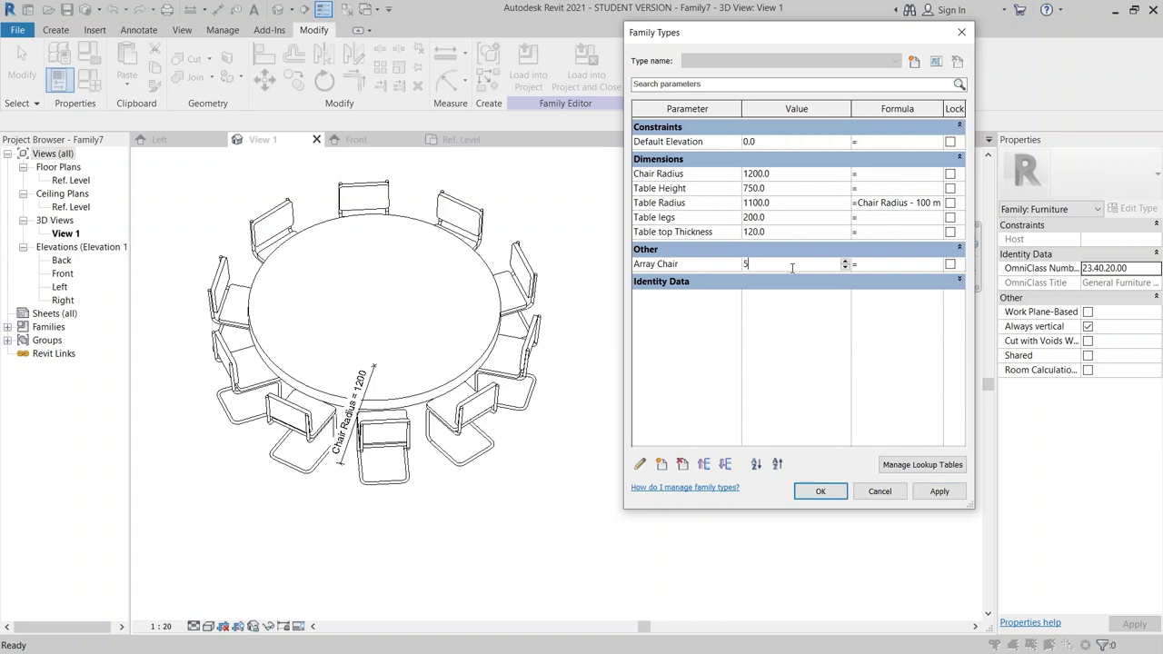